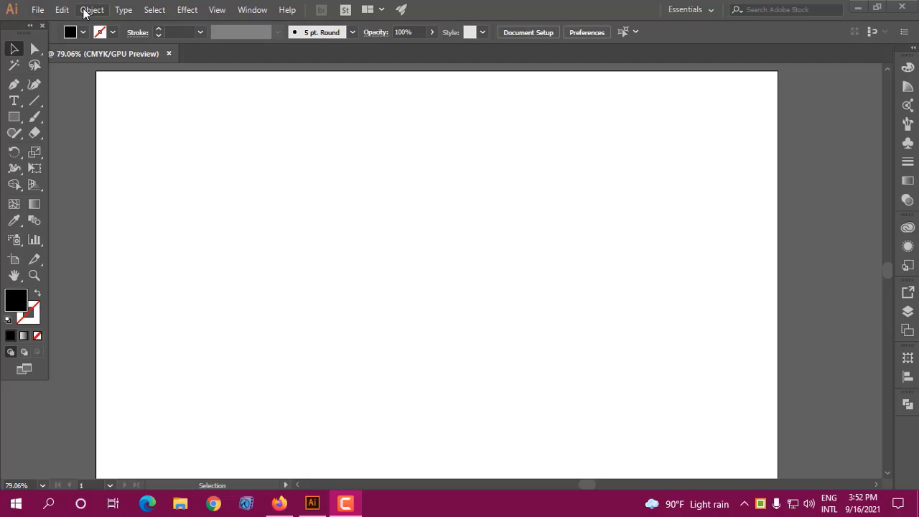
Step: Open the Typekit page for adding fonts in the browser and look through the listed font families
{"action": "left_click", "coordinate": [122, 10]}
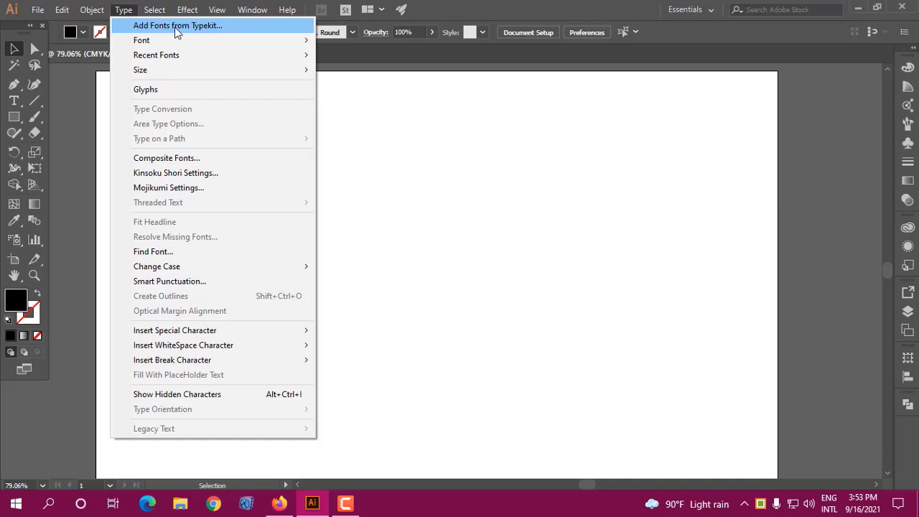
{"action": "left_click", "coordinate": [175, 27]}
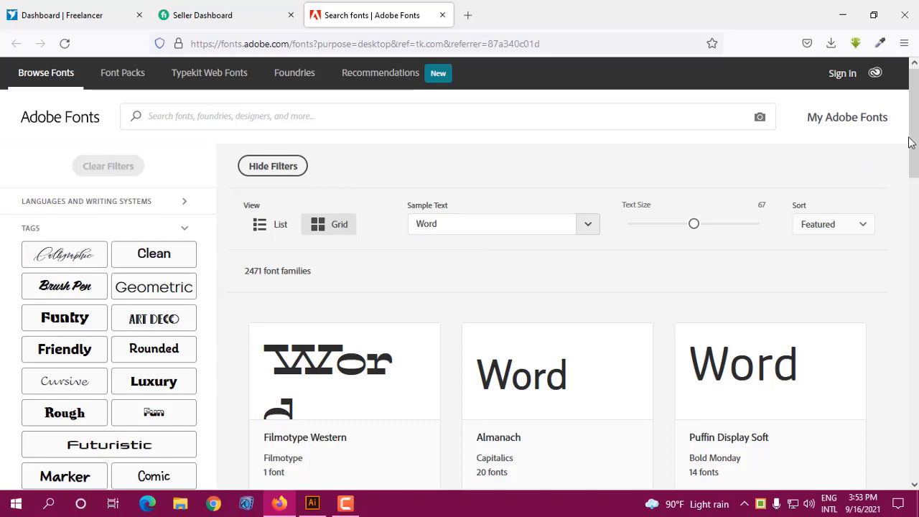
{"action": "left_click_drag", "start_coordinate": [913, 123], "coordinate": [913, 209]}
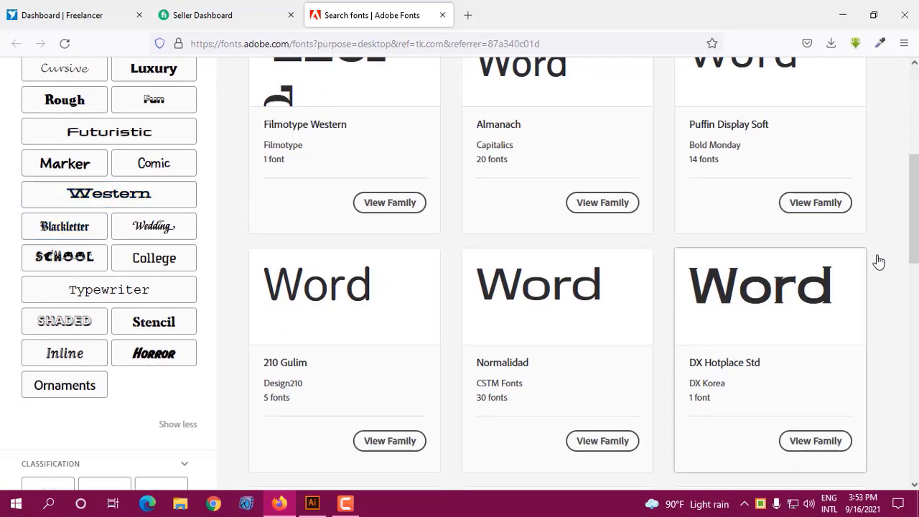
{"action": "left_click_drag", "start_coordinate": [914, 208], "coordinate": [914, 176]}
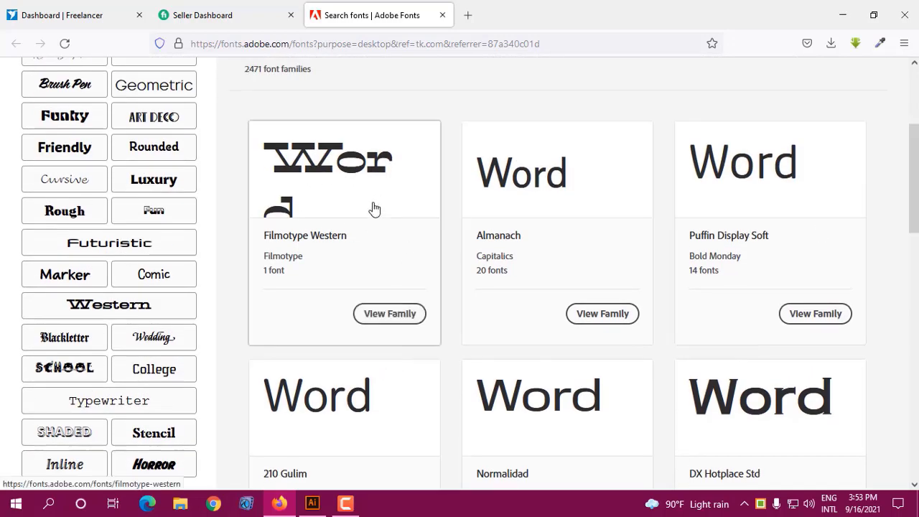
{"action": "left_click_drag", "start_coordinate": [914, 183], "coordinate": [913, 142]}
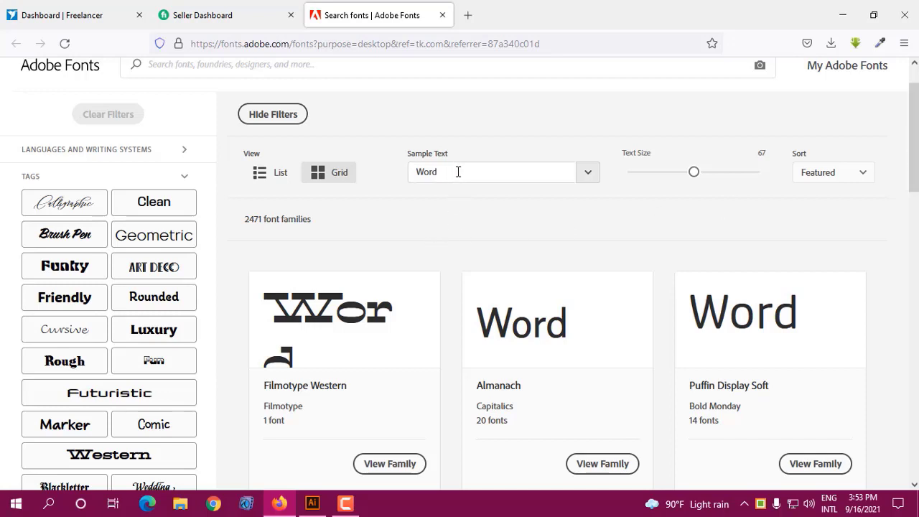
Step: Switch the keyboard to English typing, set the sample text to a first name, and compare the font family previews
{"action": "left_click", "coordinate": [415, 172]}
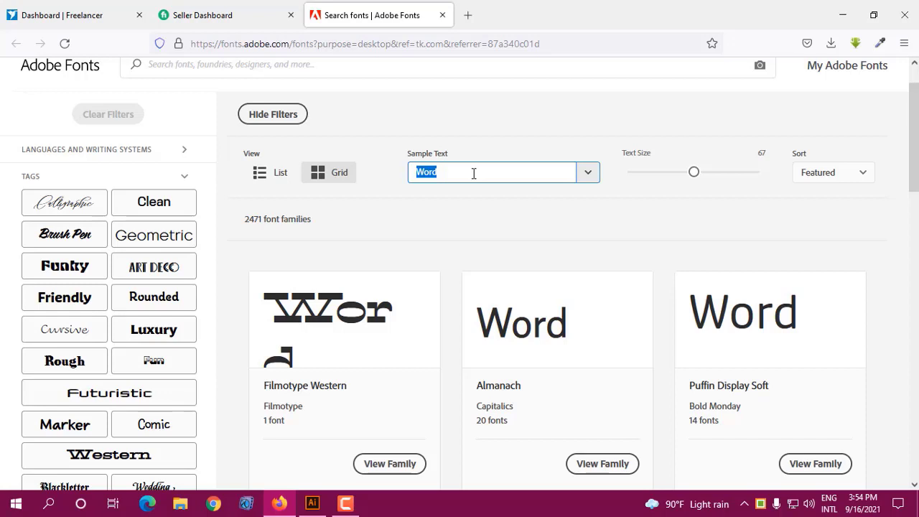
{"action": "type", "text": "ठ"}
{"action": "key", "text": "BackSpace"}
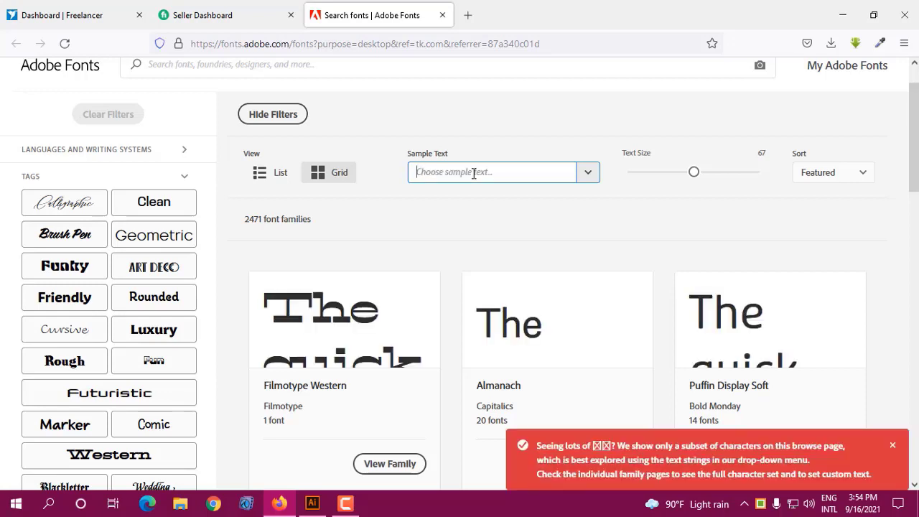
{"action": "left_click", "coordinate": [762, 504]}
{"action": "left_click", "coordinate": [682, 450]}
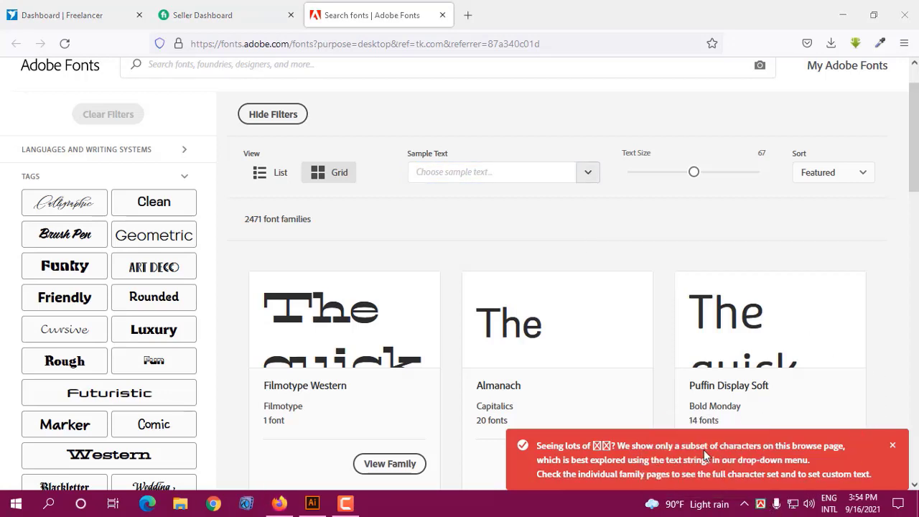
{"action": "left_click", "coordinate": [476, 171]}
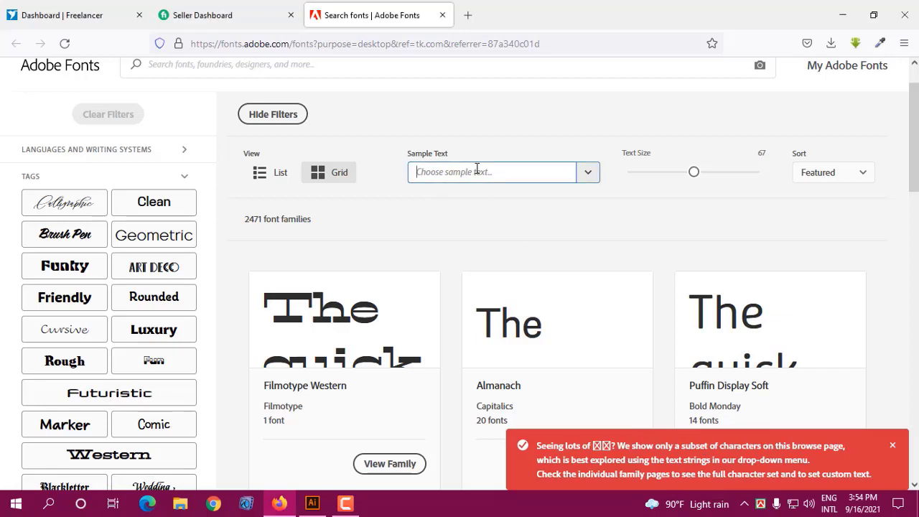
{"action": "type", "text": "Forid"}
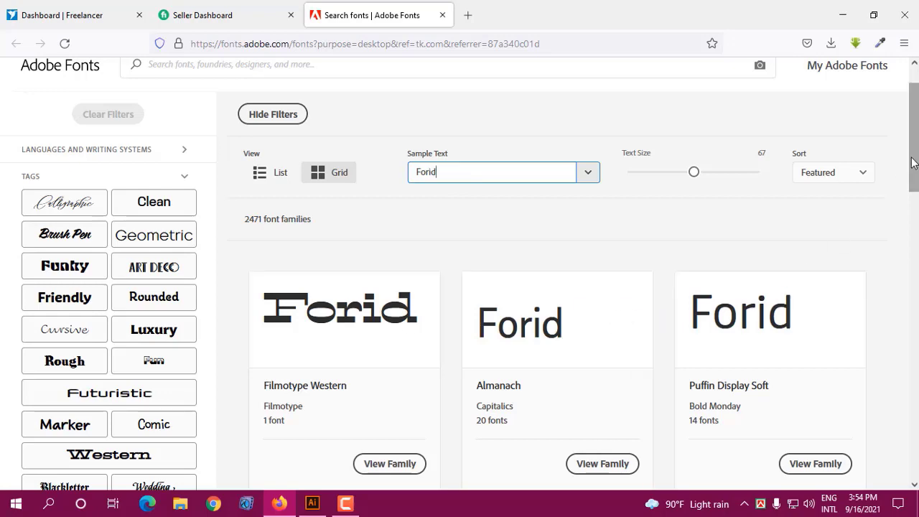
{"action": "scroll", "coordinate": [913, 161], "scroll_direction": "down", "scroll_amount": 3}
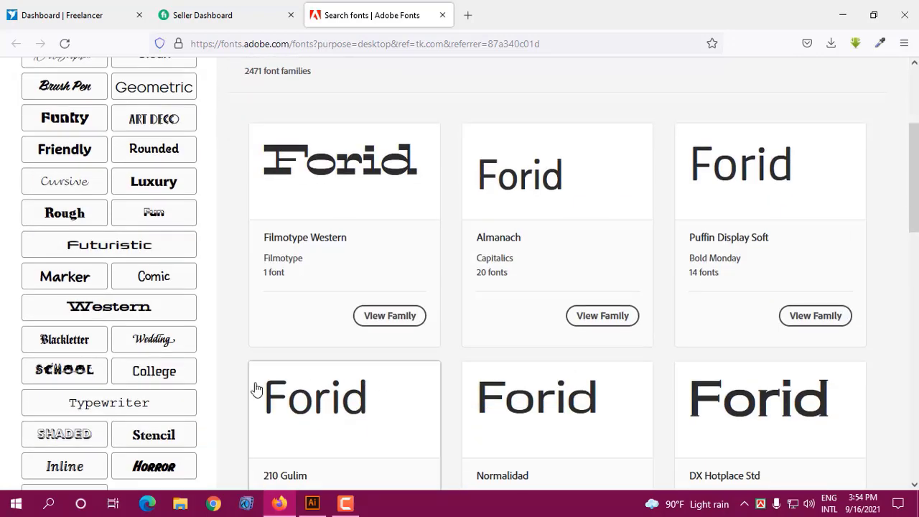
{"action": "left_click_drag", "start_coordinate": [913, 211], "coordinate": [916, 264]}
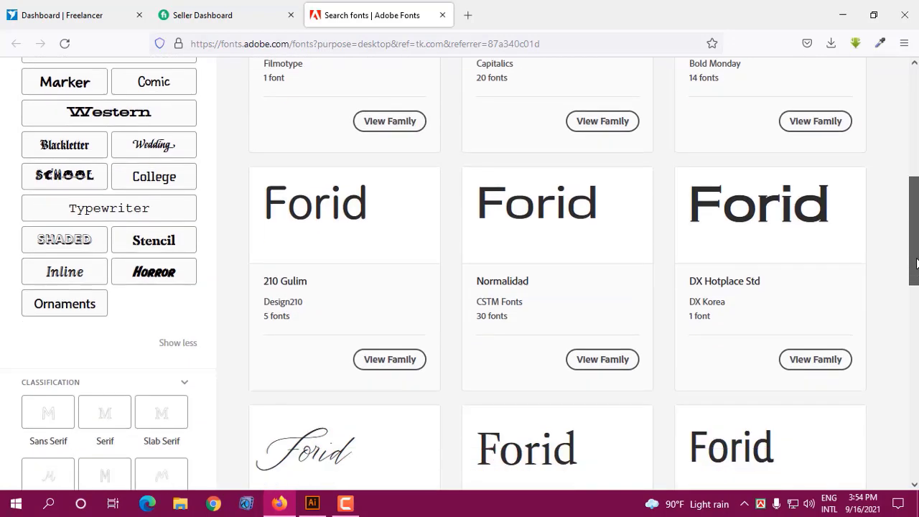
{"action": "scroll", "coordinate": [916, 264], "scroll_direction": "up", "scroll_amount": 5}
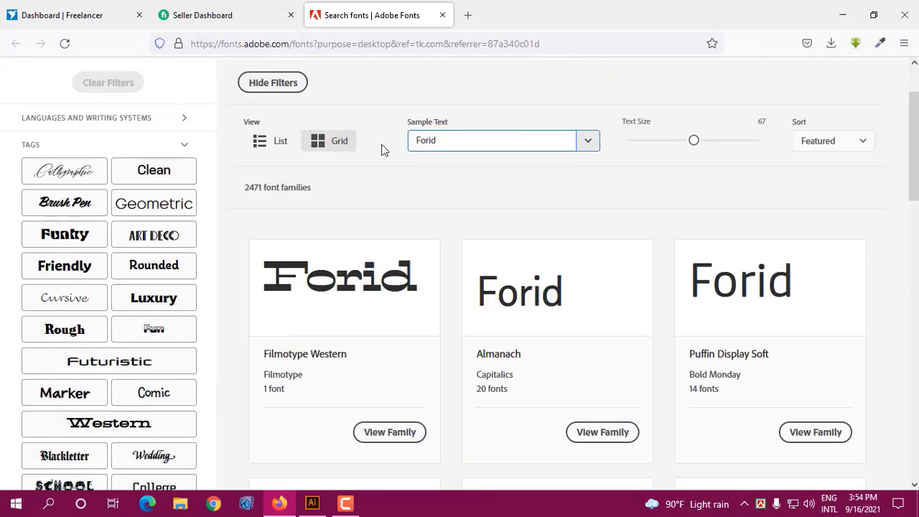
{"action": "left_click", "coordinate": [311, 502]}
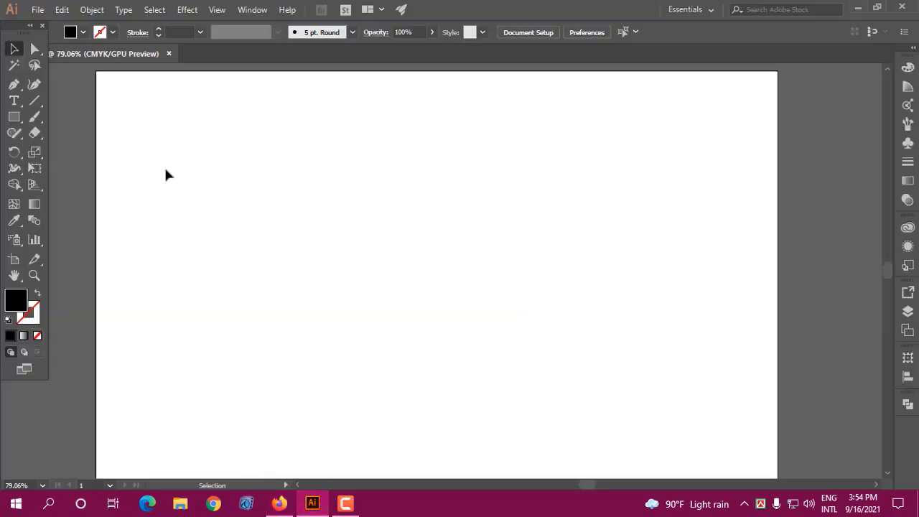
{"action": "left_click", "coordinate": [123, 9]}
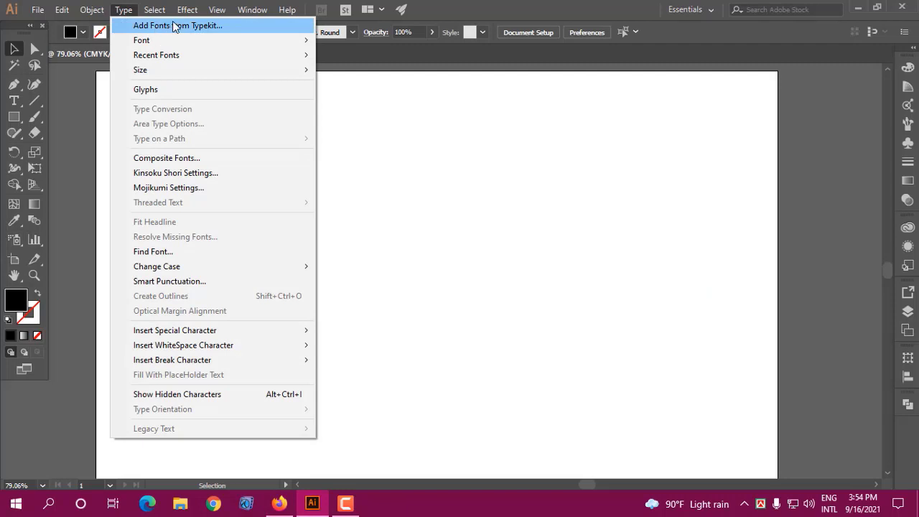
{"action": "left_click", "coordinate": [124, 8]}
{"action": "left_click", "coordinate": [92, 9]}
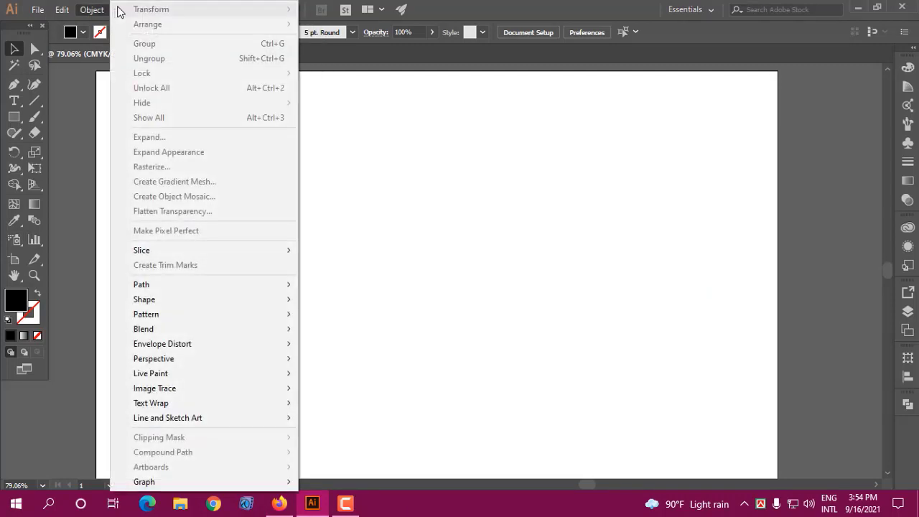
{"action": "left_click", "coordinate": [489, 16]}
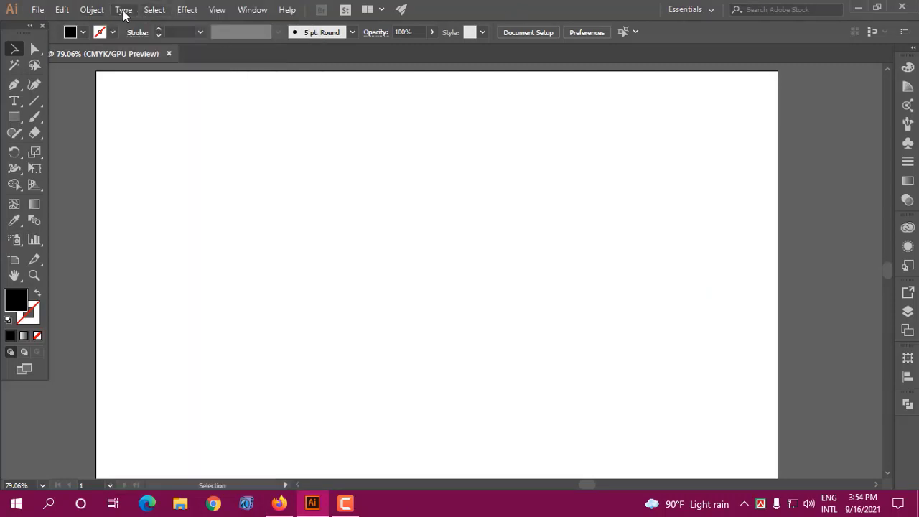
{"action": "left_click", "coordinate": [123, 10]}
{"action": "mouse_move", "coordinate": [105, 16]}
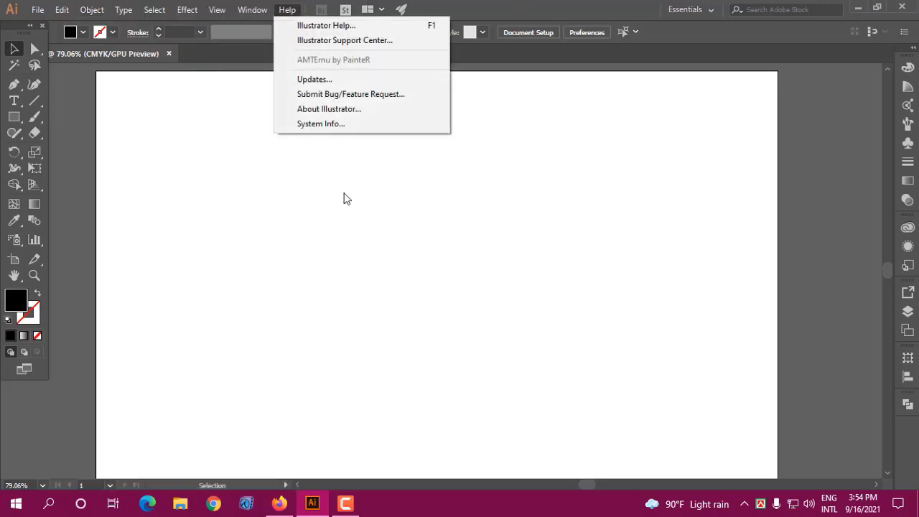
Step: Switch back to Firefox, open a blank tab and close the Adobe Fonts page
{"action": "left_click", "coordinate": [279, 503]}
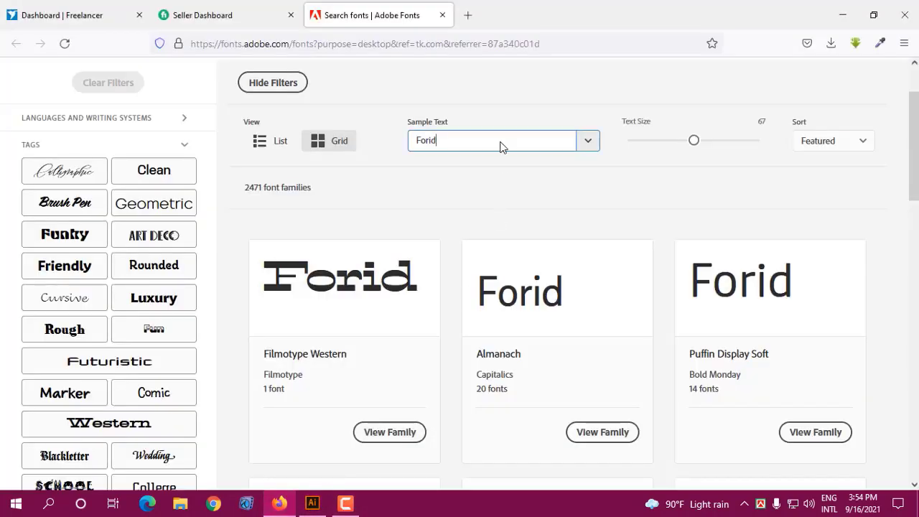
{"action": "left_click", "coordinate": [465, 15]}
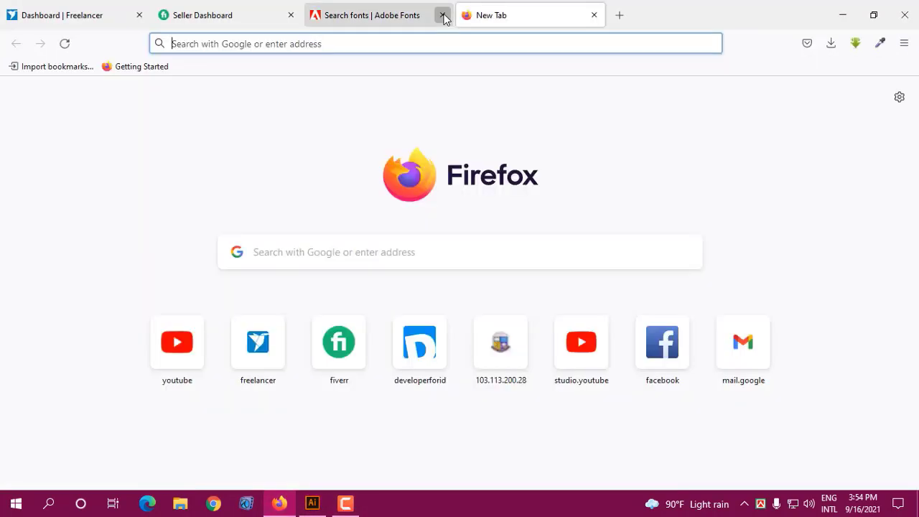
{"action": "left_click", "coordinate": [442, 15]}
Step: Return to Illustrator and examine the list of installed fonts, jumping to those beginning with G, and the recent fonts entry
{"action": "left_click", "coordinate": [312, 504]}
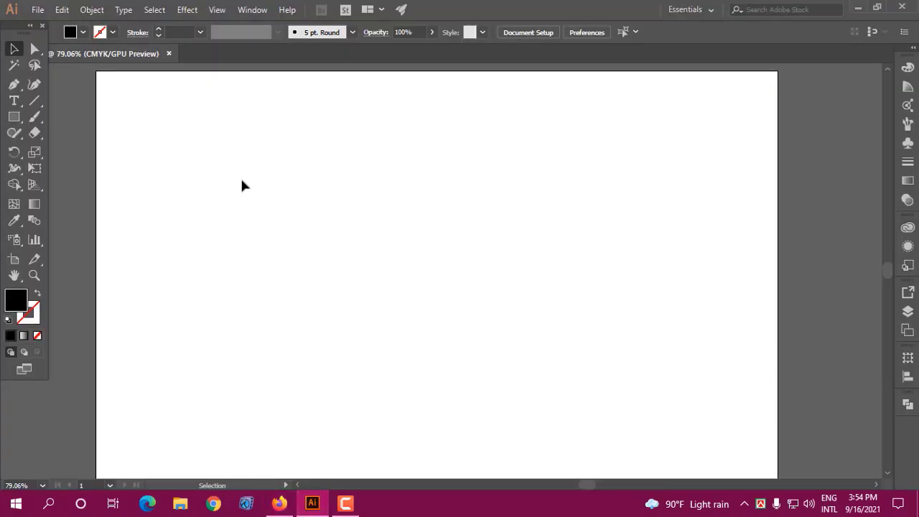
{"action": "left_click", "coordinate": [121, 11]}
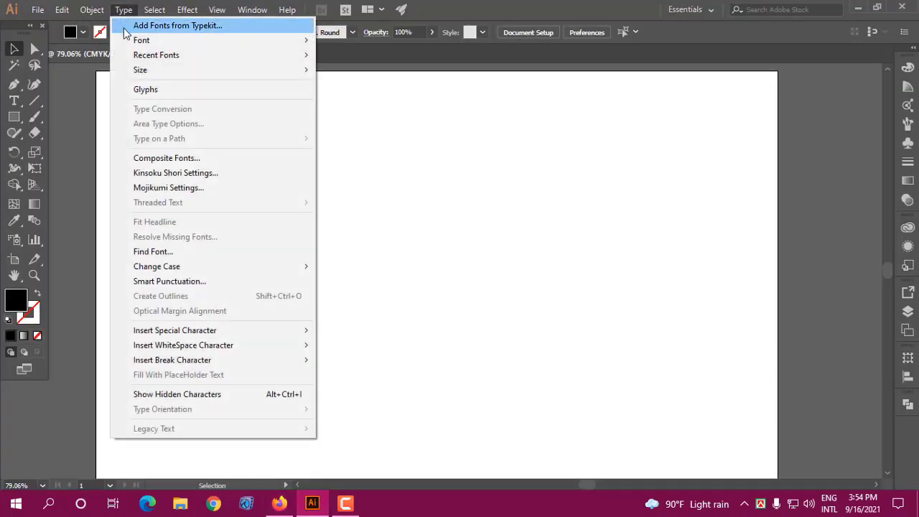
{"action": "mouse_move", "coordinate": [123, 43]}
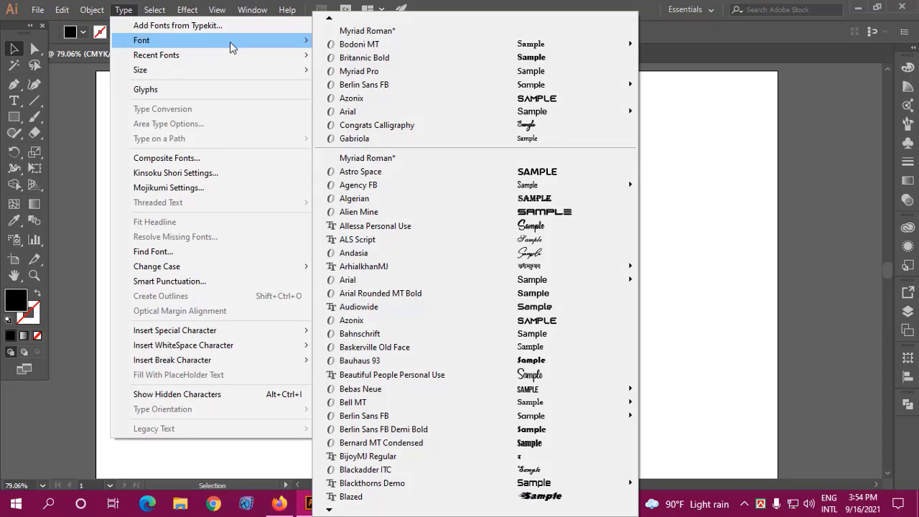
{"action": "mouse_move", "coordinate": [383, 47]}
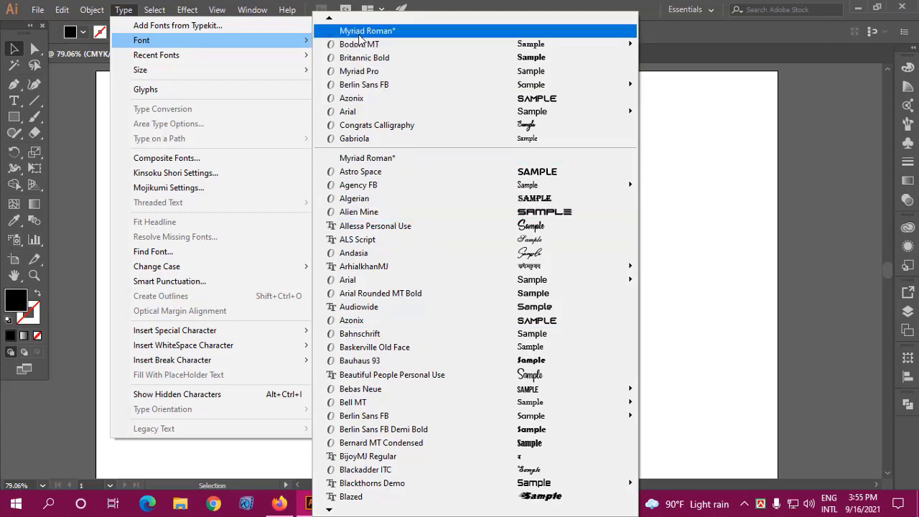
{"action": "mouse_move", "coordinate": [357, 407]}
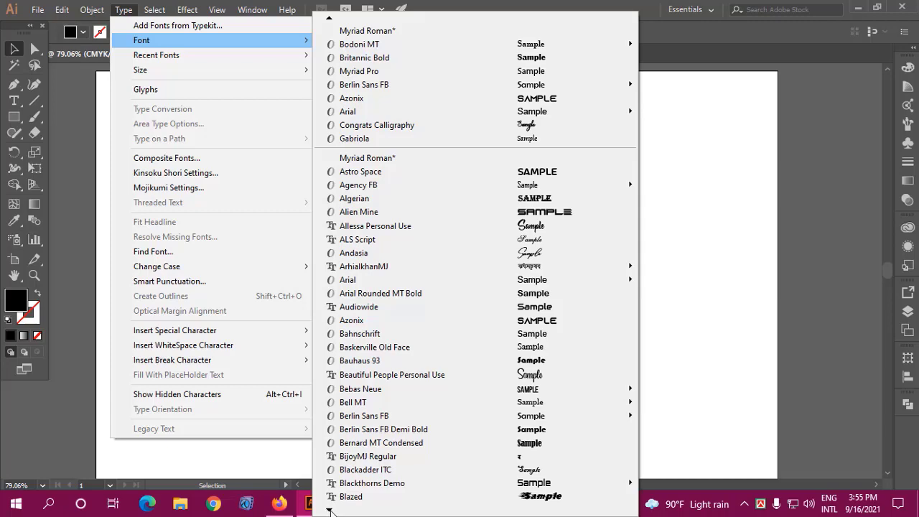
{"action": "left_click", "coordinate": [329, 512]}
{"action": "left_click", "coordinate": [329, 511]}
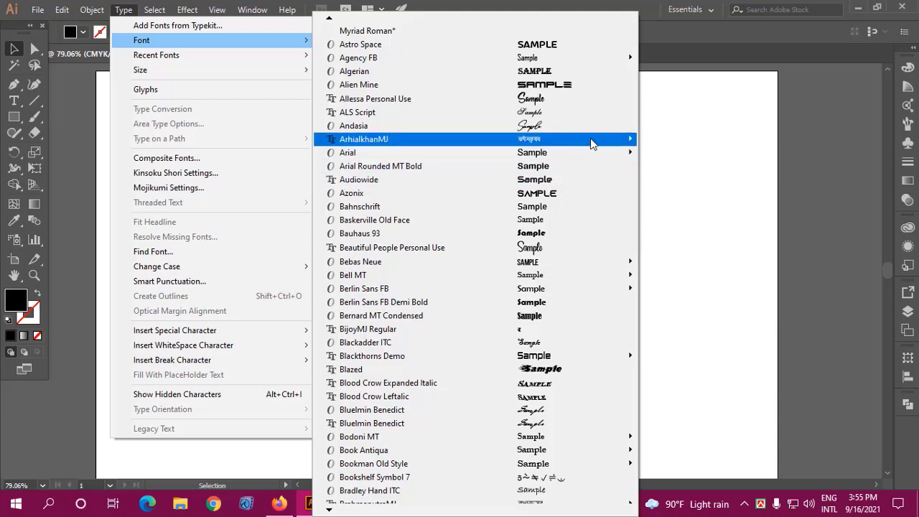
{"action": "mouse_move", "coordinate": [618, 141]}
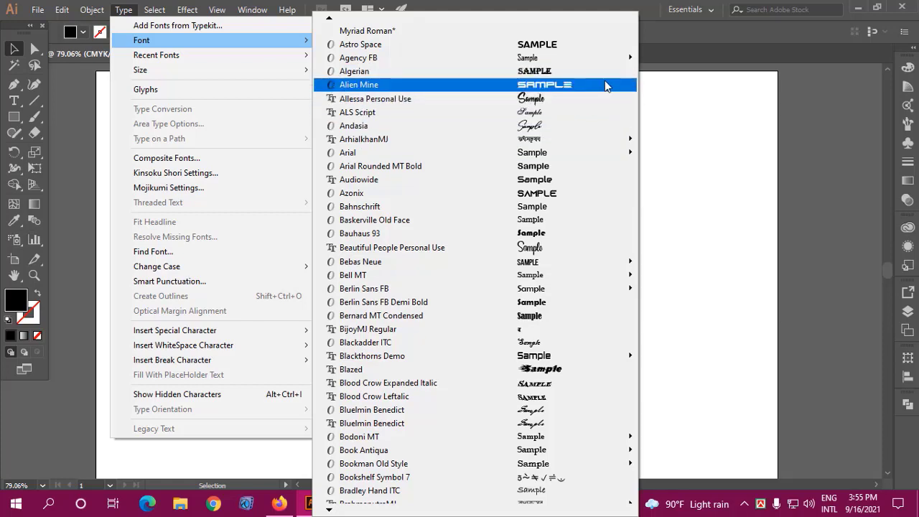
{"action": "mouse_move", "coordinate": [621, 65]}
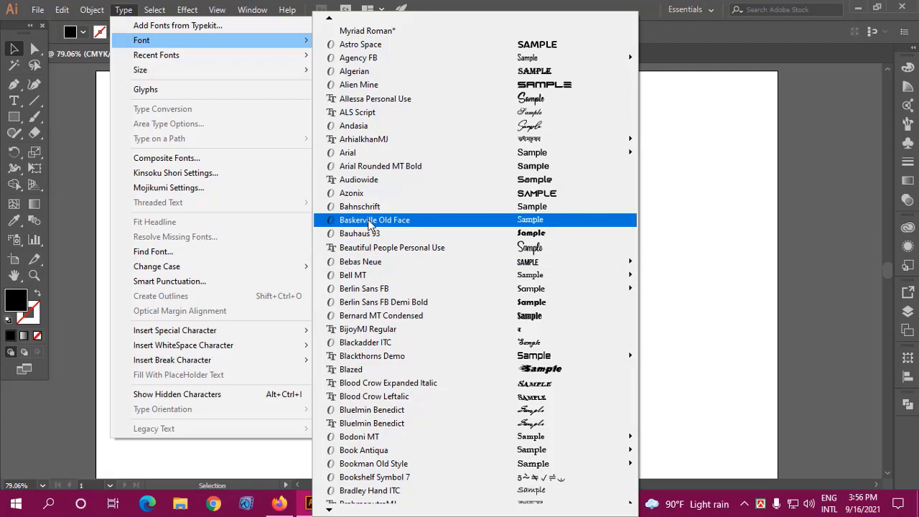
{"action": "key", "text": "g"}
{"action": "mouse_move", "coordinate": [371, 504]}
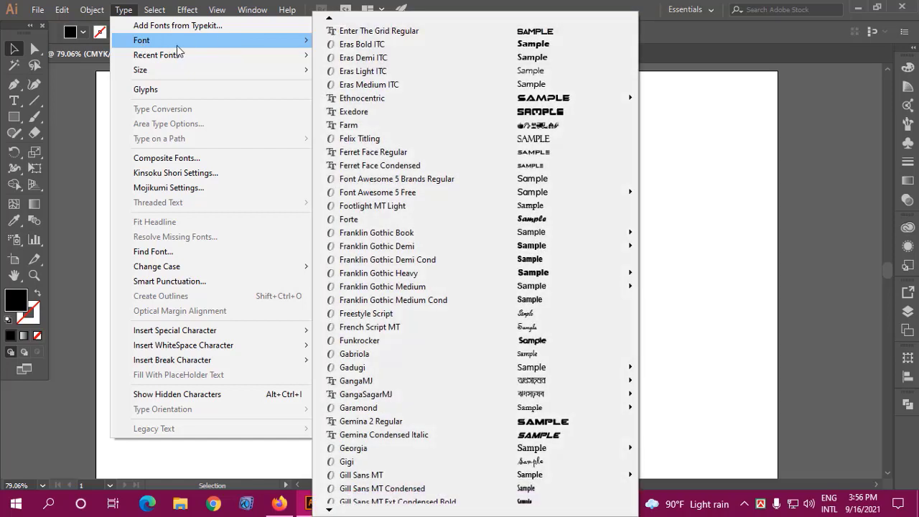
{"action": "mouse_move", "coordinate": [191, 56]}
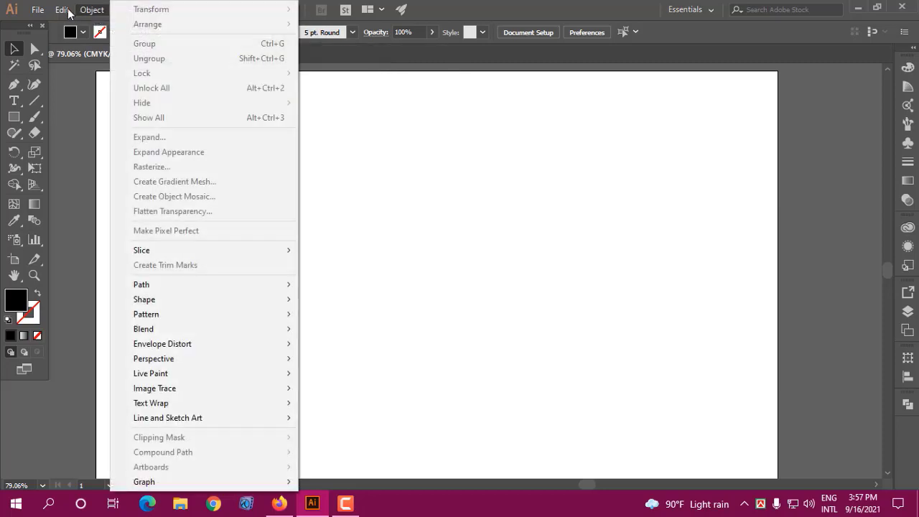
Step: Set the number of recent fonts to 5 in the Type preferences and apply the change
{"action": "mouse_move", "coordinate": [60, 23]}
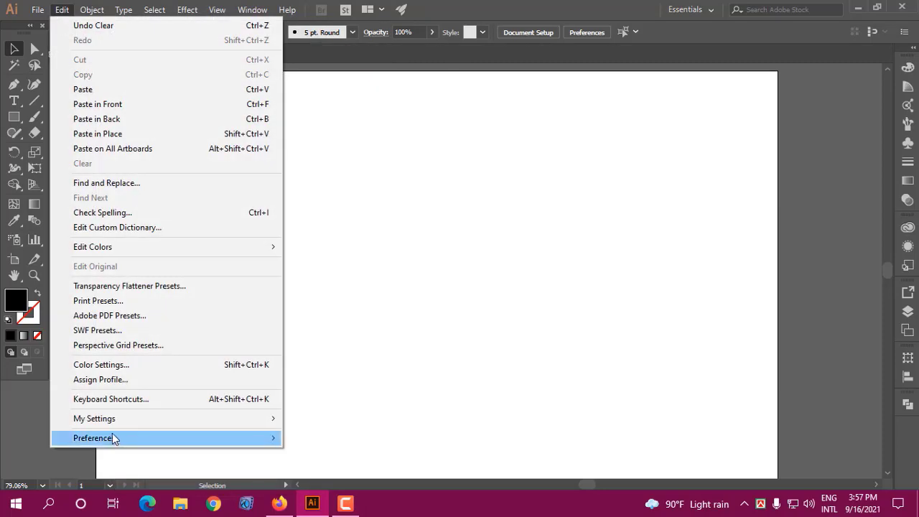
{"action": "mouse_move", "coordinate": [112, 437]}
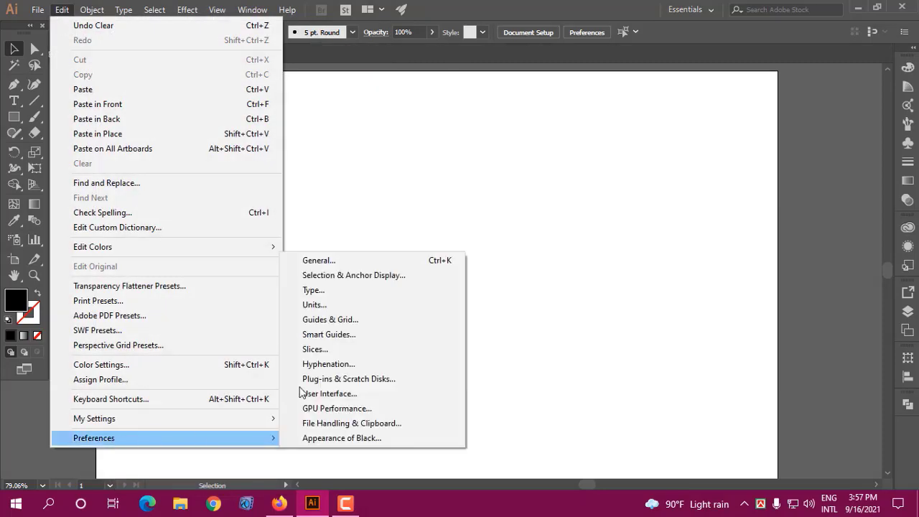
{"action": "left_click", "coordinate": [318, 292]}
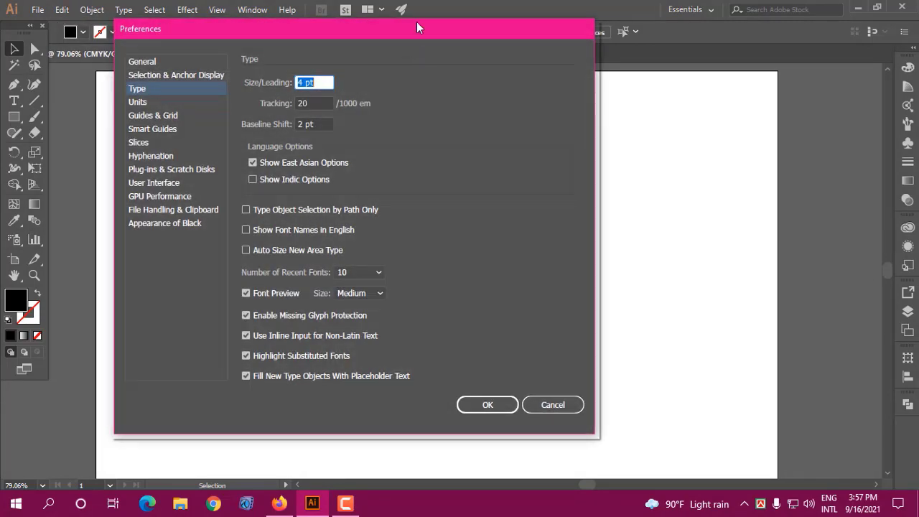
{"action": "left_click_drag", "start_coordinate": [417, 24], "coordinate": [455, 26]}
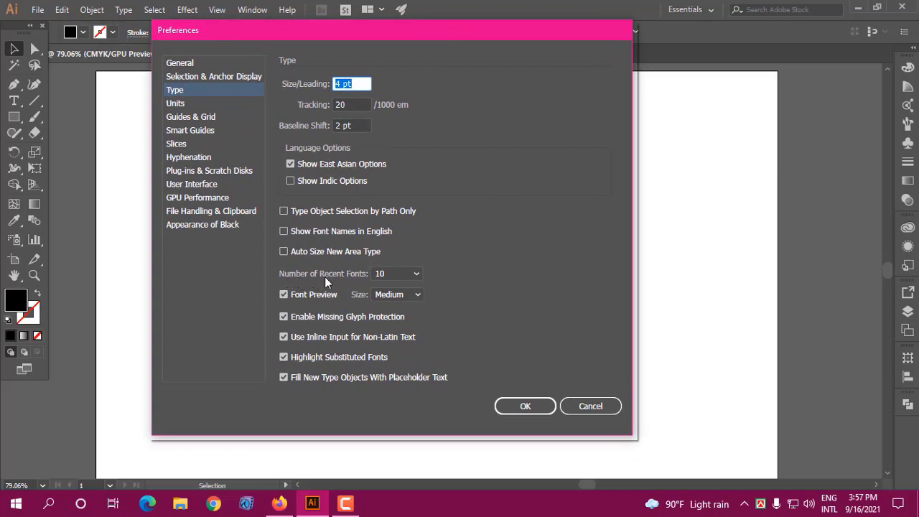
{"action": "left_click", "coordinate": [389, 273]}
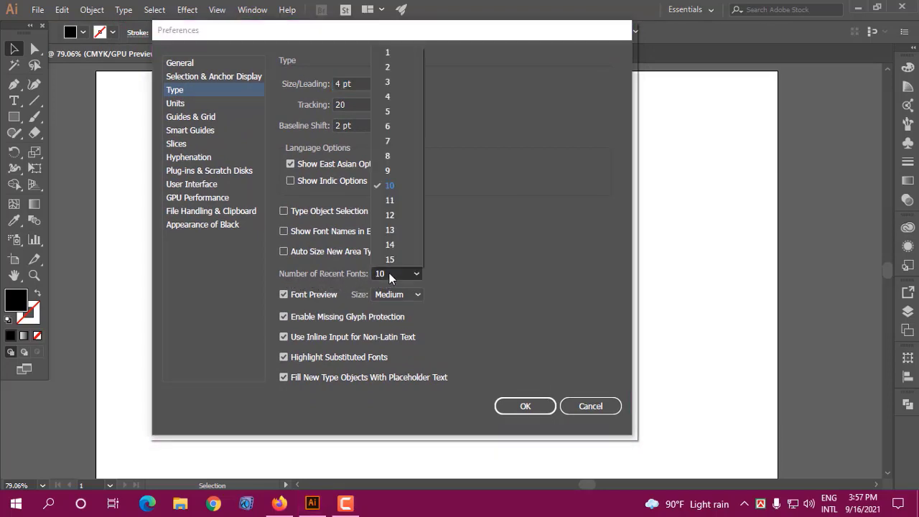
{"action": "left_click", "coordinate": [392, 111]}
{"action": "left_click", "coordinate": [526, 407]}
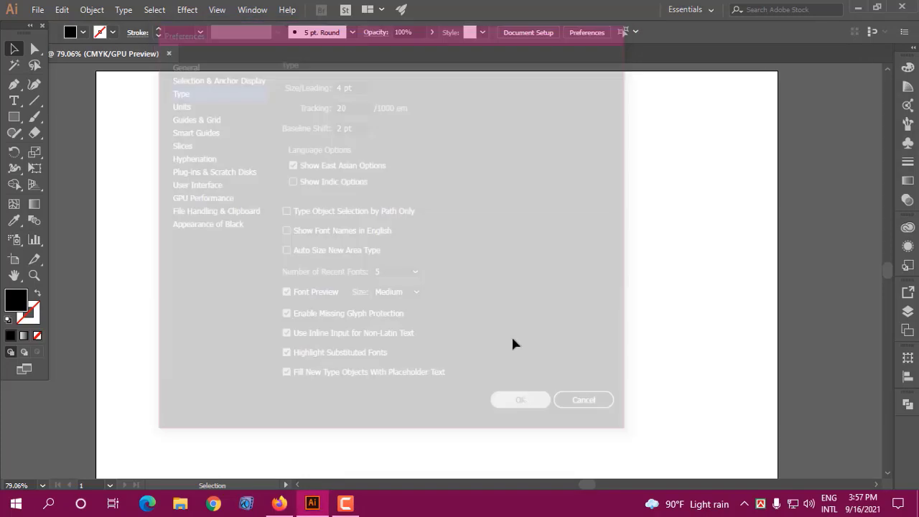
Step: Examine the recent fonts list and the preset font sizes available for type
{"action": "left_click", "coordinate": [124, 10]}
{"action": "mouse_move", "coordinate": [162, 54]}
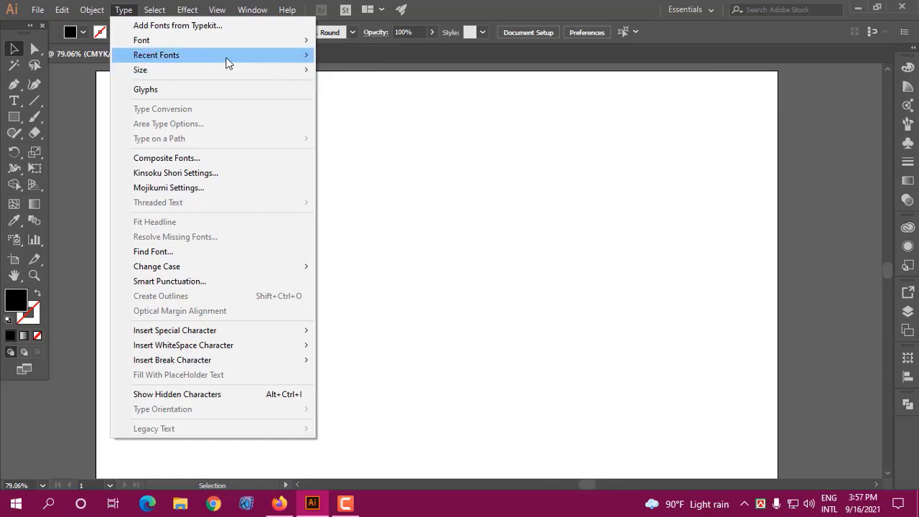
{"action": "mouse_move", "coordinate": [207, 42]}
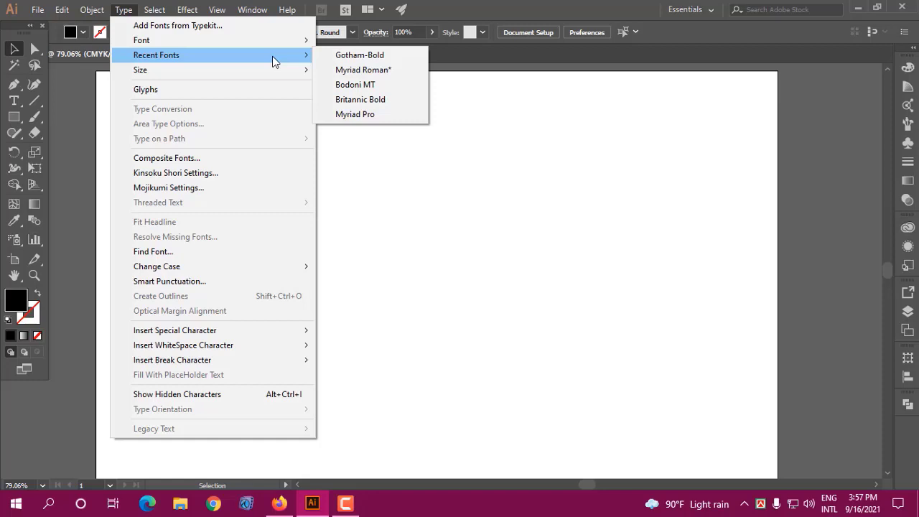
{"action": "mouse_move", "coordinate": [159, 73]}
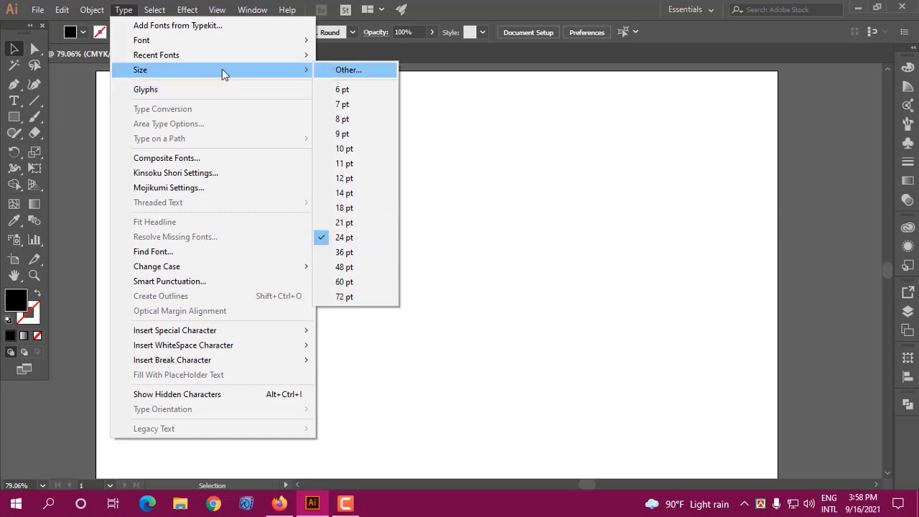
{"action": "left_click", "coordinate": [472, 163]}
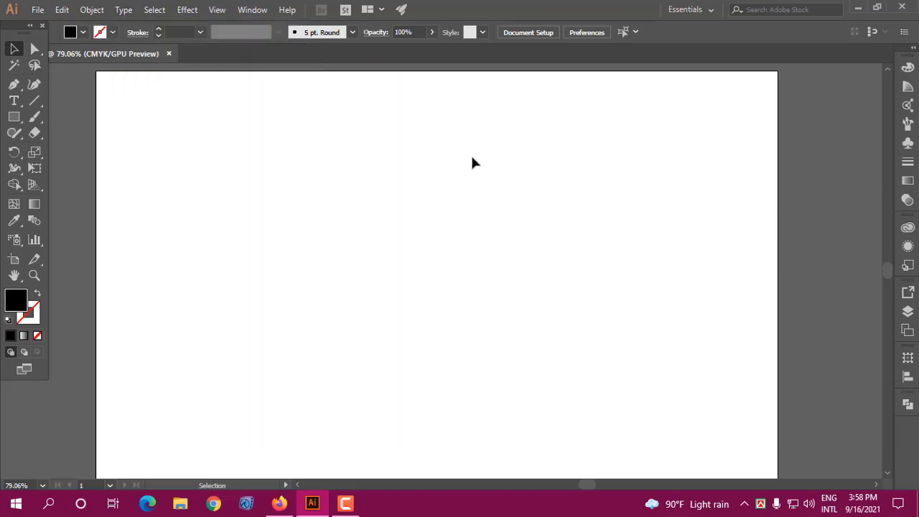
Step: Place a line of placeholder point text near the artboard's upper edge and set its character rotation to 0°
{"action": "left_click", "coordinate": [21, 100]}
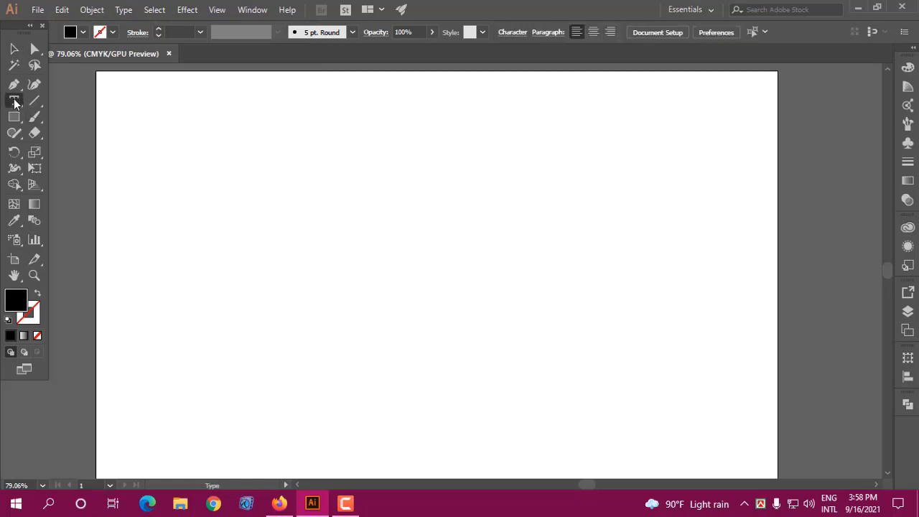
{"action": "left_click", "coordinate": [408, 139]}
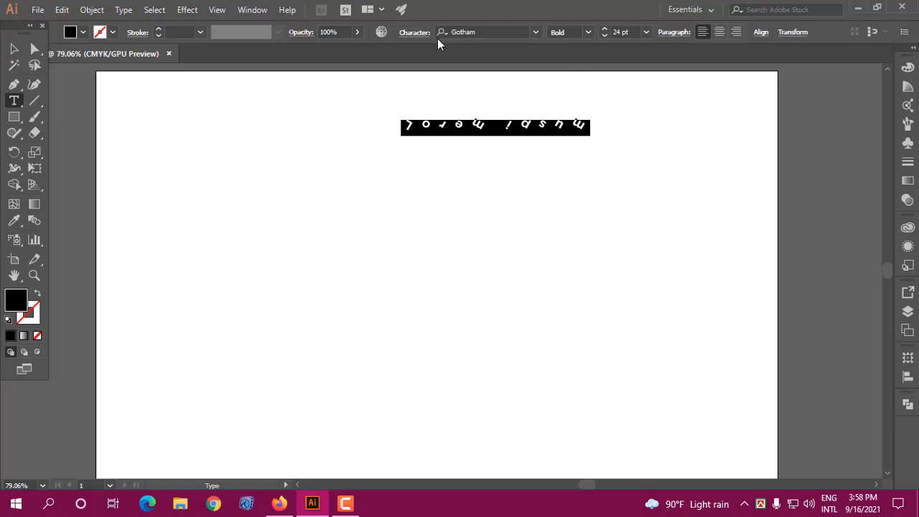
{"action": "left_click", "coordinate": [414, 32]}
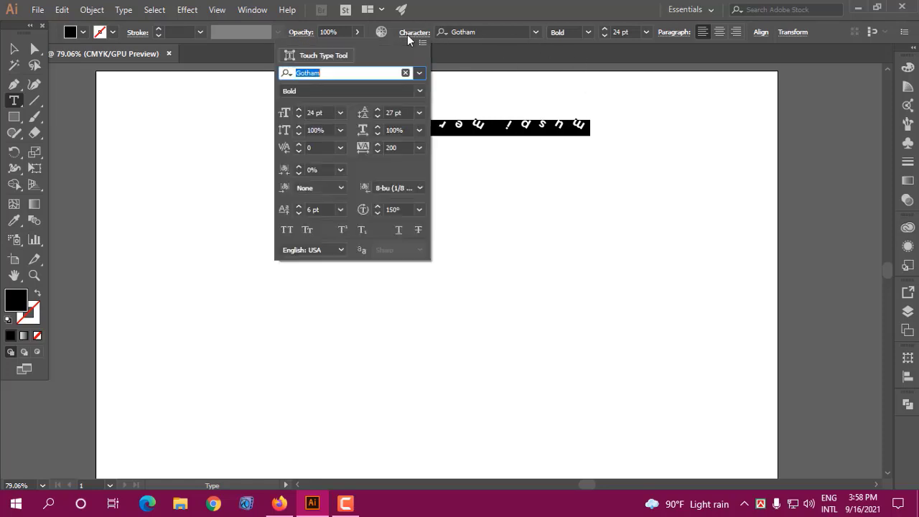
{"action": "left_click", "coordinate": [419, 209]}
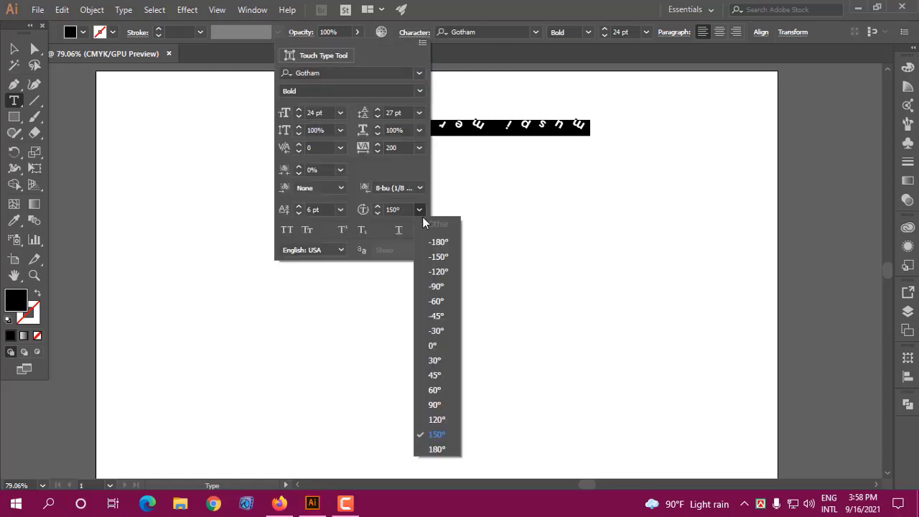
{"action": "left_click", "coordinate": [435, 346]}
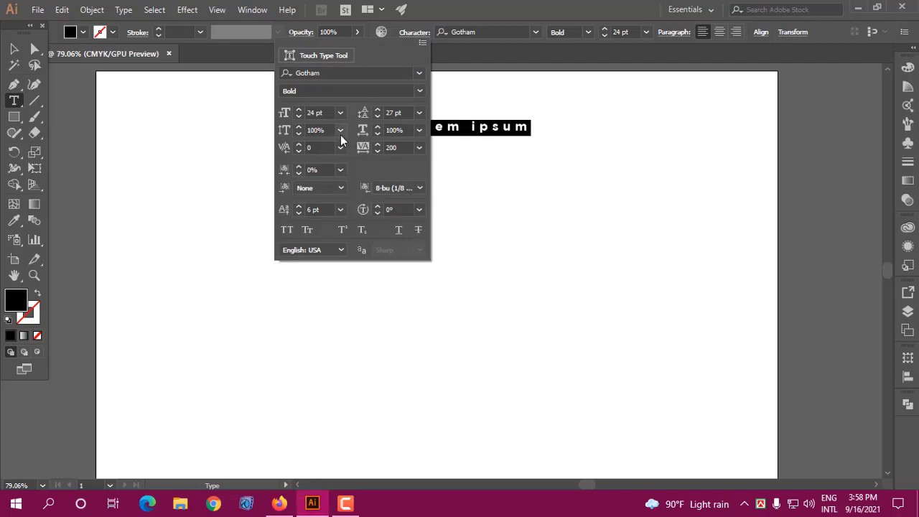
Step: Set the space inserted after the placeholder text's characters to None and its tracking to 0
{"action": "left_click", "coordinate": [418, 188]}
{"action": "left_click", "coordinate": [407, 203]}
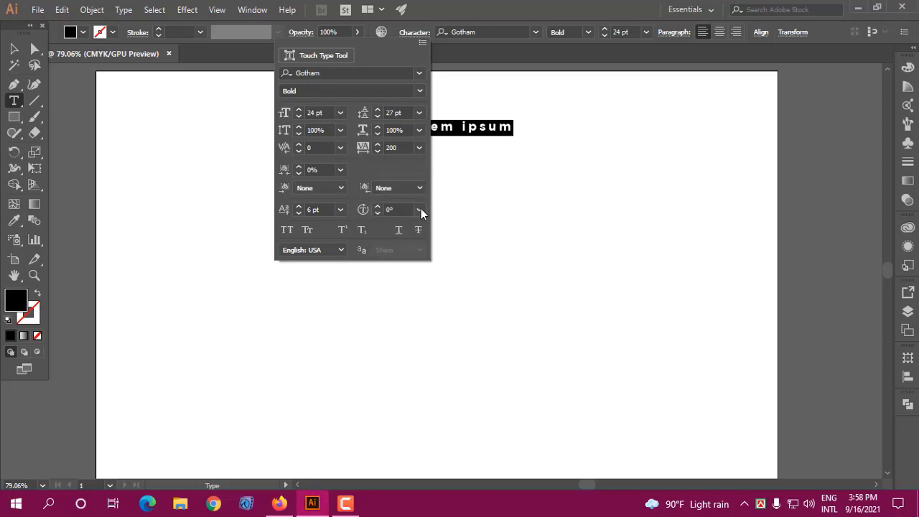
{"action": "left_click", "coordinate": [418, 148]}
{"action": "left_click", "coordinate": [442, 255]}
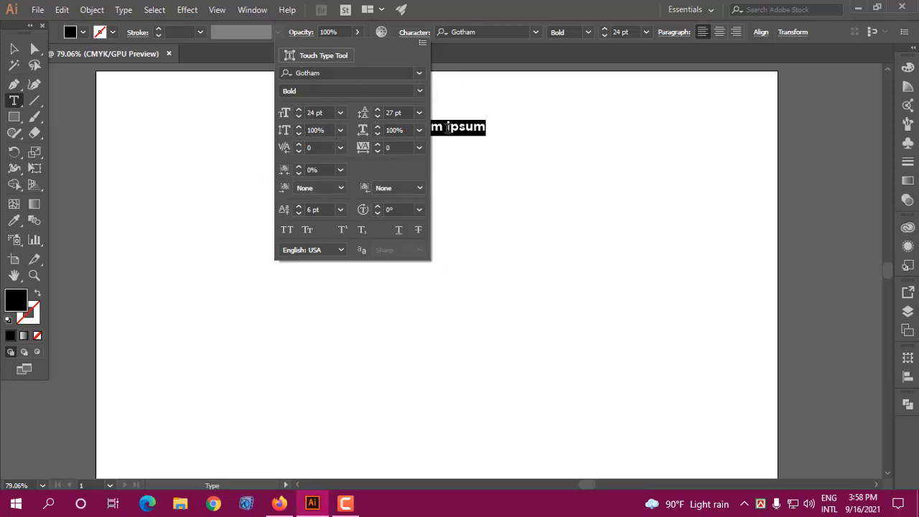
Step: Finish editing the Lorem ipsum text, scale it up to about 80 pt and shift it slightly down and left
{"action": "key", "text": "Escape"}
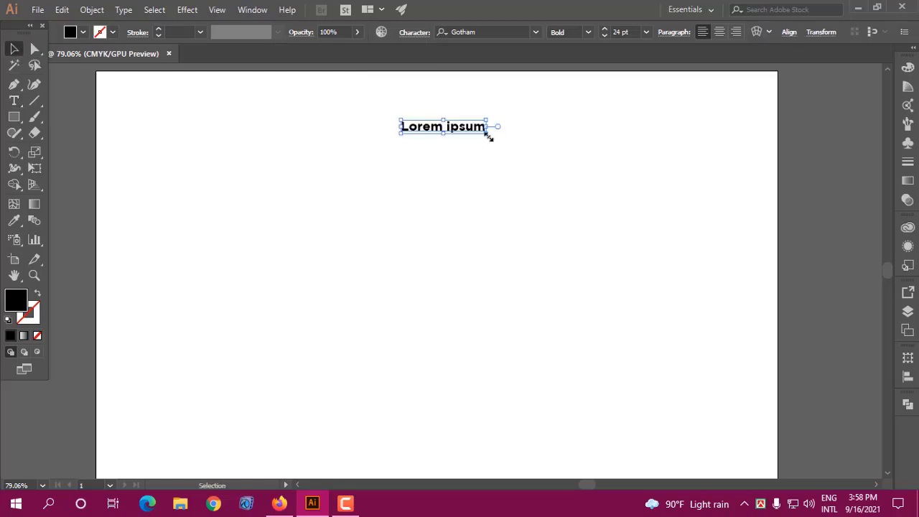
{"action": "left_click_drag", "start_coordinate": [487, 135], "coordinate": [684, 284]}
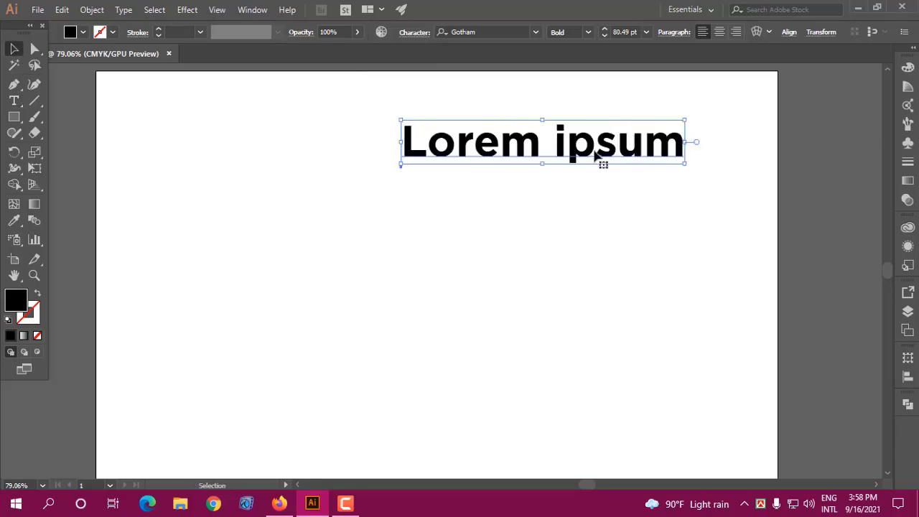
{"action": "left_click_drag", "start_coordinate": [595, 155], "coordinate": [563, 176]}
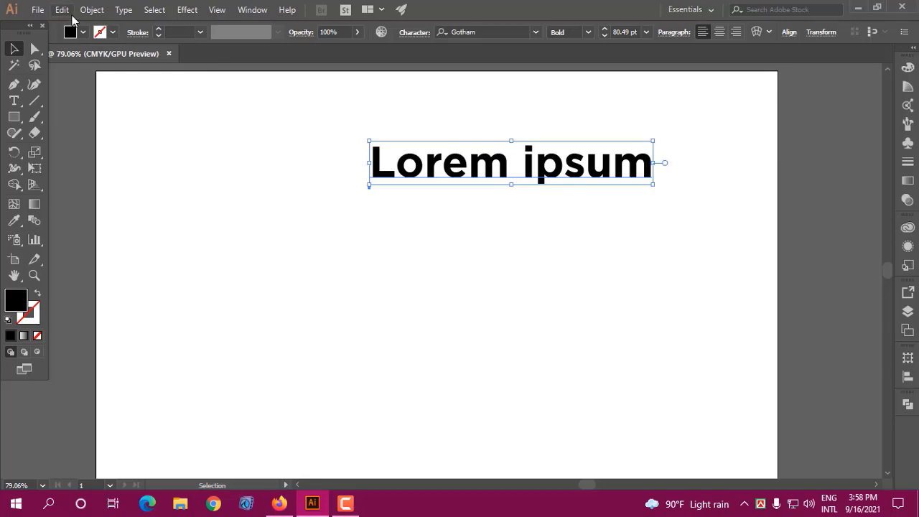
Step: Set the Lorem ipsum text's font size to 18 pt and nudge it slightly up and right
{"action": "left_click", "coordinate": [124, 10]}
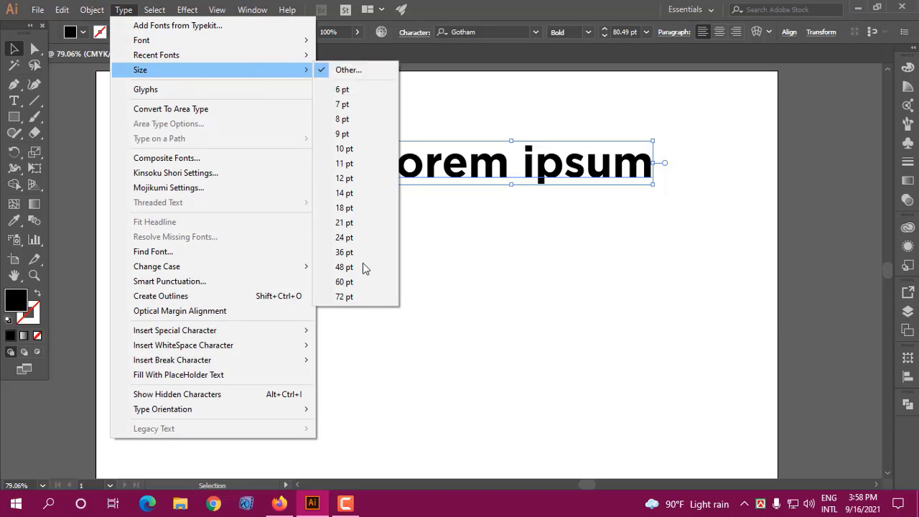
{"action": "left_click", "coordinate": [346, 209]}
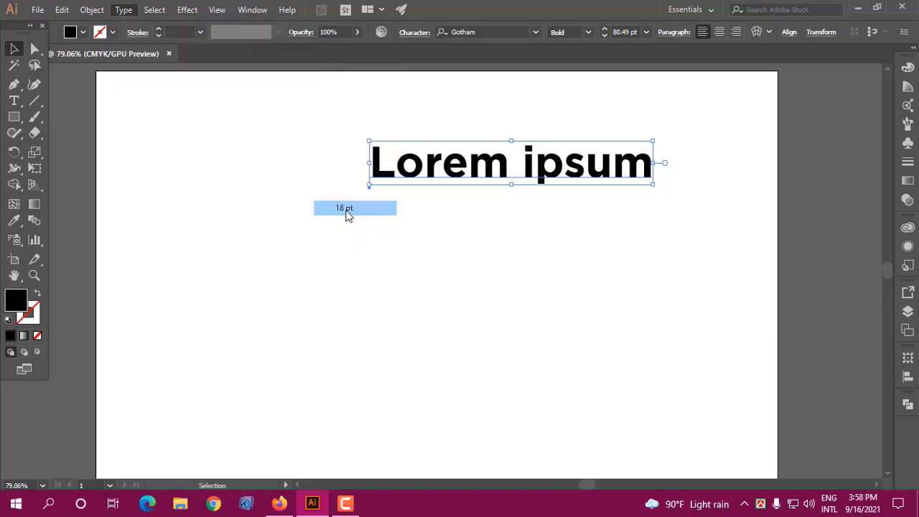
{"action": "left_click_drag", "start_coordinate": [420, 170], "coordinate": [439, 150]}
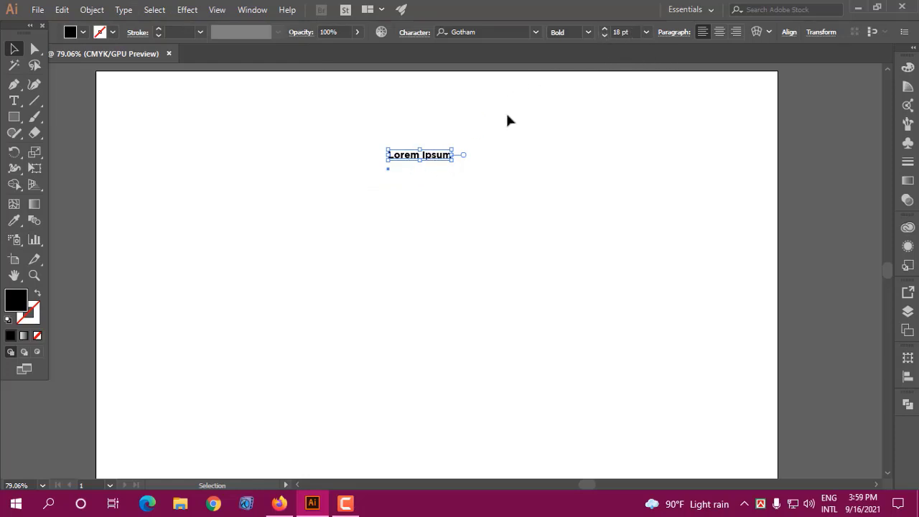
Step: Set the Lorem ipsum text's font size to 72 pt and move it down and left, nearer the artboard's centre line
{"action": "left_click", "coordinate": [646, 32]}
{"action": "left_click", "coordinate": [646, 32]}
{"action": "left_click", "coordinate": [646, 31]}
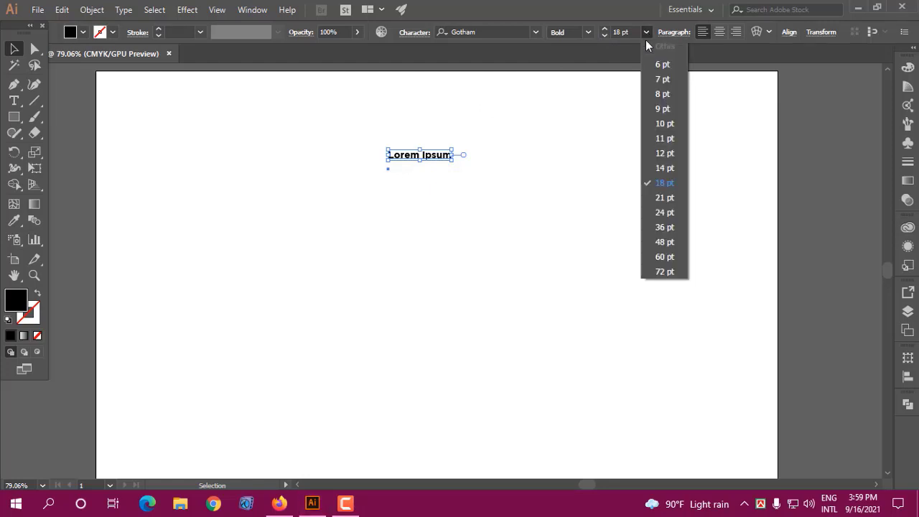
{"action": "left_click", "coordinate": [664, 270]}
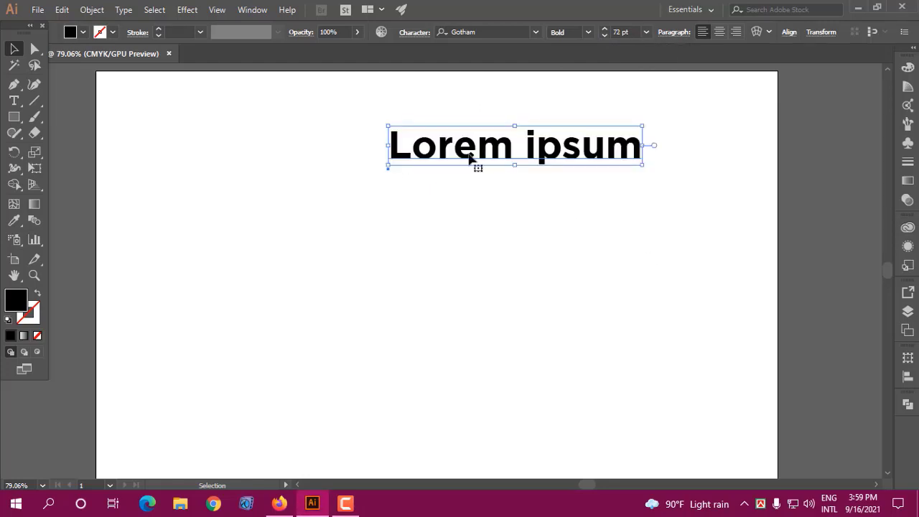
{"action": "left_click_drag", "start_coordinate": [436, 161], "coordinate": [418, 180]}
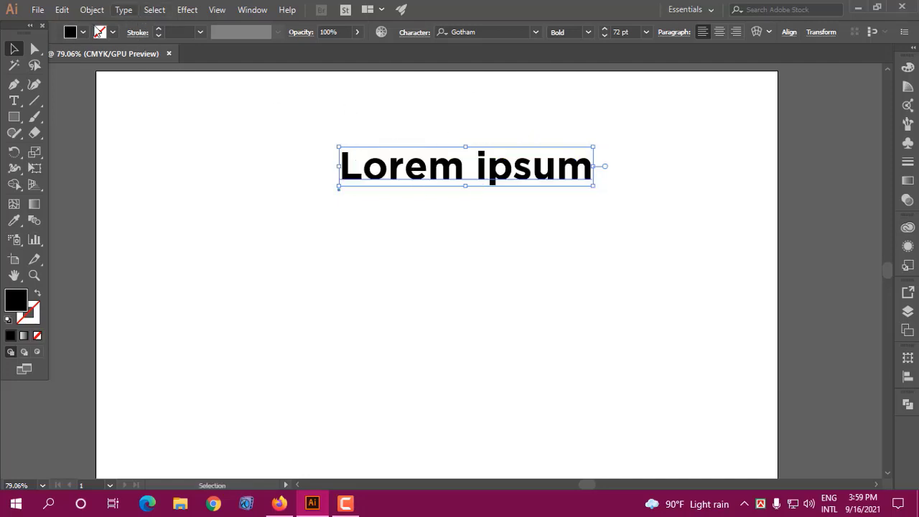
Step: Bring up the character settings for the selected text through the Other font size option
{"action": "left_click", "coordinate": [91, 10]}
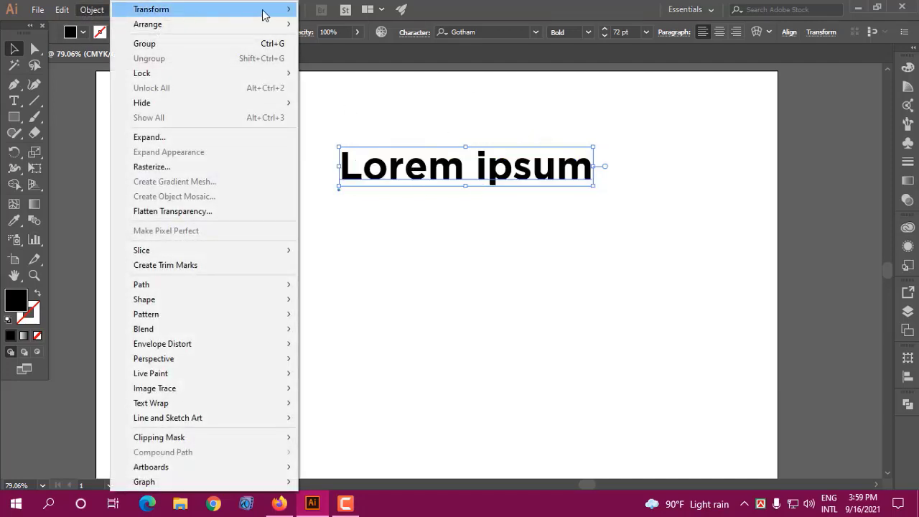
{"action": "left_click", "coordinate": [462, 3]}
{"action": "left_click", "coordinate": [122, 10]}
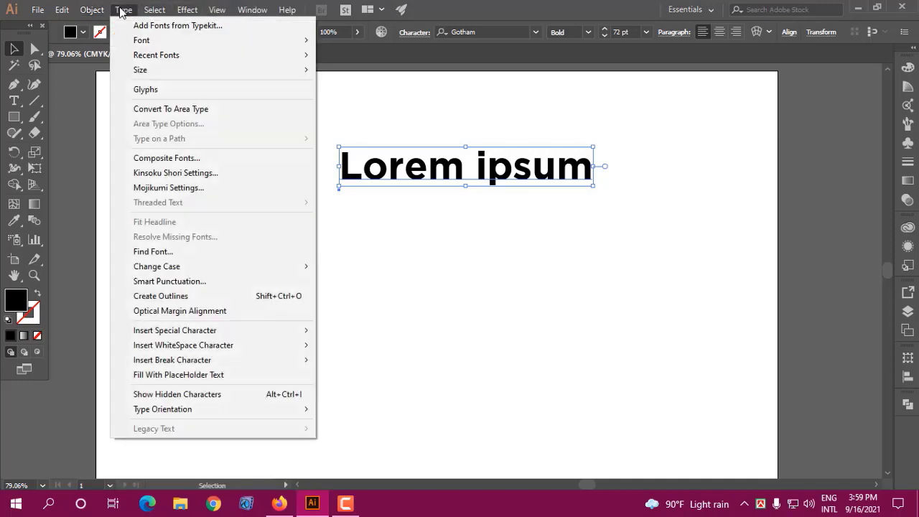
{"action": "mouse_move", "coordinate": [162, 71]}
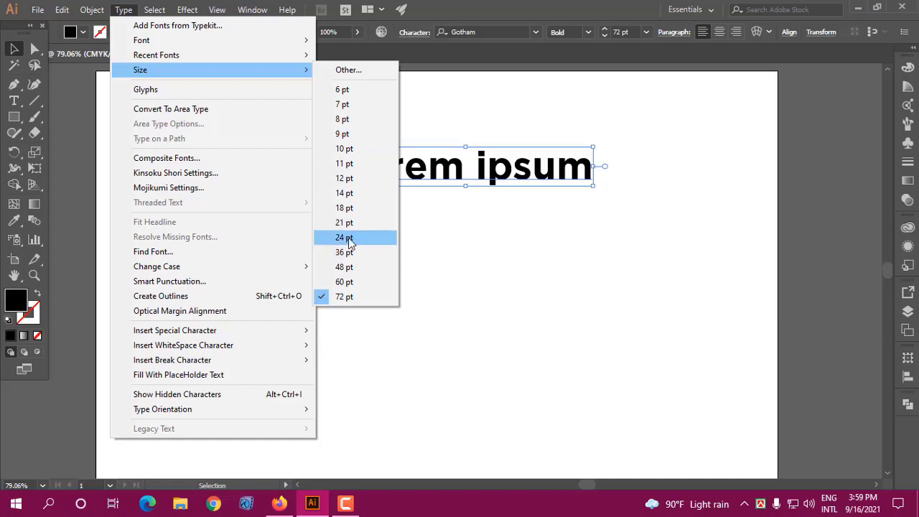
{"action": "left_click", "coordinate": [342, 72]}
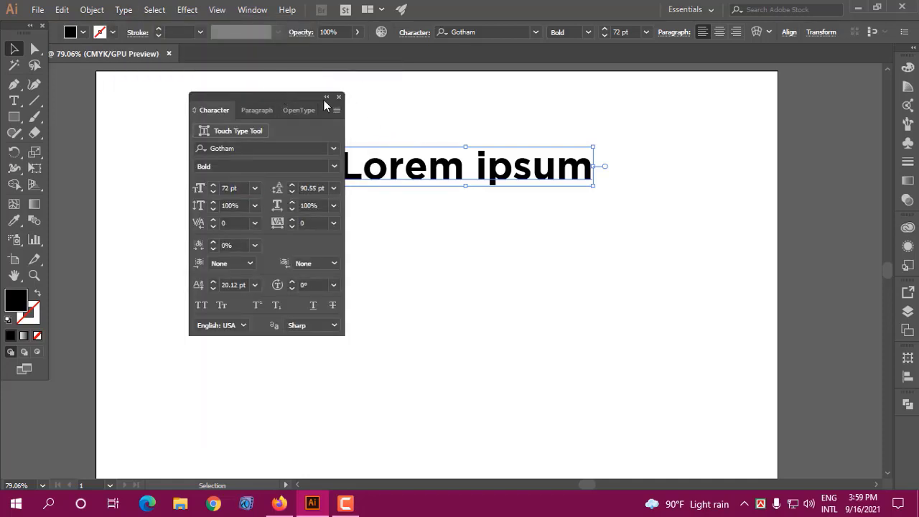
Step: Position the floating character settings clear of the Lorem ipsum text and show the paragraph settings
{"action": "left_click_drag", "start_coordinate": [324, 100], "coordinate": [298, 98]}
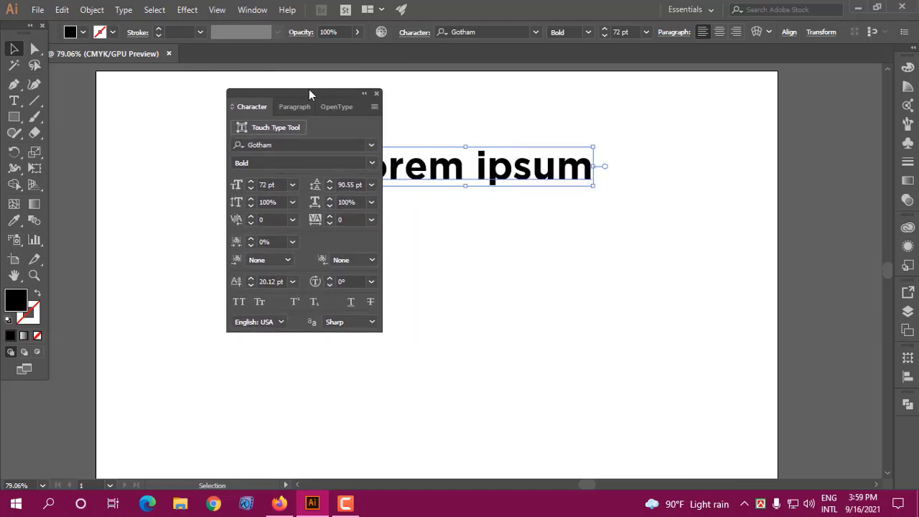
{"action": "left_click_drag", "start_coordinate": [309, 91], "coordinate": [314, 80]}
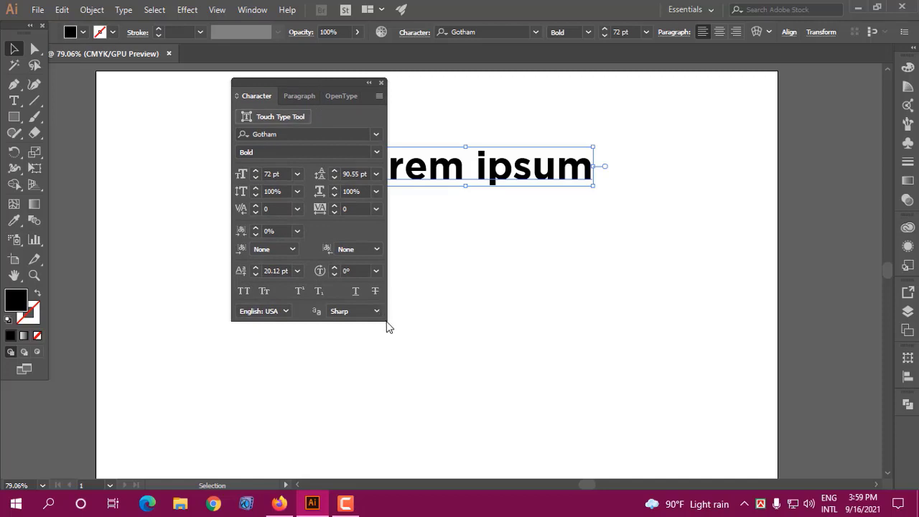
{"action": "left_click_drag", "start_coordinate": [312, 84], "coordinate": [251, 93]}
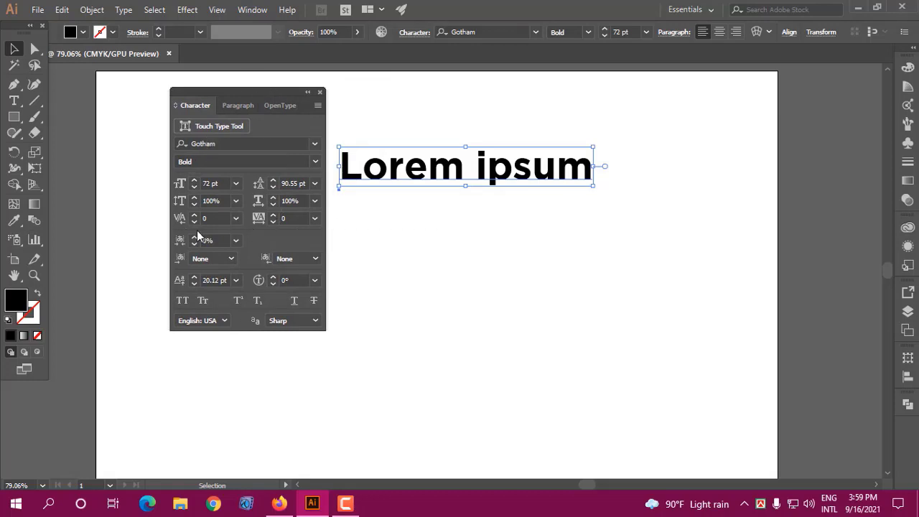
{"action": "left_click_drag", "start_coordinate": [244, 92], "coordinate": [249, 84]}
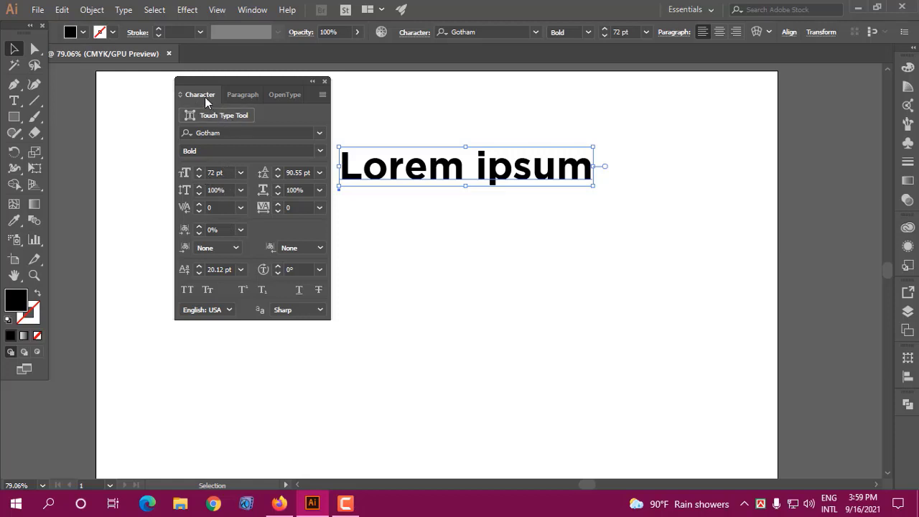
{"action": "left_click", "coordinate": [239, 94]}
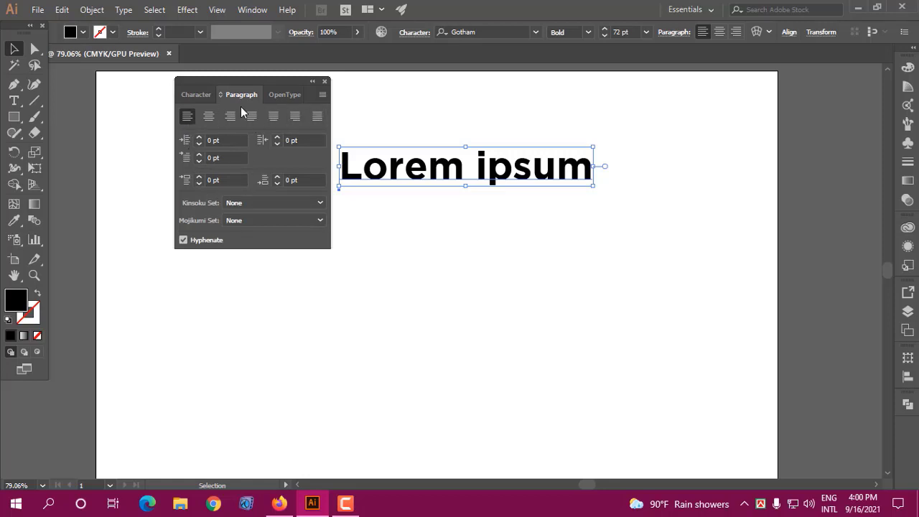
Step: Look through the OpenType and paragraph settings for the Lorem ipsum text and close the floating type settings
{"action": "left_click", "coordinate": [282, 96]}
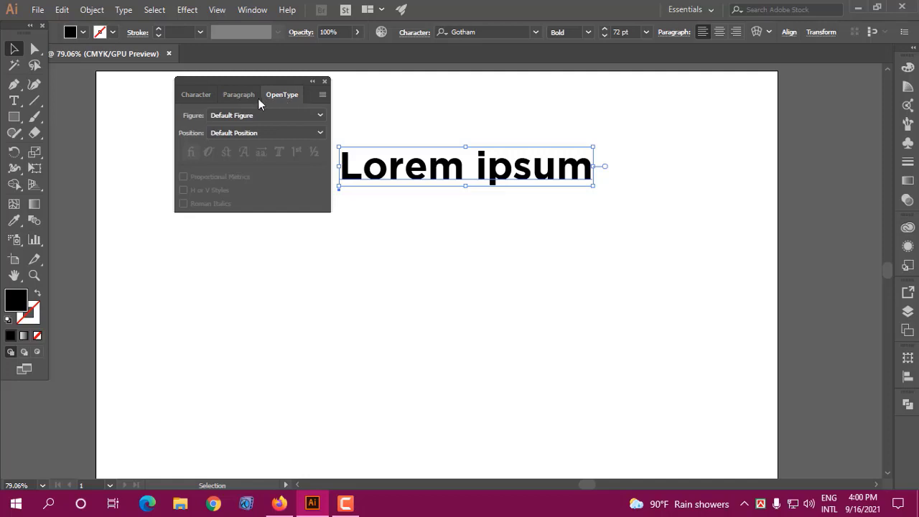
{"action": "left_click", "coordinate": [239, 94]}
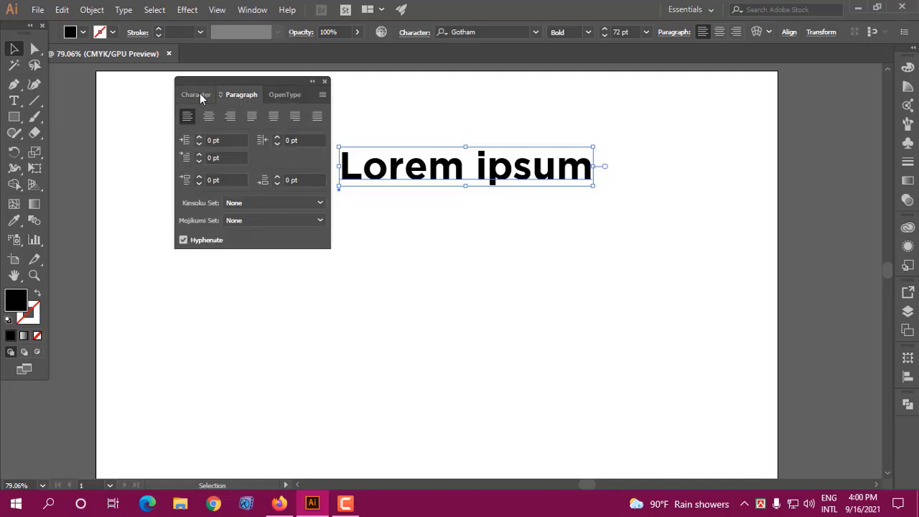
{"action": "left_click", "coordinate": [198, 94]}
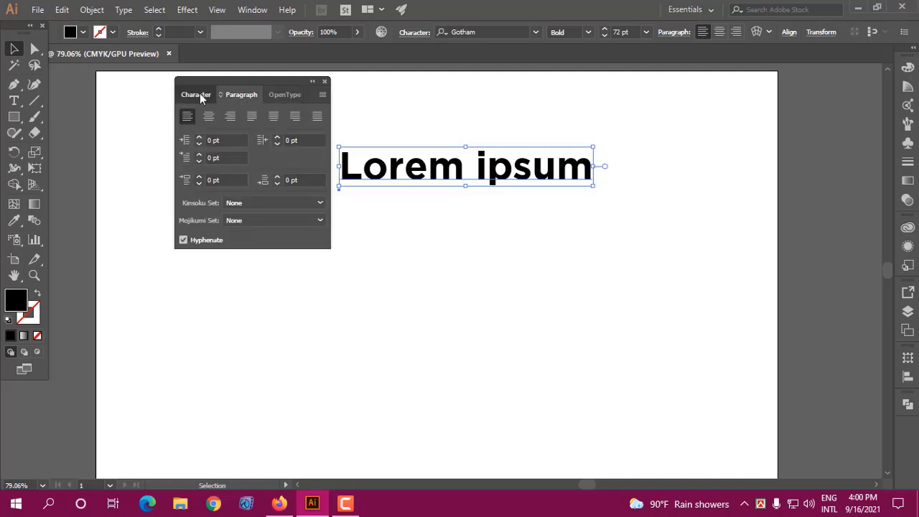
{"action": "left_click", "coordinate": [324, 81]}
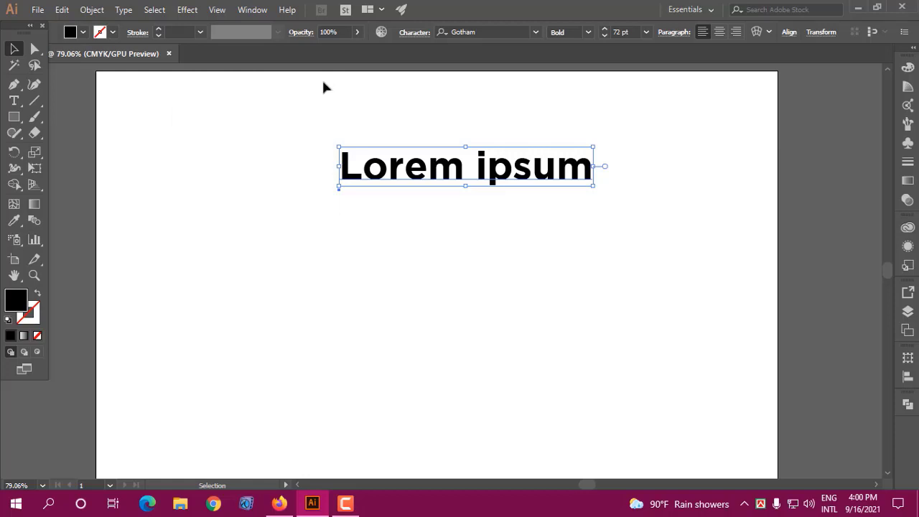
Step: Reopen the floating character settings for the selected text through the Other font size option
{"action": "left_click", "coordinate": [415, 34]}
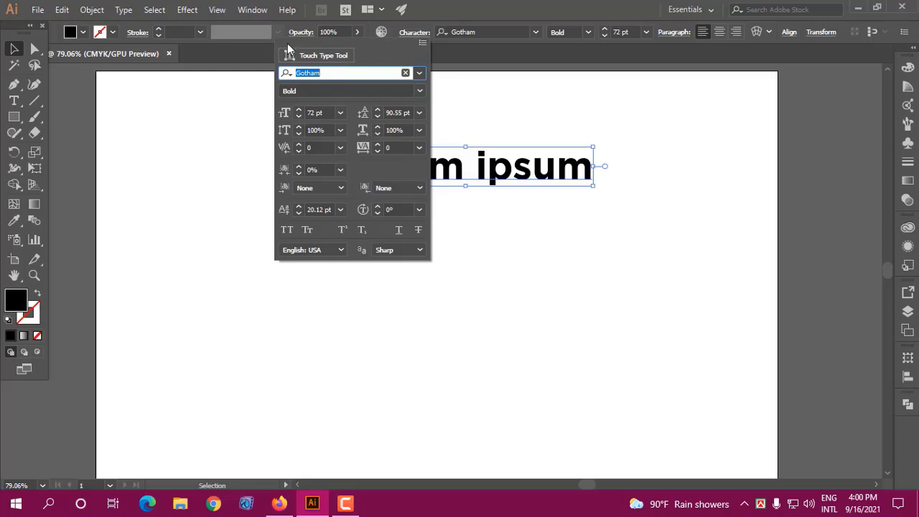
{"action": "left_click", "coordinate": [418, 33]}
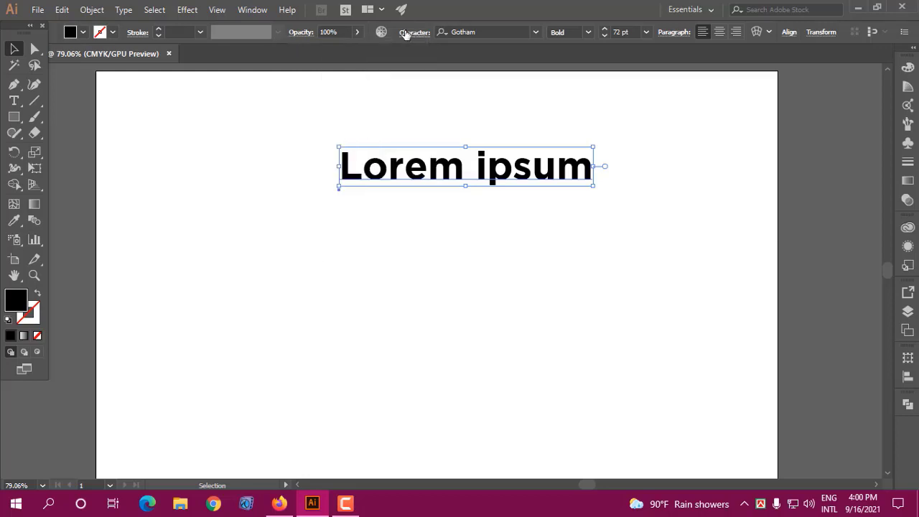
{"action": "left_click", "coordinate": [124, 11]}
{"action": "mouse_move", "coordinate": [144, 69]}
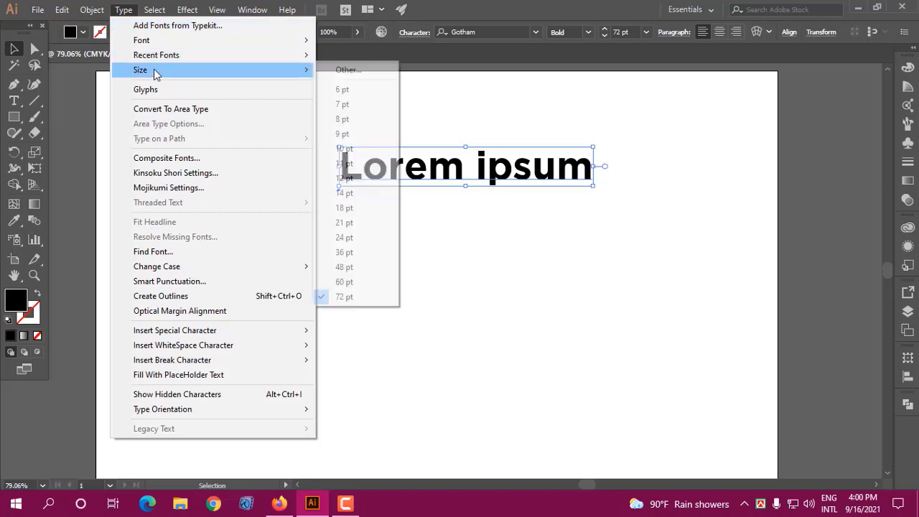
{"action": "left_click", "coordinate": [348, 69]}
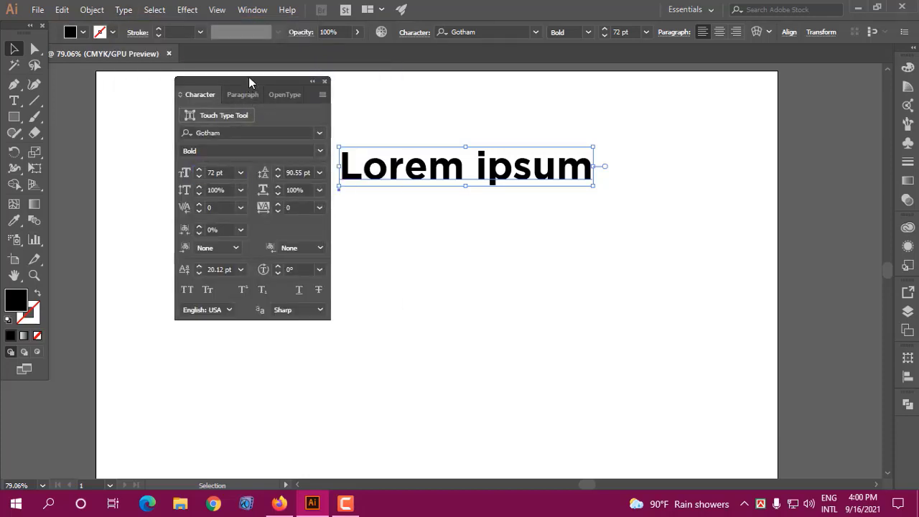
Step: Position the floating character settings clear of the Lorem ipsum text and shift the text slightly left
{"action": "left_click_drag", "start_coordinate": [249, 84], "coordinate": [266, 118]}
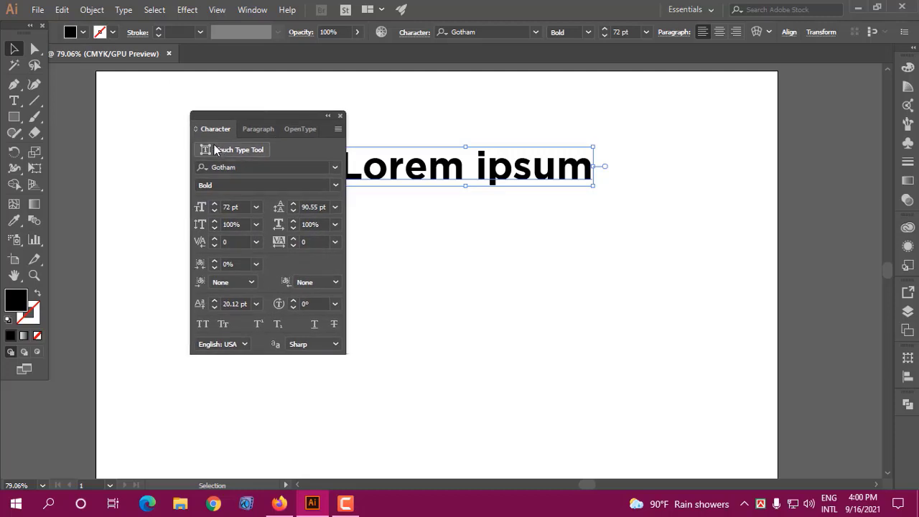
{"action": "left_click_drag", "start_coordinate": [250, 113], "coordinate": [193, 94]}
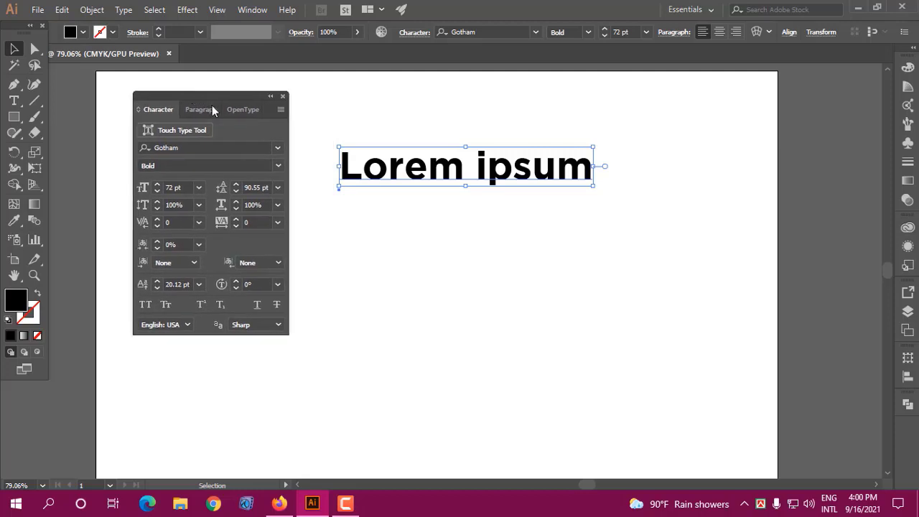
{"action": "left_click_drag", "start_coordinate": [428, 174], "coordinate": [451, 176]}
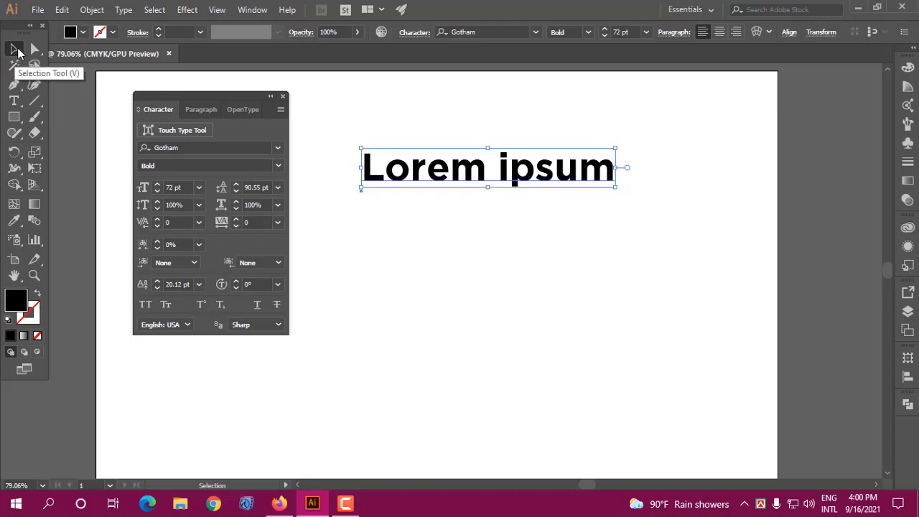
{"action": "left_click_drag", "start_coordinate": [402, 181], "coordinate": [431, 188]}
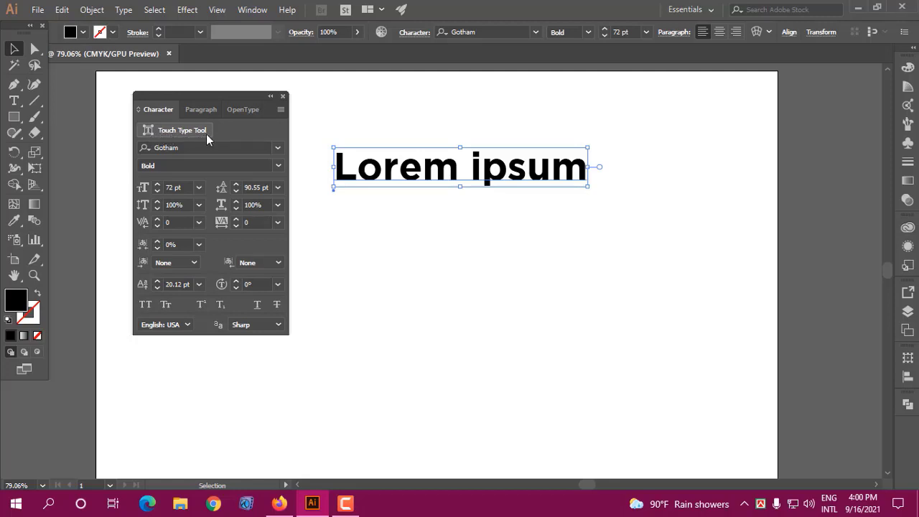
Step: Activate the Touch Type Tool and select individual letters of the Lorem ipsum text one after another
{"action": "left_click", "coordinate": [168, 129]}
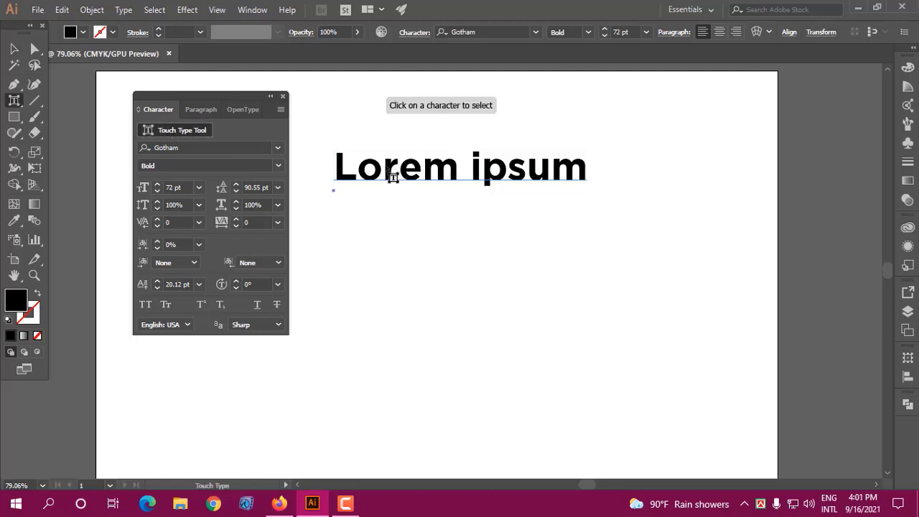
{"action": "left_click", "coordinate": [389, 171]}
{"action": "left_click", "coordinate": [410, 171]}
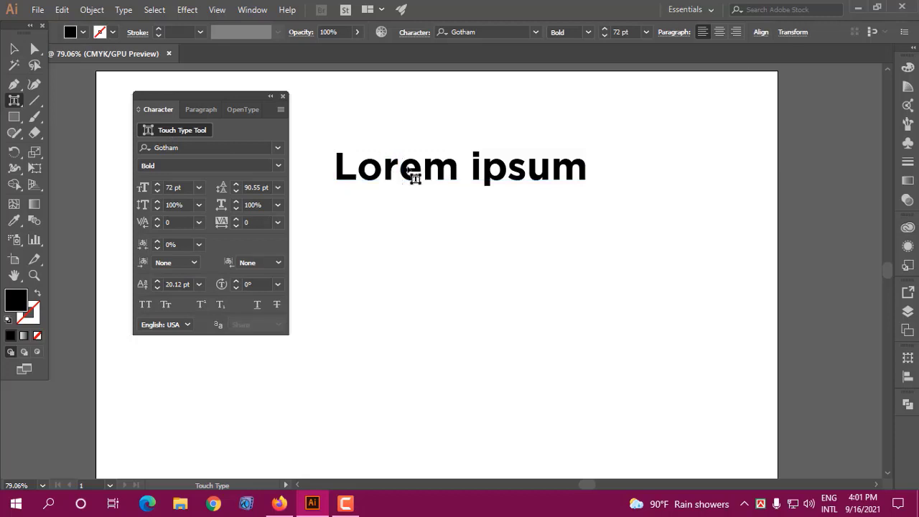
{"action": "left_click", "coordinate": [414, 178]}
{"action": "left_click", "coordinate": [441, 179]}
{"action": "left_click", "coordinate": [499, 184]}
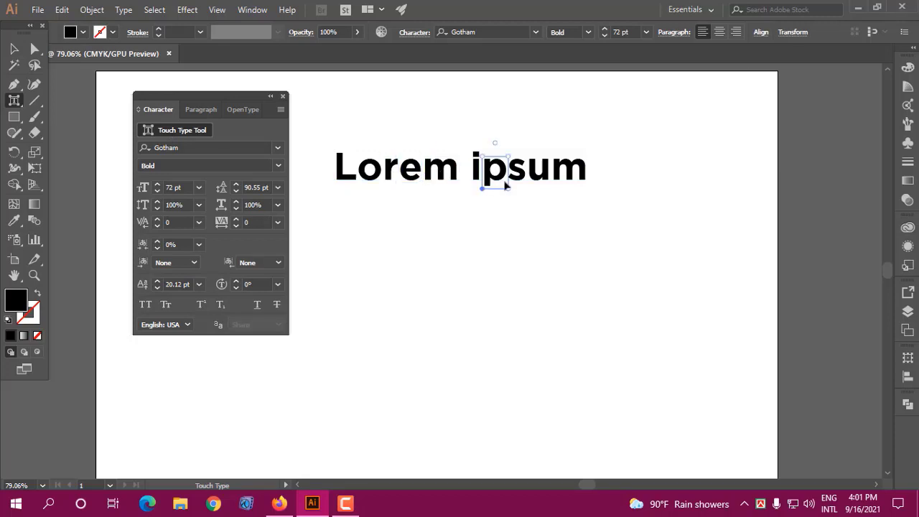
{"action": "left_click", "coordinate": [527, 180]}
{"action": "left_click", "coordinate": [550, 184]}
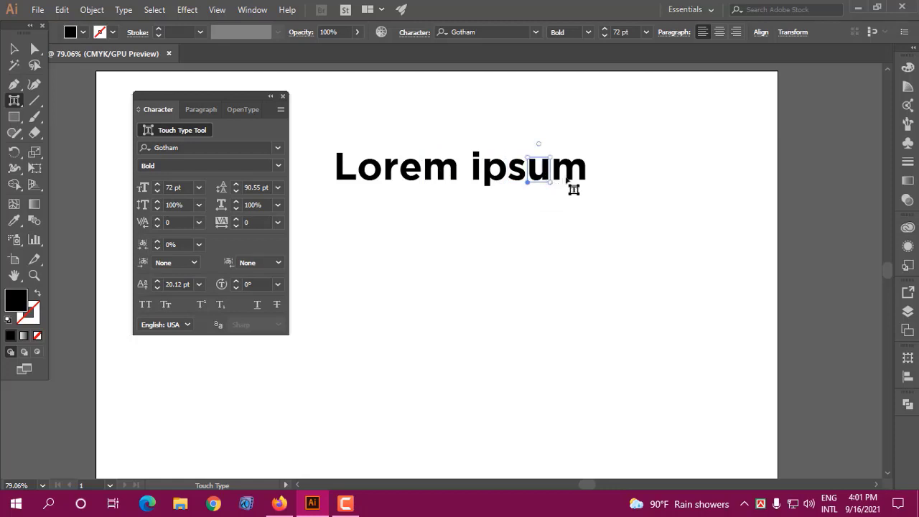
{"action": "left_click", "coordinate": [573, 181]}
{"action": "left_click", "coordinate": [353, 185]}
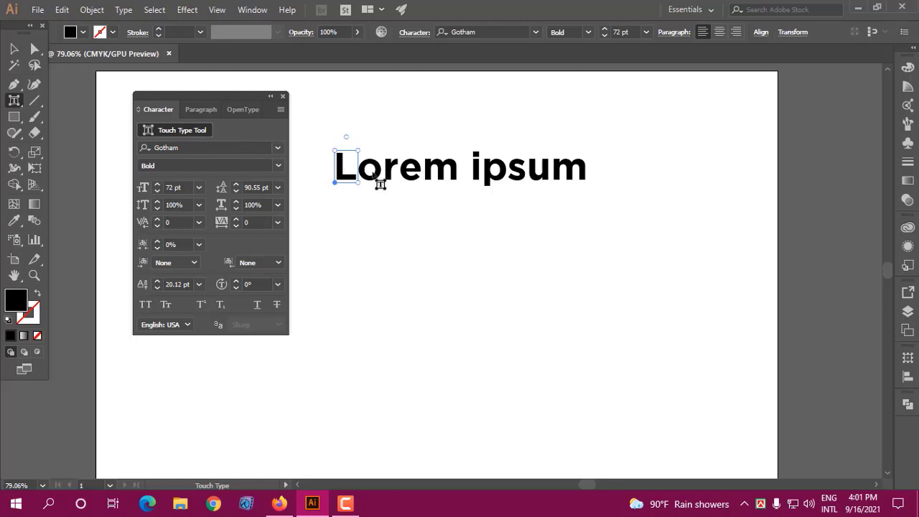
{"action": "left_click", "coordinate": [391, 169]}
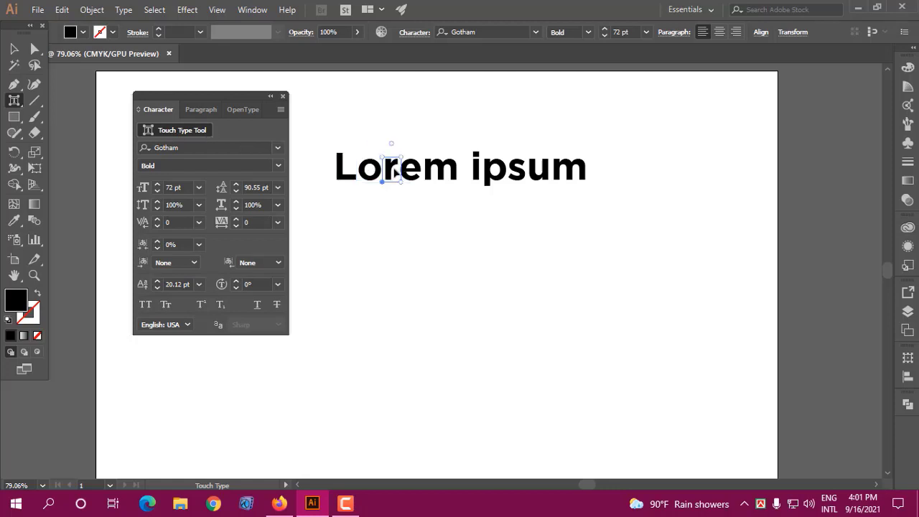
{"action": "left_click", "coordinate": [413, 171]}
{"action": "left_click", "coordinate": [432, 169]}
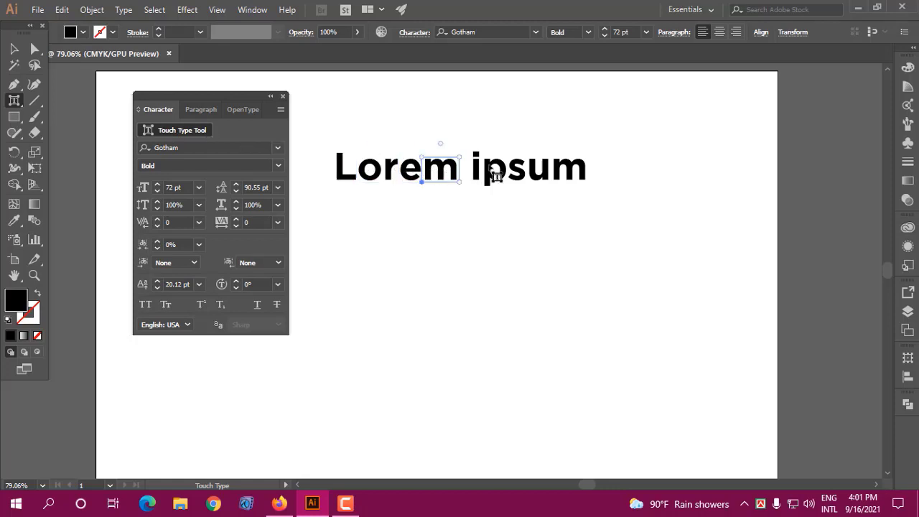
{"action": "left_click", "coordinate": [490, 168]}
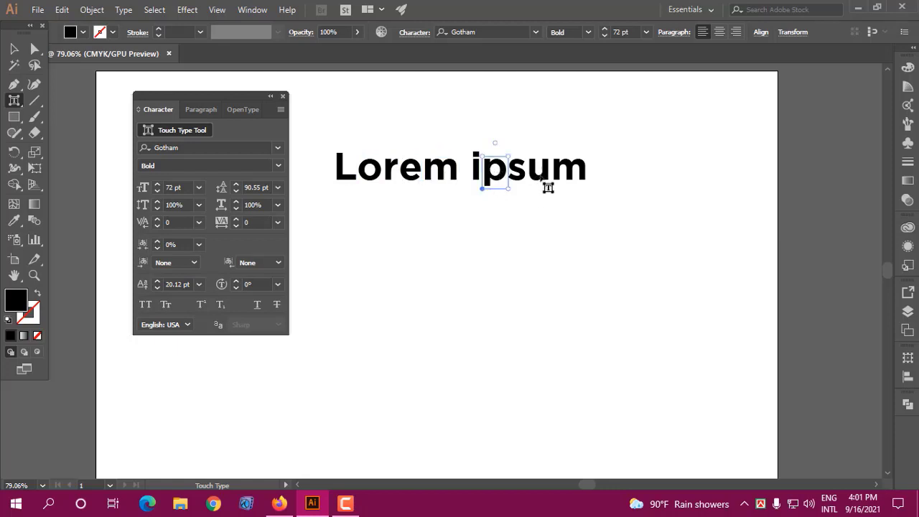
{"action": "left_click", "coordinate": [565, 175]}
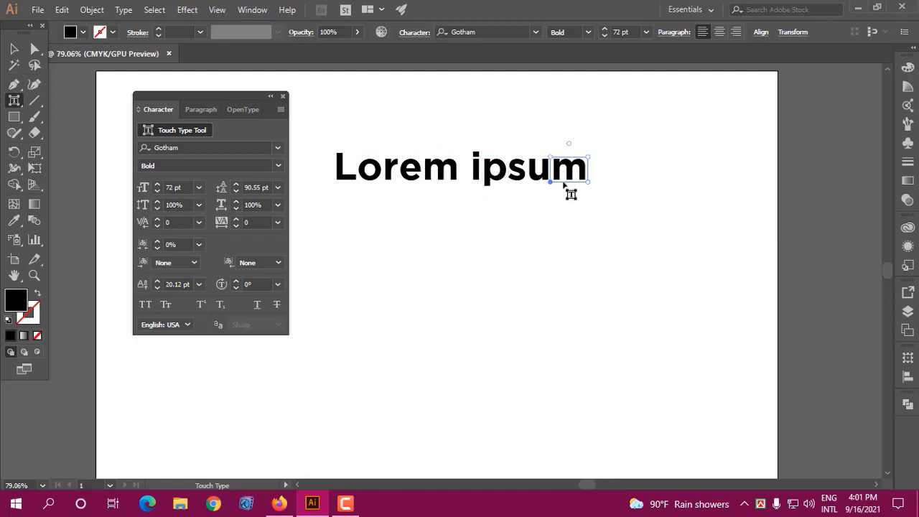
{"action": "left_click", "coordinate": [544, 180]}
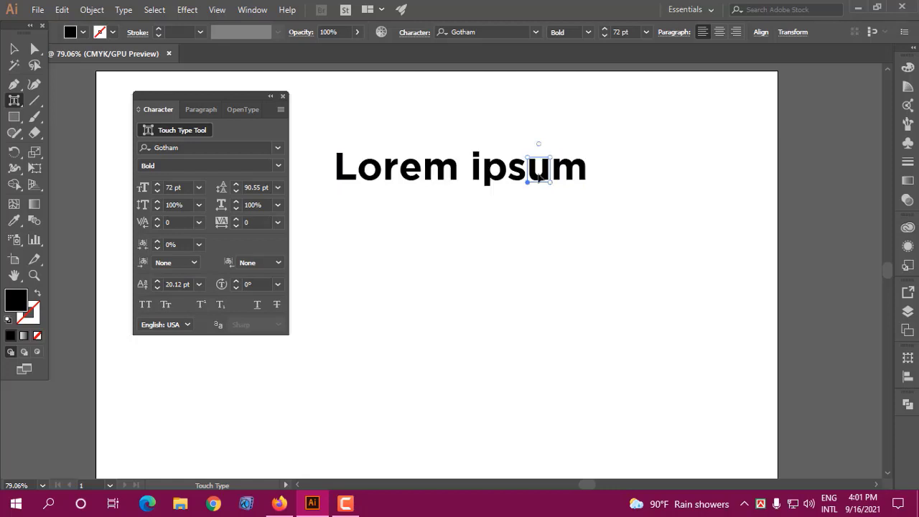
Step: Fill only the final m of ipsum with red and nudge the whole text slightly right
{"action": "left_click", "coordinate": [572, 176]}
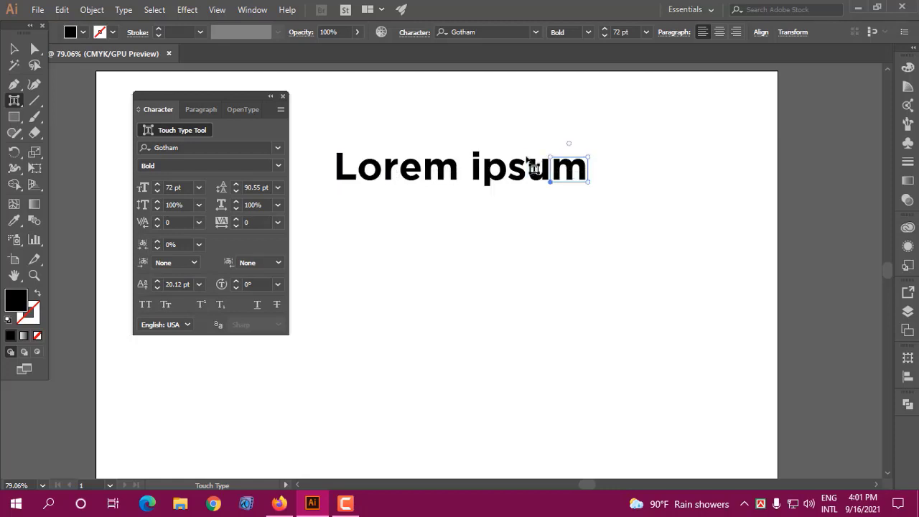
{"action": "left_click", "coordinate": [83, 31]}
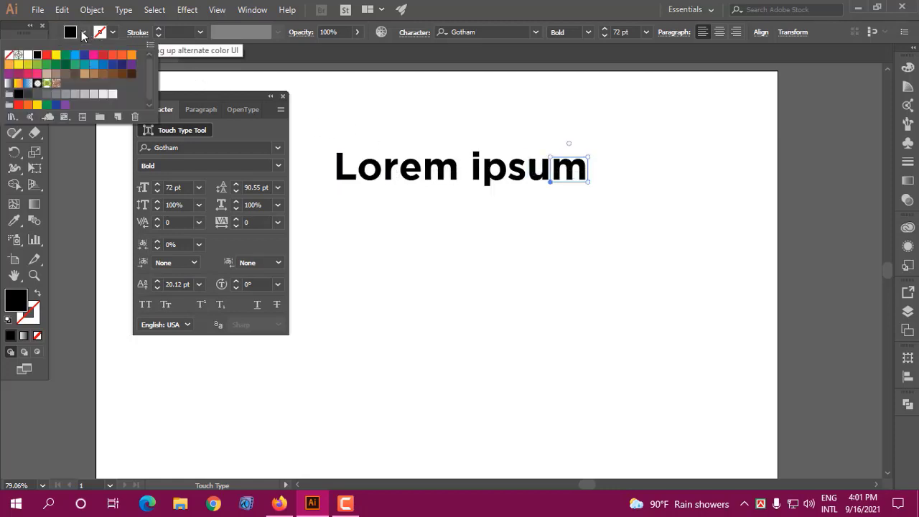
{"action": "left_click", "coordinate": [46, 57]}
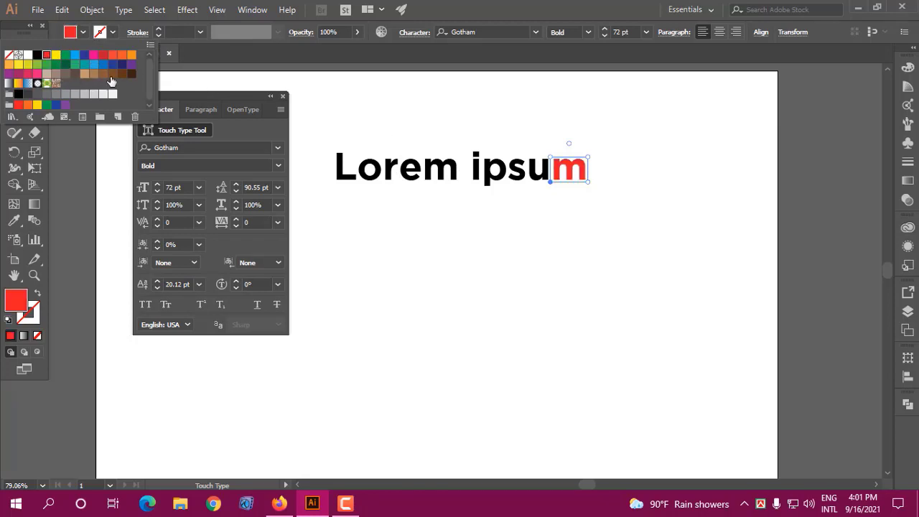
{"action": "left_click", "coordinate": [236, 96]}
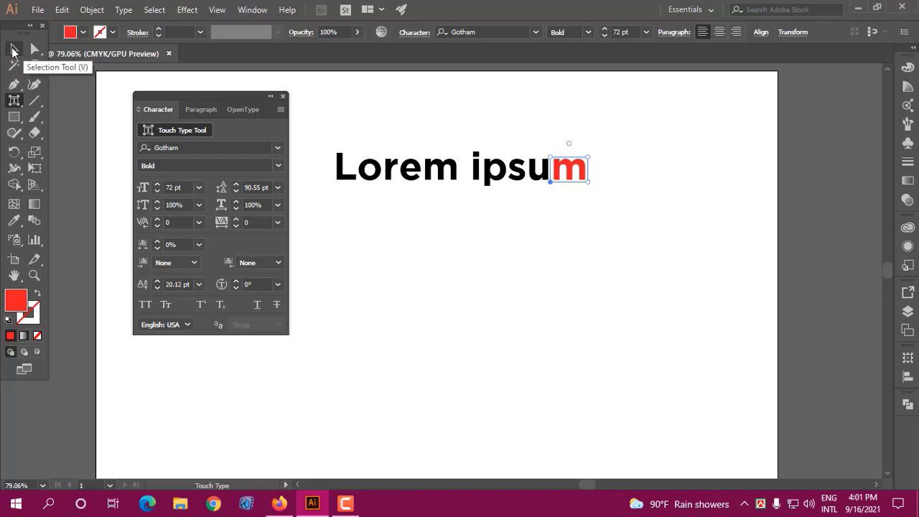
{"action": "left_click", "coordinate": [12, 50]}
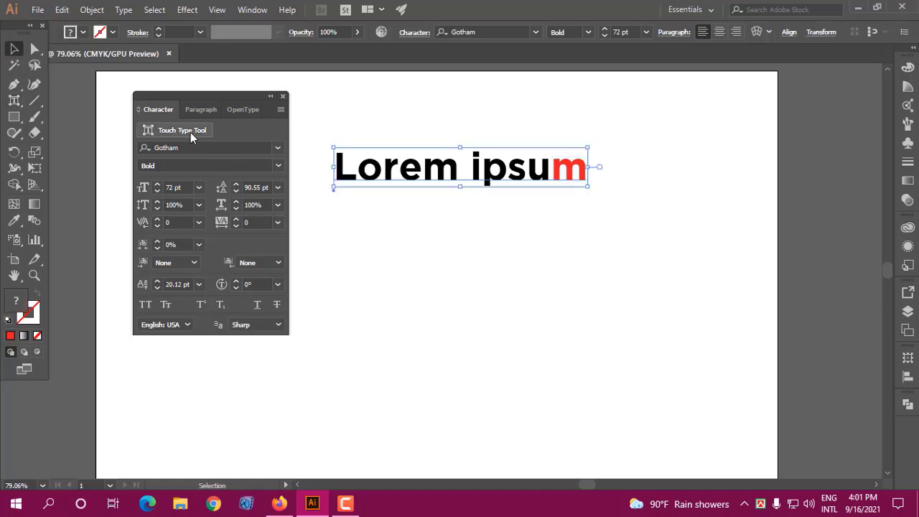
{"action": "left_click_drag", "start_coordinate": [451, 173], "coordinate": [456, 172]}
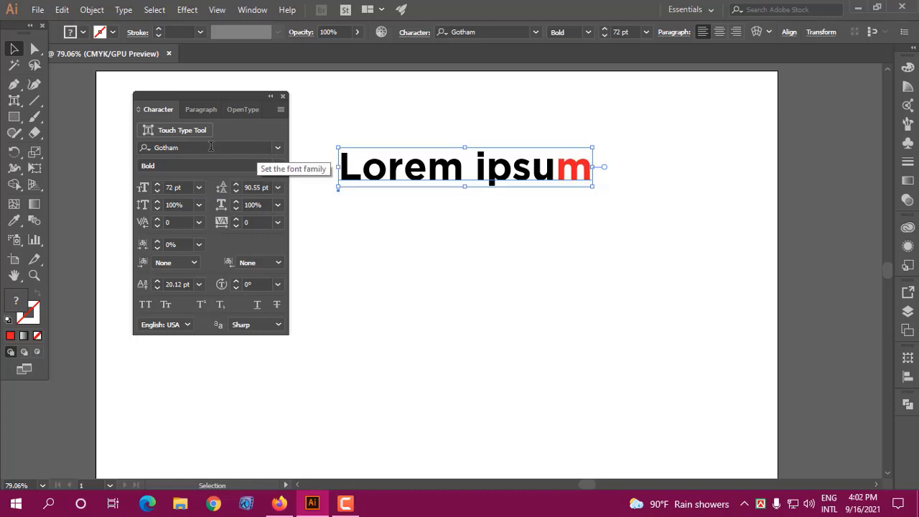
Step: Browse the font family list for the selected text, first with all classes and then filtered to Serif
{"action": "left_click", "coordinate": [279, 148]}
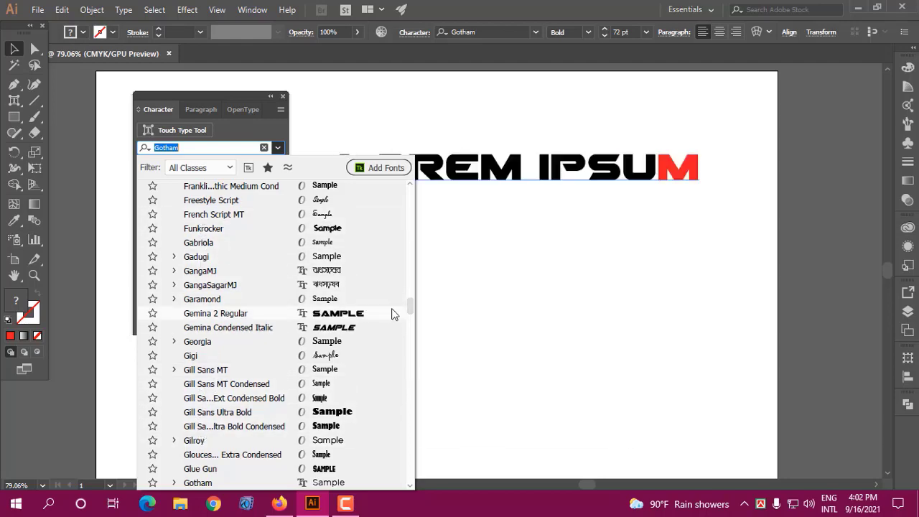
{"action": "left_click_drag", "start_coordinate": [411, 307], "coordinate": [409, 201]}
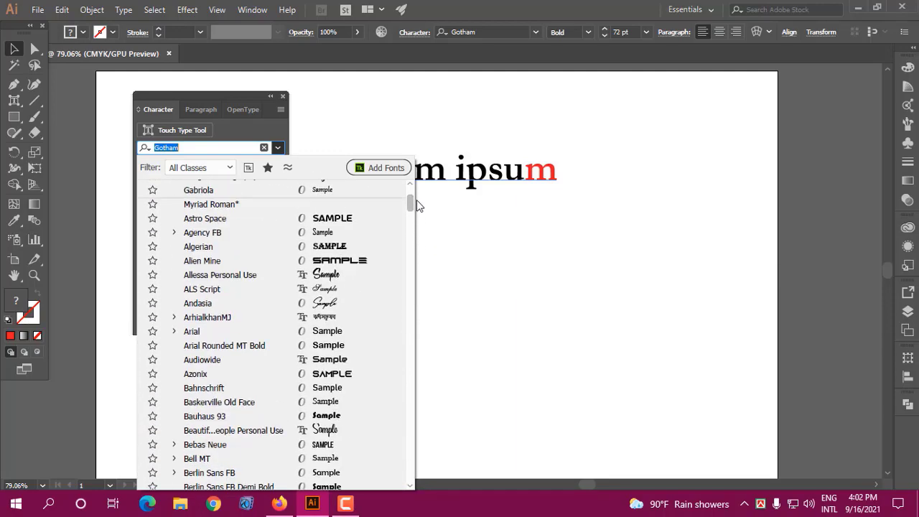
{"action": "left_click", "coordinate": [230, 171]}
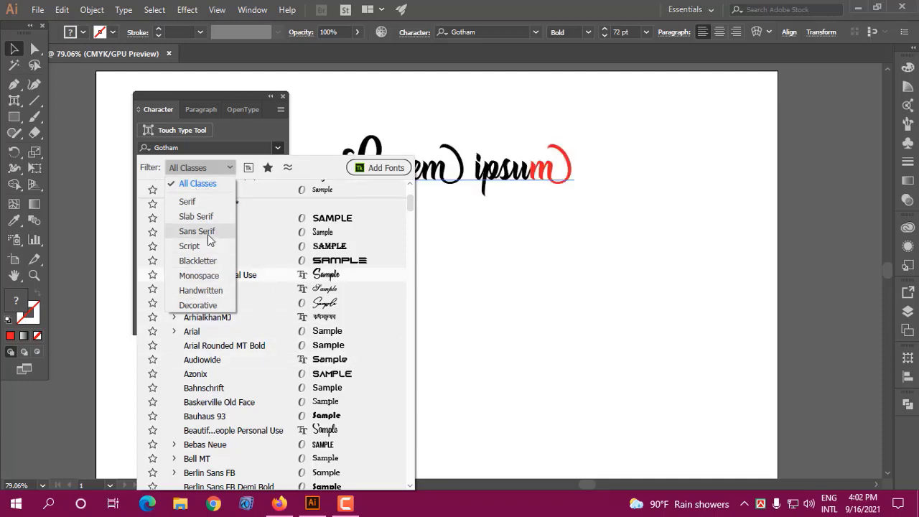
{"action": "left_click", "coordinate": [188, 202]}
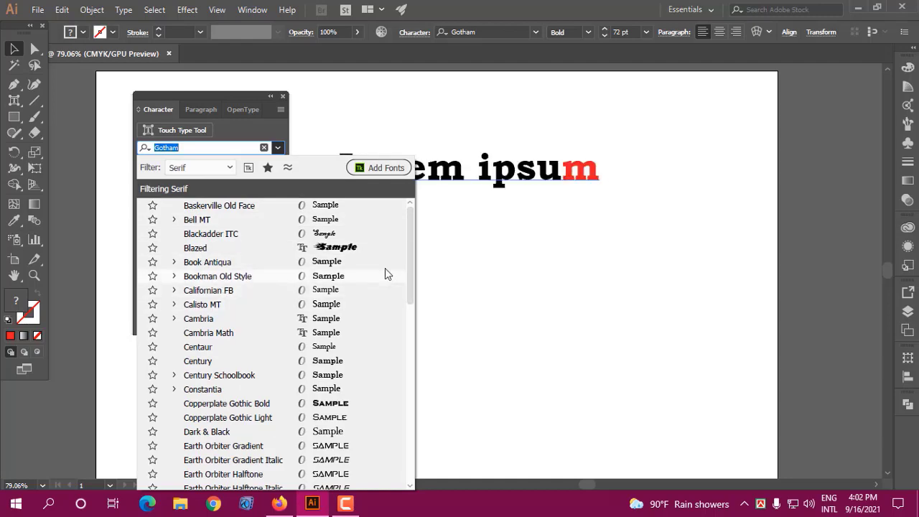
{"action": "left_click_drag", "start_coordinate": [408, 248], "coordinate": [404, 410]}
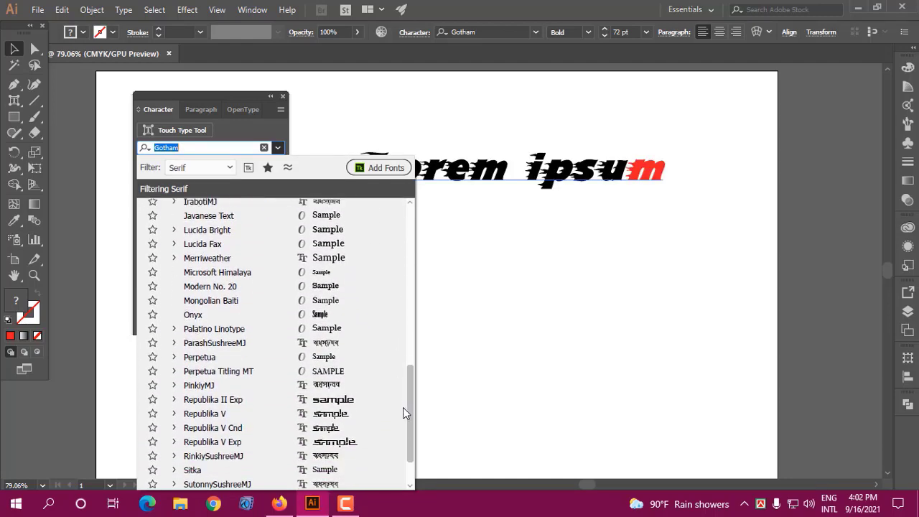
Step: Filter the font family list to Script, browse its fonts on the text, and reset the filter to All Classes
{"action": "left_click", "coordinate": [230, 169]}
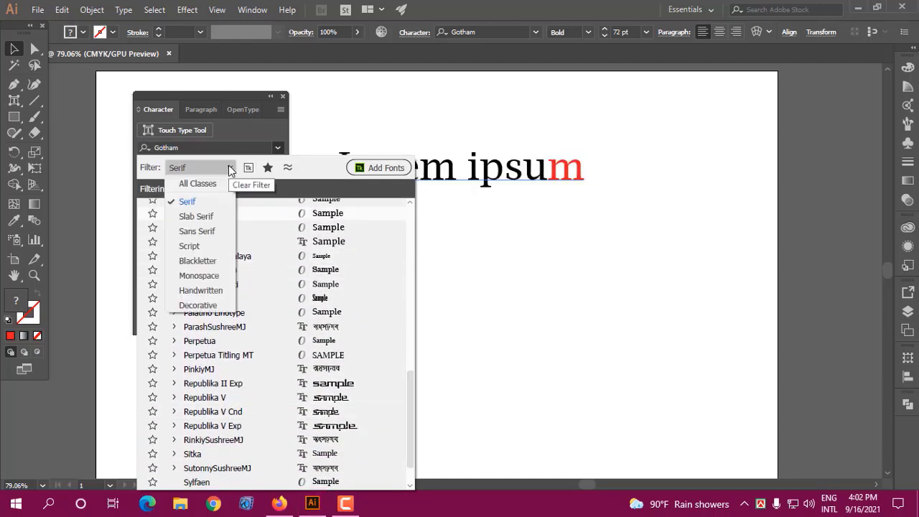
{"action": "left_click", "coordinate": [191, 246]}
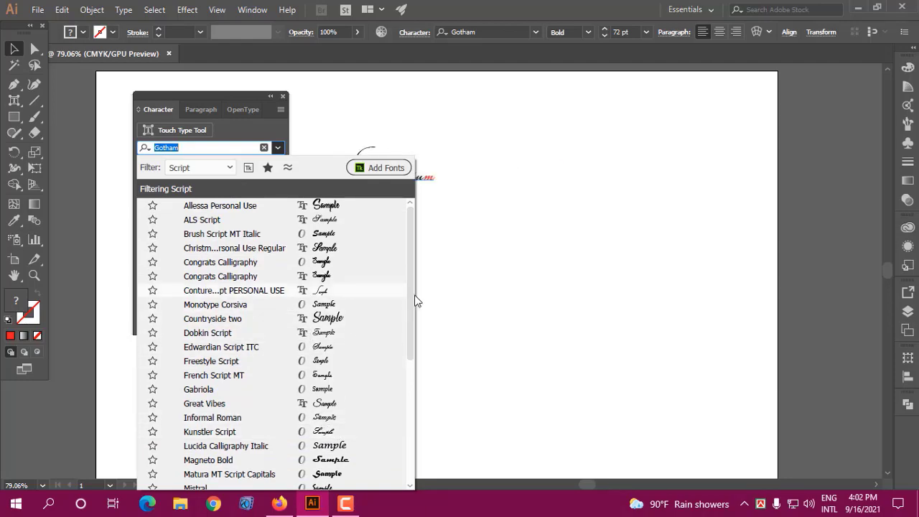
{"action": "left_click_drag", "start_coordinate": [412, 332], "coordinate": [400, 440]}
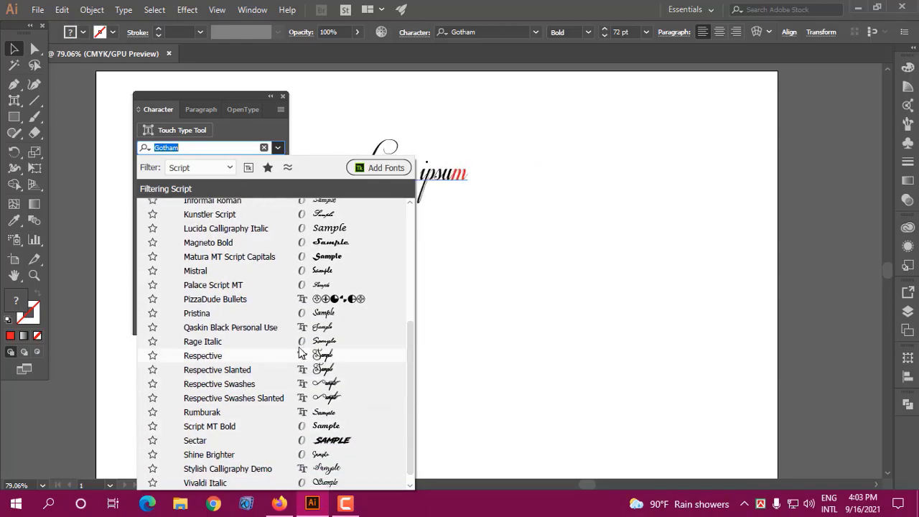
{"action": "left_click", "coordinate": [230, 168]}
{"action": "left_click", "coordinate": [204, 183]}
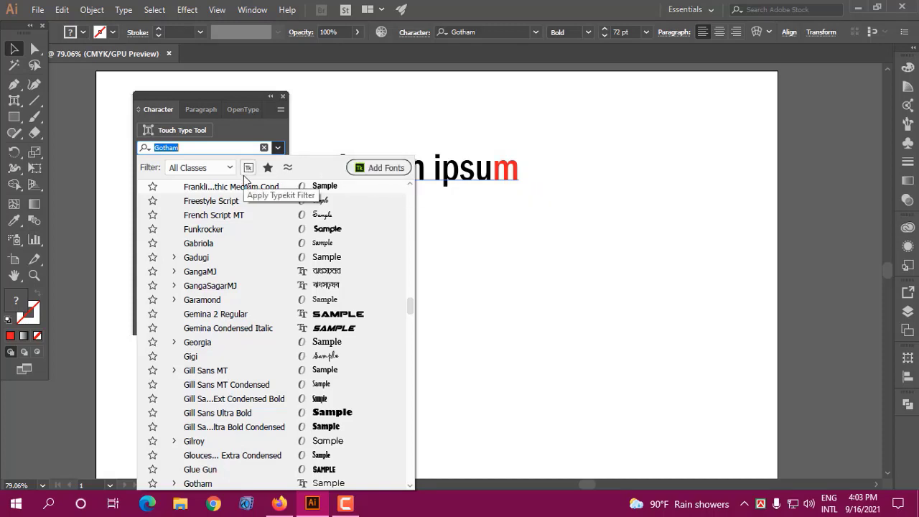
{"action": "left_click", "coordinate": [279, 148]}
{"action": "key", "text": "Return"}
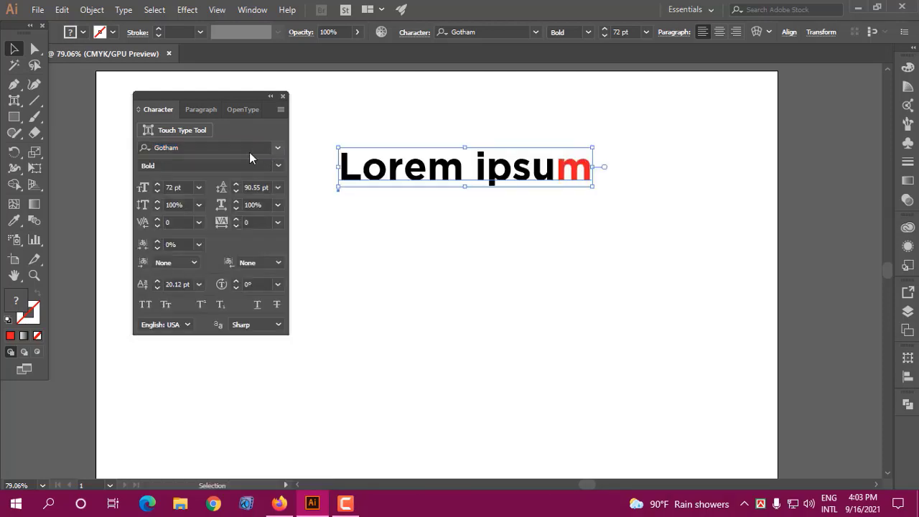
Step: Move the Lorem ipsum text slightly up and right and change its font family to Azonix
{"action": "left_click_drag", "start_coordinate": [376, 171], "coordinate": [418, 161]}
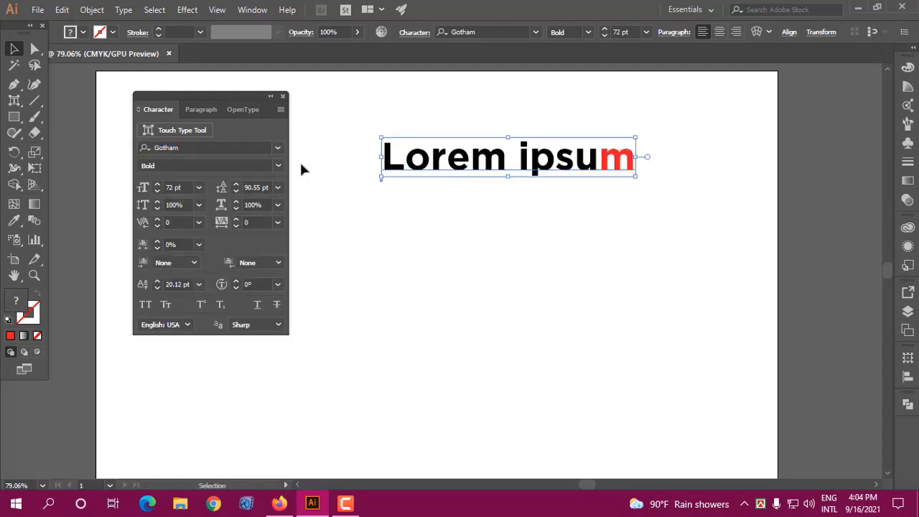
{"action": "left_click", "coordinate": [214, 148]}
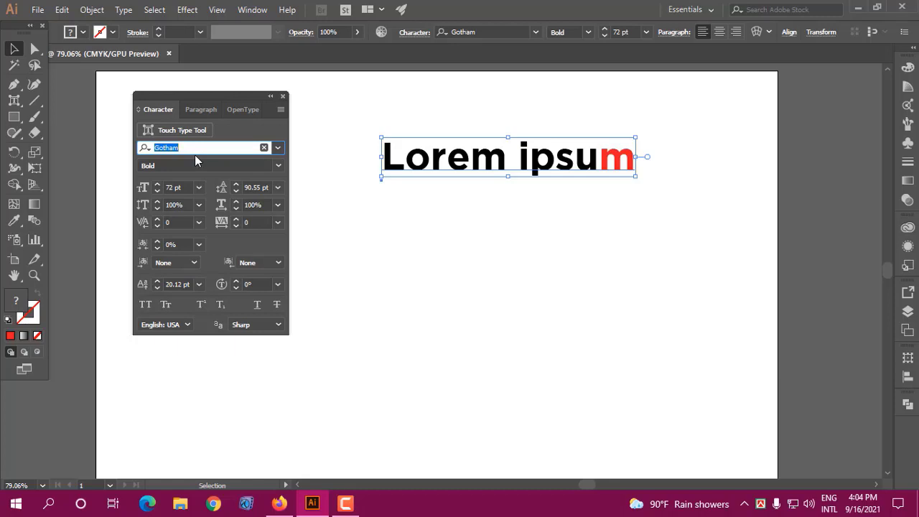
{"action": "type", "text": "A"}
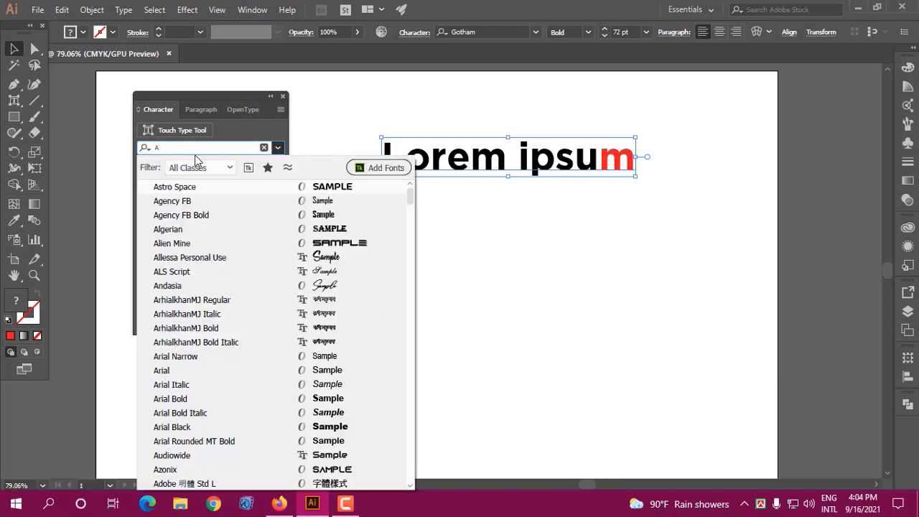
{"action": "type", "text": "z"}
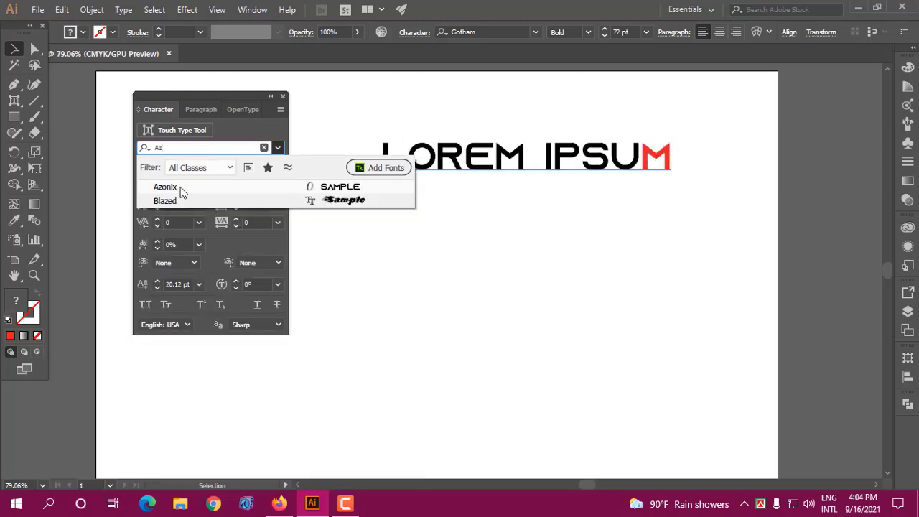
{"action": "left_click", "coordinate": [180, 187]}
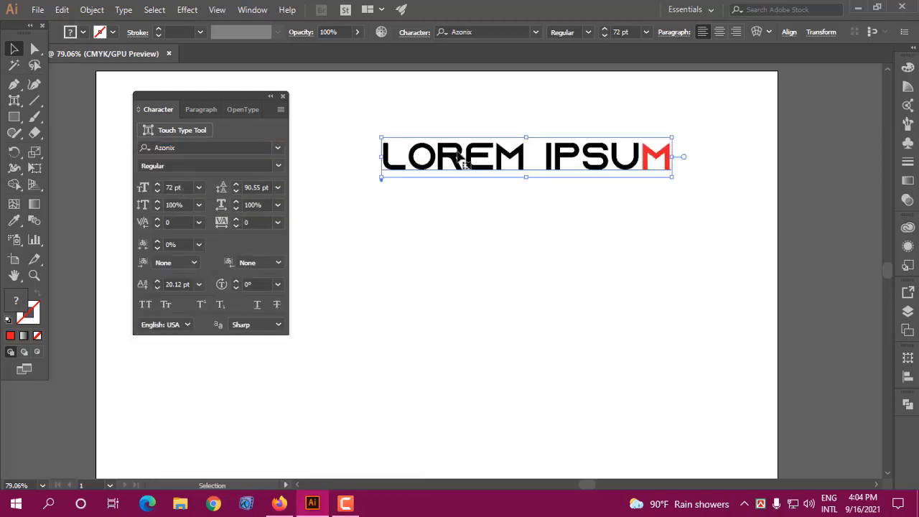
Step: Check the font styles available for Azonix and keep Regular
{"action": "left_click", "coordinate": [202, 148]}
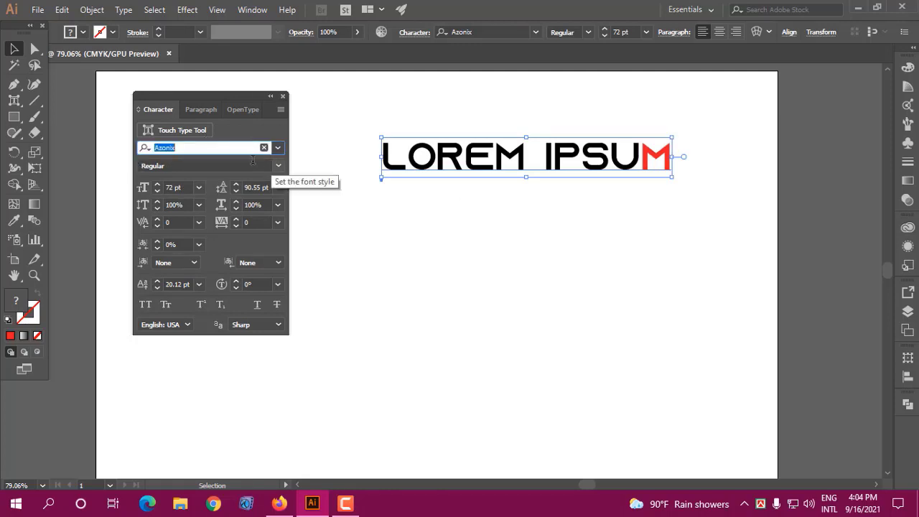
{"action": "left_click", "coordinate": [227, 165]}
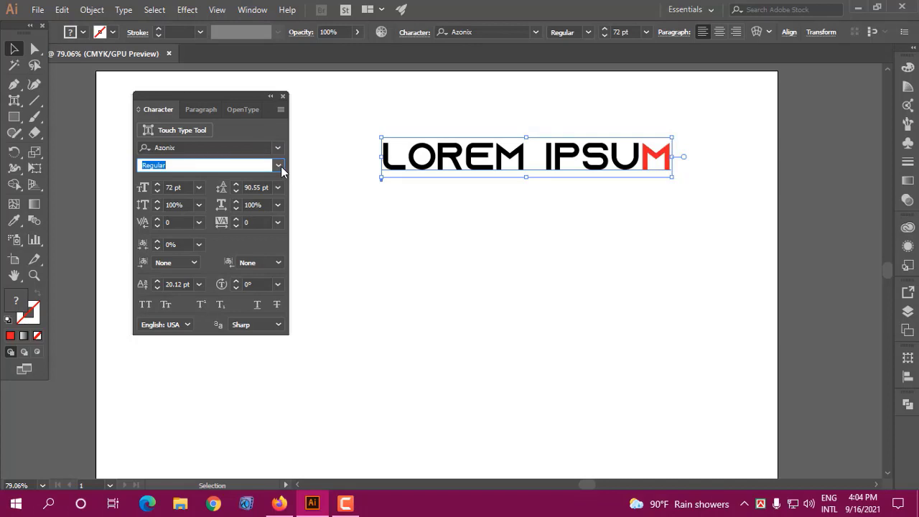
{"action": "left_click", "coordinate": [280, 166]}
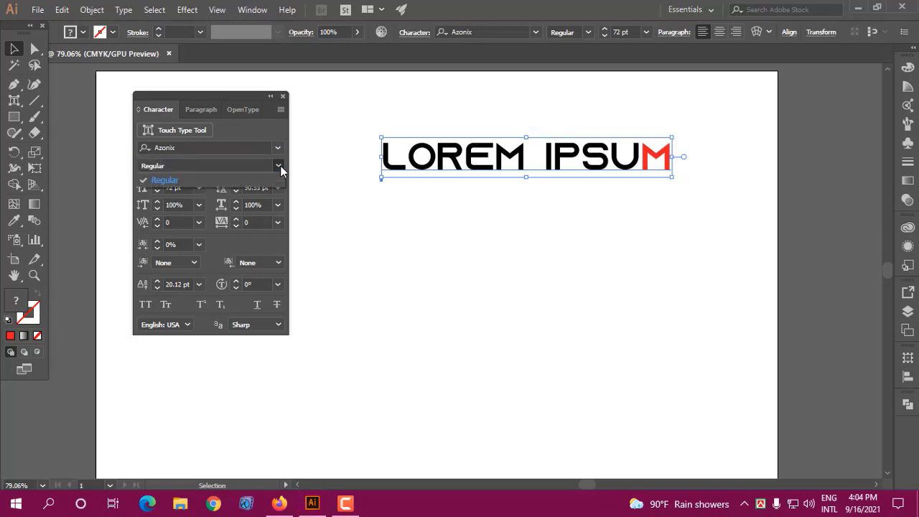
{"action": "left_click", "coordinate": [188, 180]}
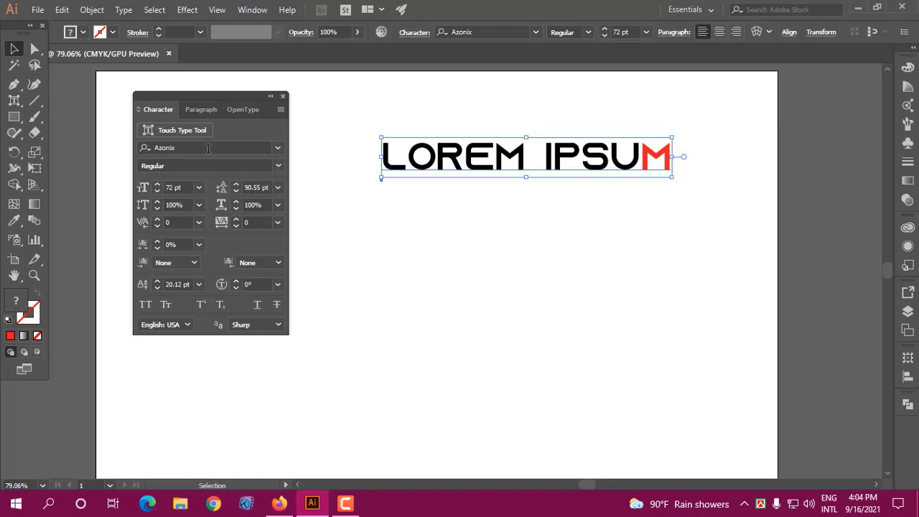
Step: Search the font families for "Goth" and set the text to Gotham Bold
{"action": "left_click", "coordinate": [199, 147]}
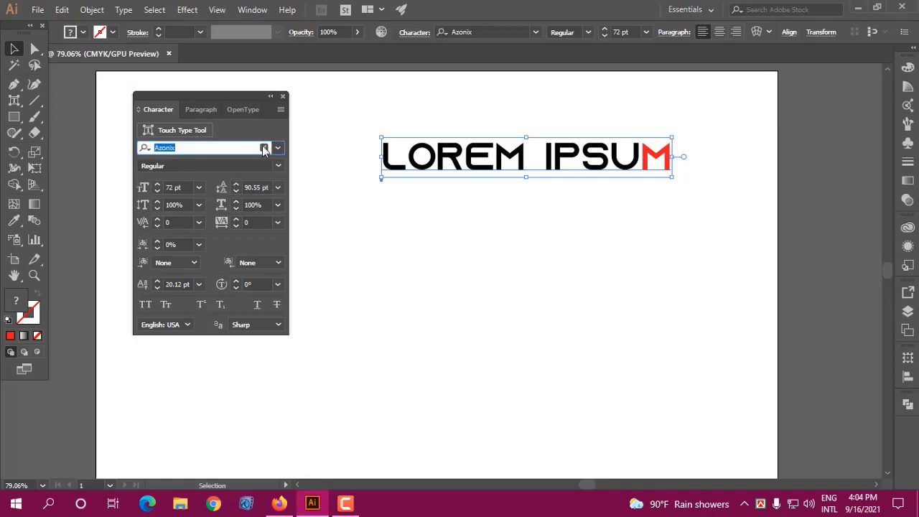
{"action": "left_click", "coordinate": [278, 147]}
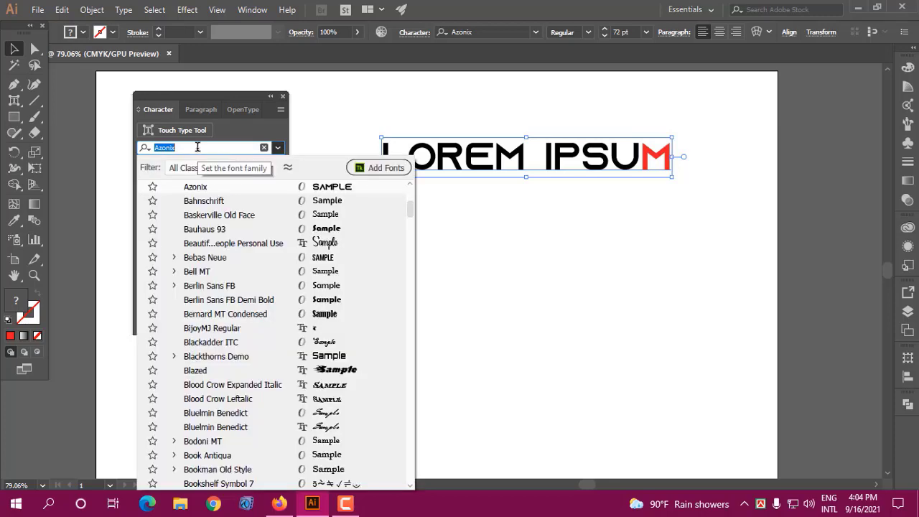
{"action": "type", "text": "Goth"}
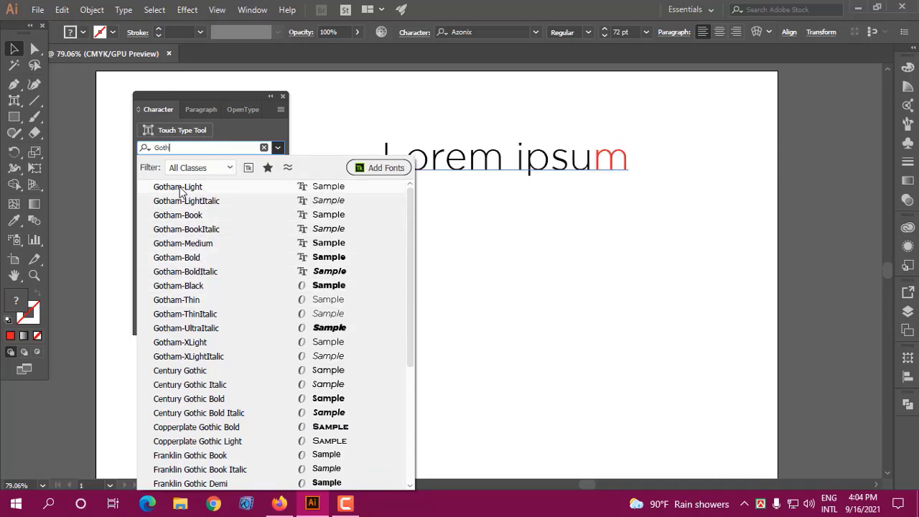
{"action": "left_click", "coordinate": [193, 260]}
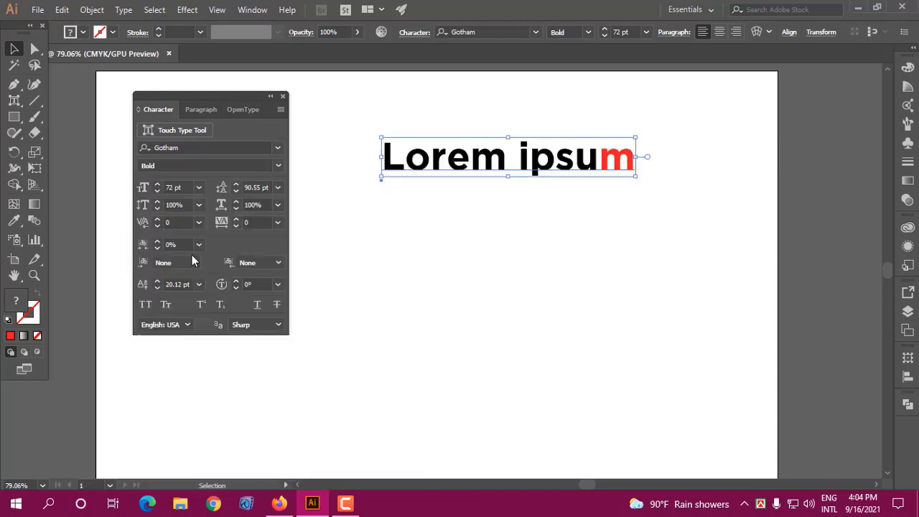
Step: Try the Medium, Light and Bold Italic styles of Gotham on the text, and return it to Bold
{"action": "left_click", "coordinate": [278, 166]}
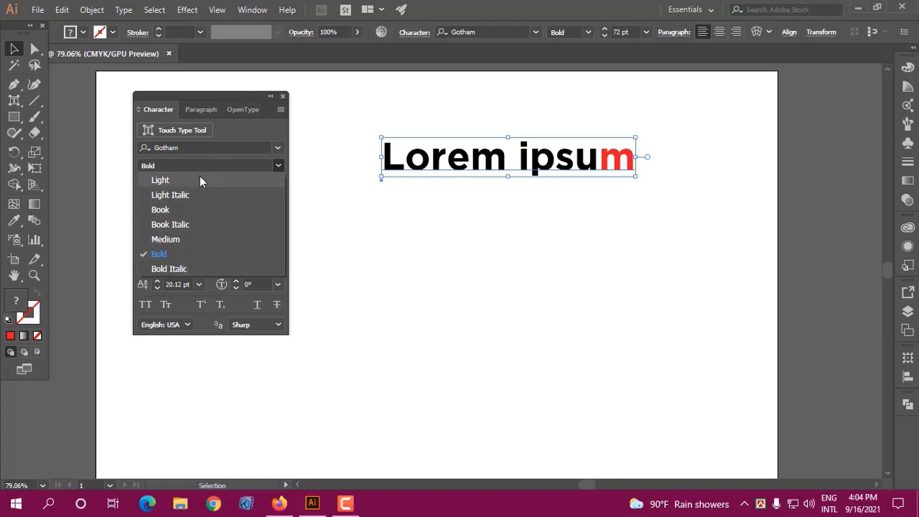
{"action": "left_click", "coordinate": [165, 239]}
{"action": "left_click", "coordinate": [278, 165]}
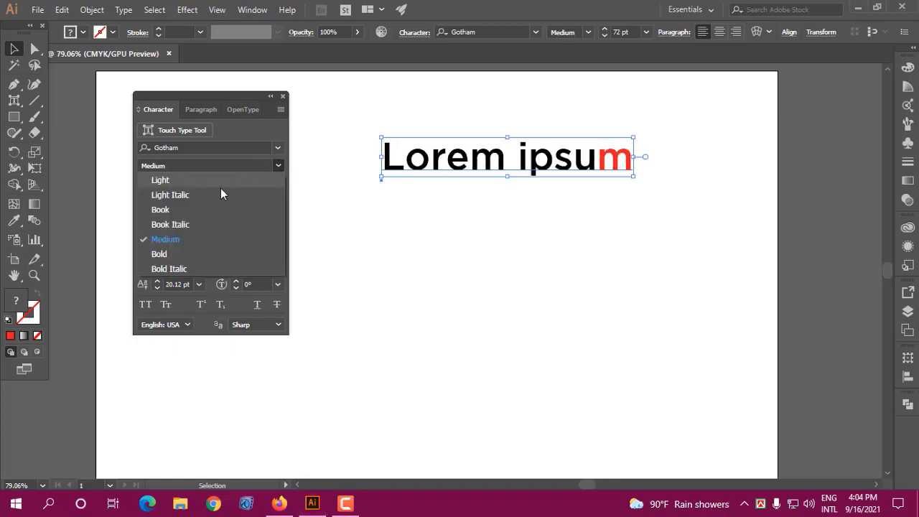
{"action": "left_click", "coordinate": [180, 180]}
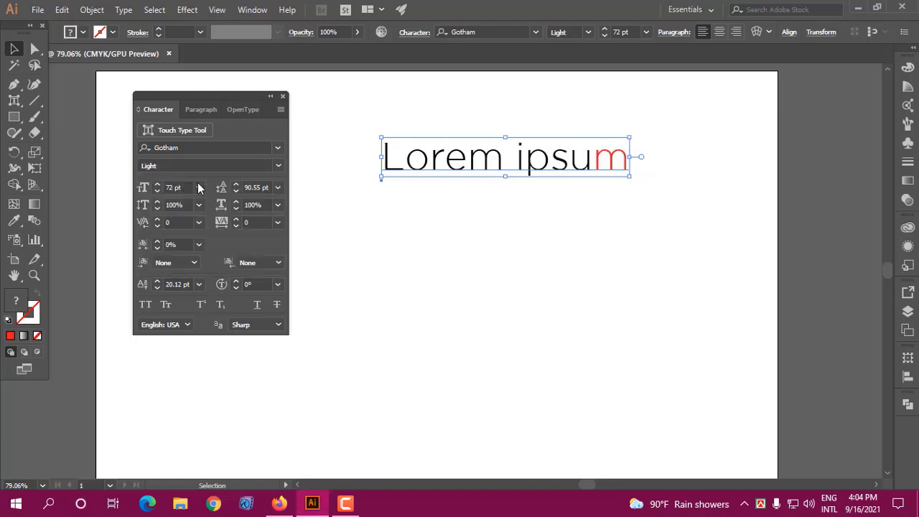
{"action": "left_click", "coordinate": [278, 166]}
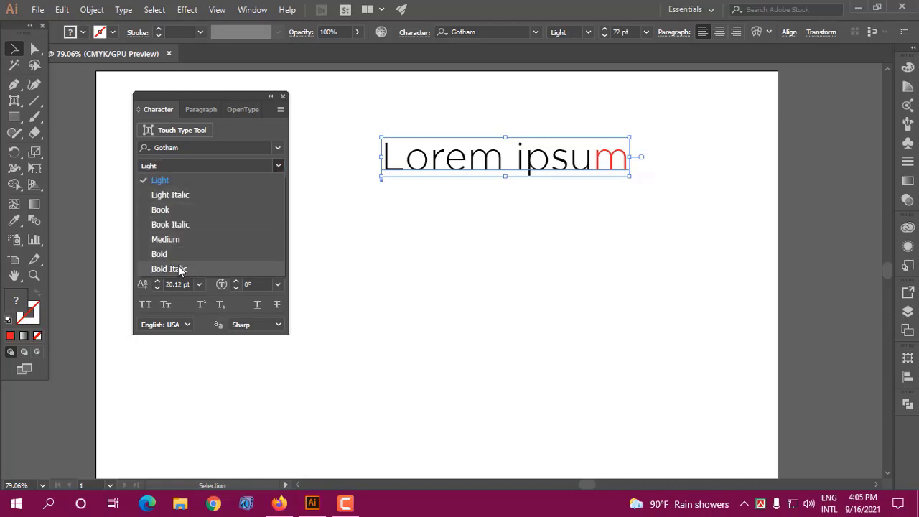
{"action": "left_click", "coordinate": [179, 269]}
{"action": "left_click", "coordinate": [278, 167]}
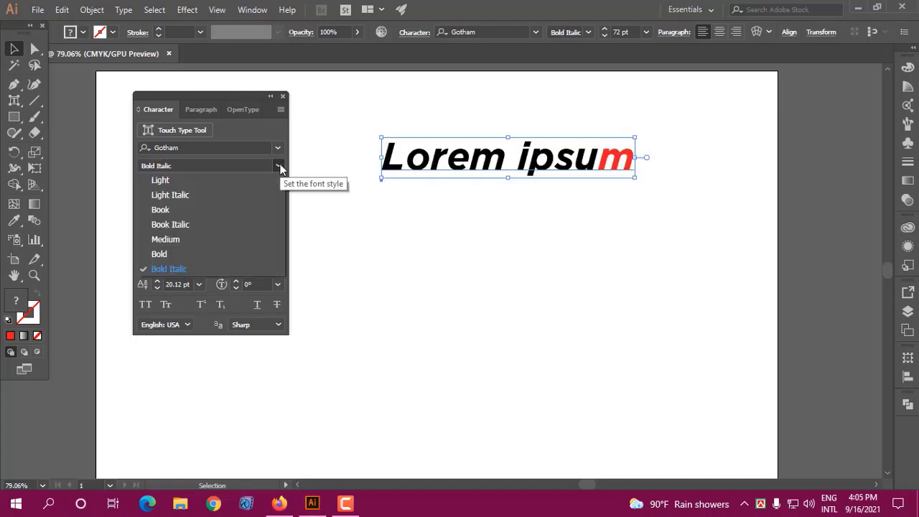
{"action": "left_click", "coordinate": [176, 255]}
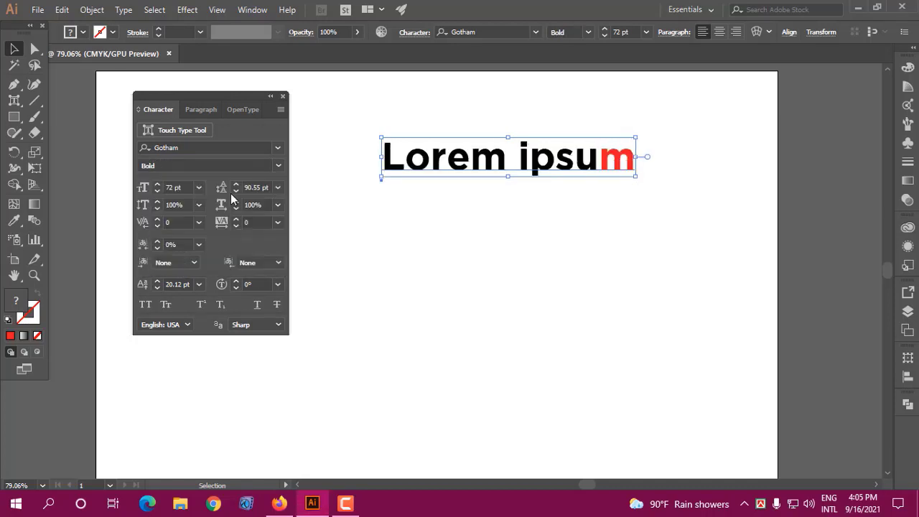
{"action": "left_click", "coordinate": [189, 147]}
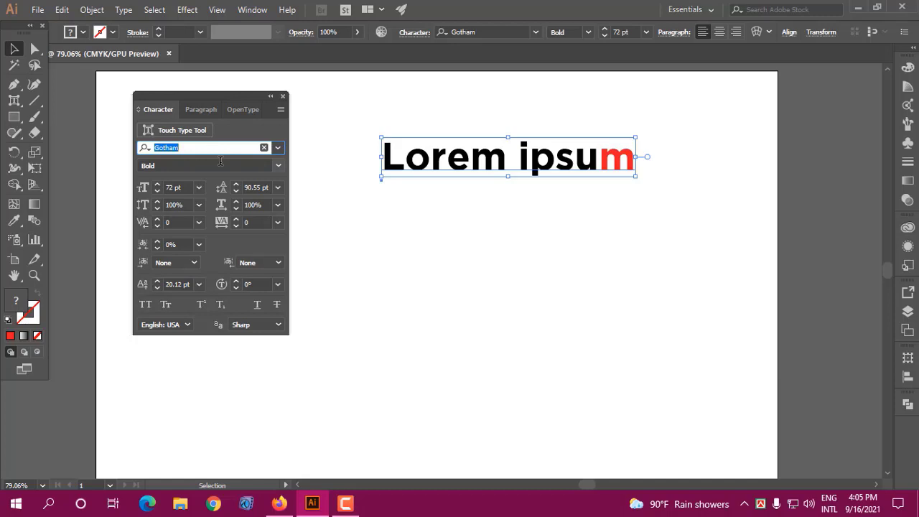
{"action": "left_click", "coordinate": [216, 164]}
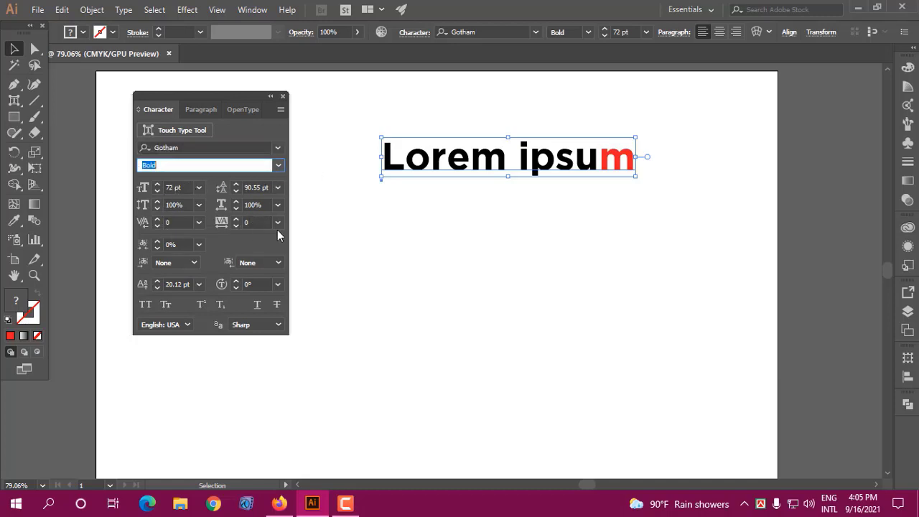
{"action": "key", "text": "Escape"}
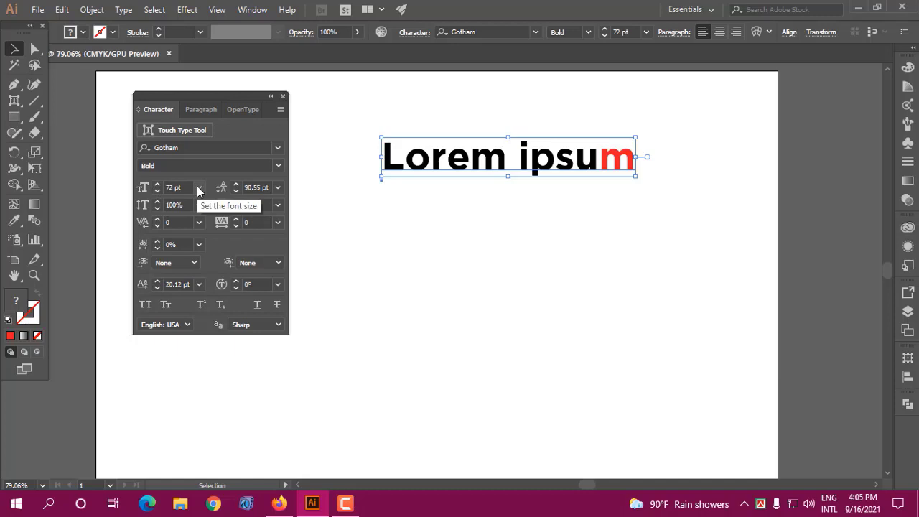
Step: Compare the preset sizes in the Type commands with those in the Character settings, keeping the text at 72 pt
{"action": "left_click", "coordinate": [123, 10]}
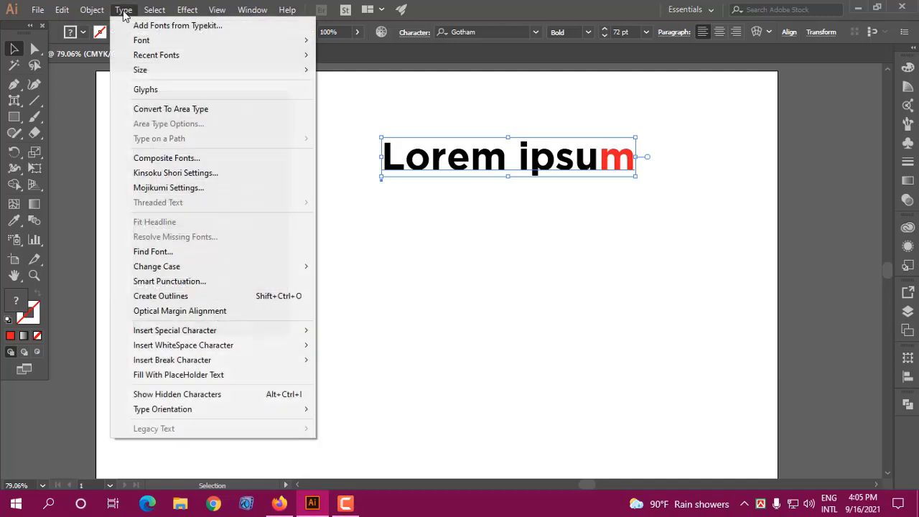
{"action": "mouse_move", "coordinate": [137, 70]}
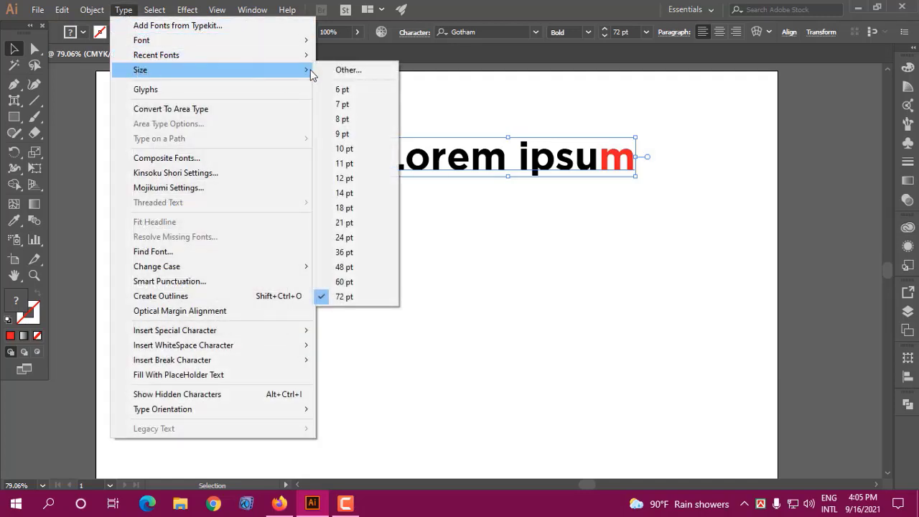
{"action": "left_click", "coordinate": [123, 10]}
{"action": "left_click", "coordinate": [198, 187]}
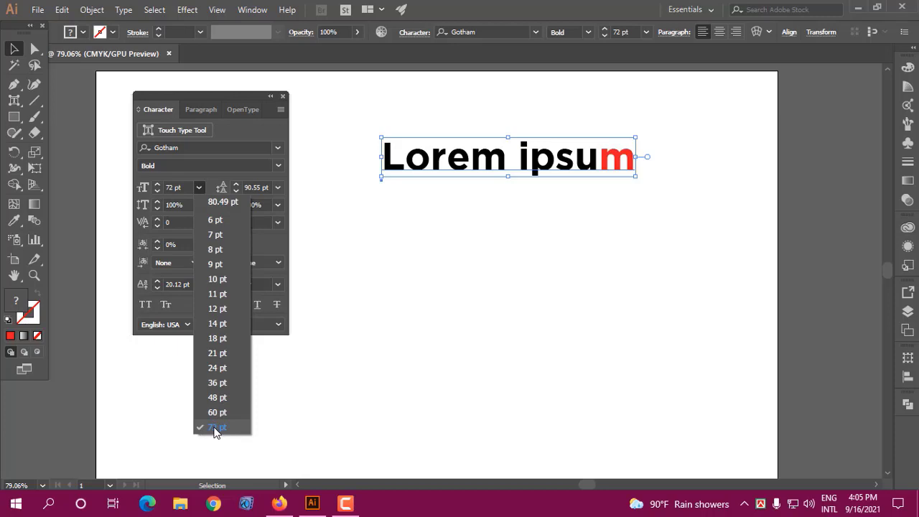
{"action": "left_click", "coordinate": [216, 428]}
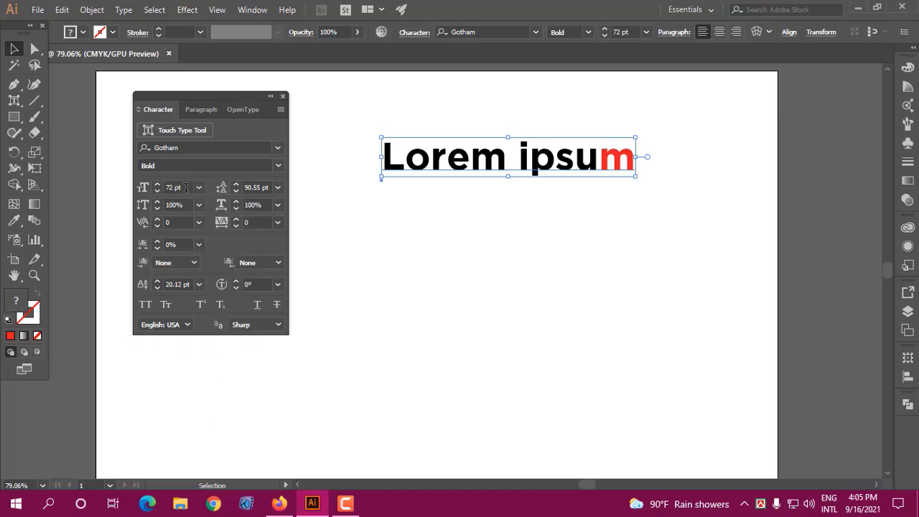
Step: Increase the font size of the Lorem ipsum text in small increments to 124 pt
{"action": "left_click", "coordinate": [185, 187]}
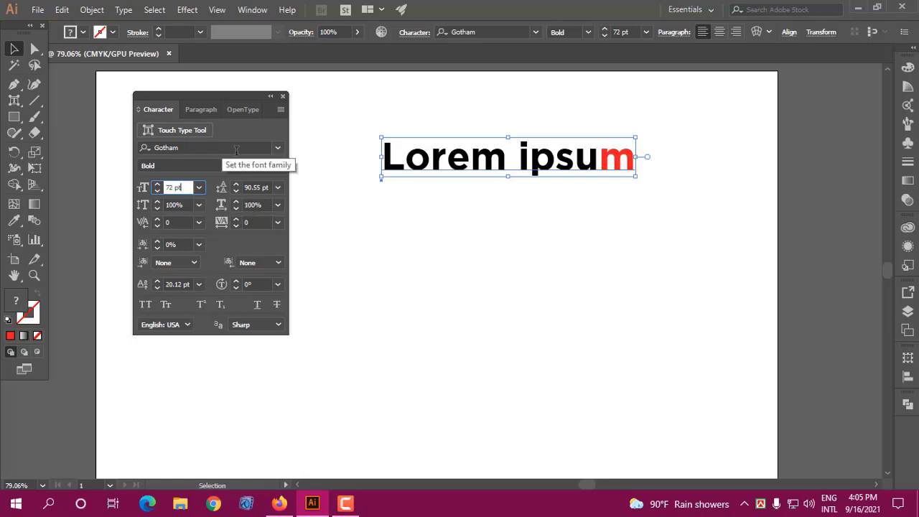
{"action": "key", "text": "Up"}
{"action": "key", "text": "Up"}
{"action": "key", "text": "Up"}
{"action": "key", "text": "Up"}
{"action": "key", "text": "Up"}
{"action": "key", "text": "Up"}
{"action": "key", "text": "Up"}
{"action": "key", "text": "Up"}
{"action": "key", "text": "Up"}
{"action": "key", "text": "Up"}
{"action": "key", "text": "Up"}
{"action": "key", "text": "Up"}
{"action": "key", "text": "Up"}
{"action": "key", "text": "Up"}
{"action": "key", "text": "Up"}
{"action": "key", "text": "Up"}
{"action": "key", "text": "Up"}
{"action": "key", "text": "Up"}
{"action": "key", "text": "Up"}
{"action": "key", "text": "Up"}
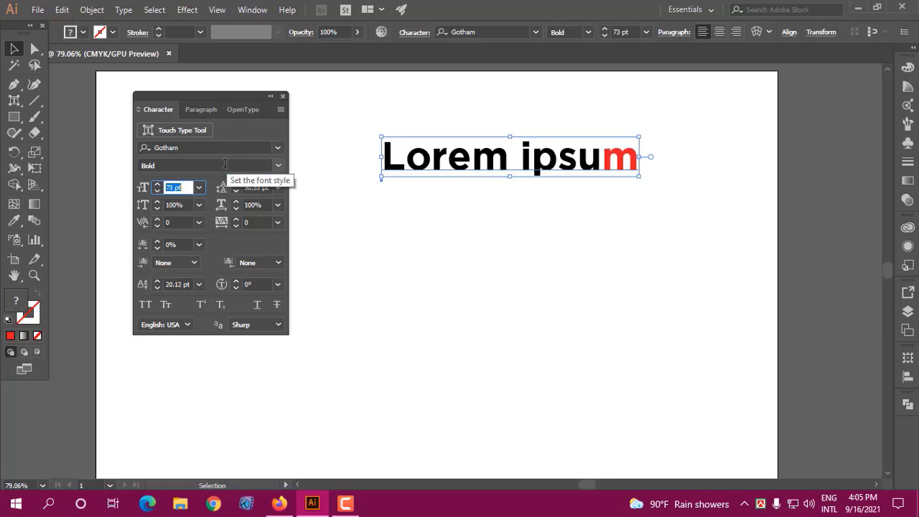
{"action": "key", "text": "Up"}
{"action": "key", "text": "Up"}
{"action": "key", "text": "Up"}
{"action": "key", "text": "Up"}
{"action": "key", "text": "Up"}
{"action": "key", "text": "Up"}
{"action": "key", "text": "Up"}
{"action": "key", "text": "Up"}
{"action": "key", "text": "Up"}
{"action": "key", "text": "Up"}
{"action": "key", "text": "Up"}
{"action": "key", "text": "Up"}
{"action": "key", "text": "Up"}
{"action": "key", "text": "Up"}
{"action": "key", "text": "Up"}
{"action": "key", "text": "Up"}
{"action": "key", "text": "Up"}
{"action": "key", "text": "Up"}
{"action": "key", "text": "Up"}
{"action": "key", "text": "Up"}
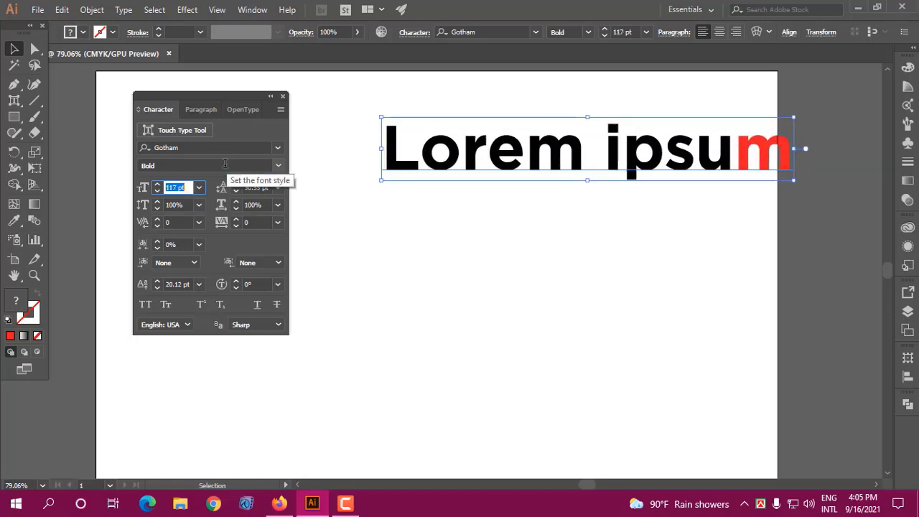
{"action": "key", "text": "Up"}
{"action": "key", "text": "Up"}
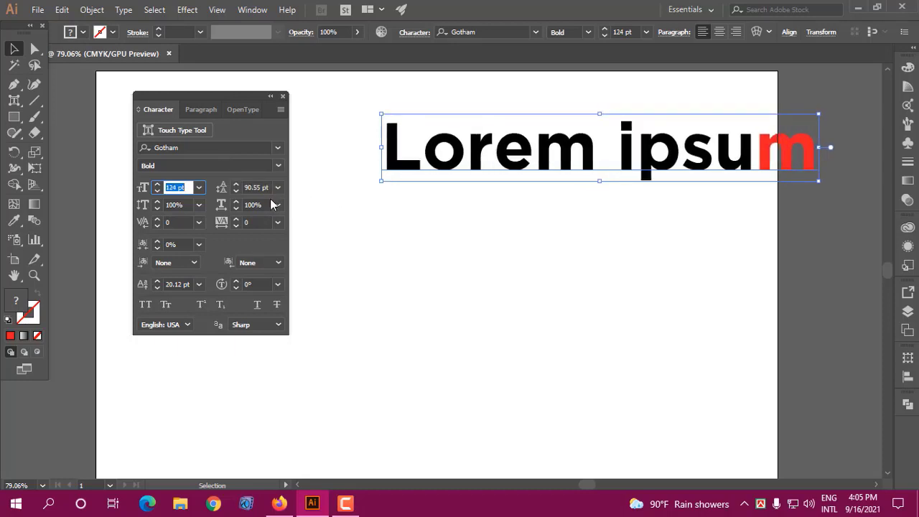
Step: Decrease the font size of the Lorem ipsum text in small increments to 94 pt
{"action": "key", "text": "Down"}
{"action": "key", "text": "Down"}
{"action": "key", "text": "Down"}
{"action": "key", "text": "Down"}
{"action": "key", "text": "Down"}
{"action": "key", "text": "Down"}
{"action": "key", "text": "Down"}
{"action": "key", "text": "Down"}
{"action": "key", "text": "Down"}
{"action": "key", "text": "Down"}
{"action": "key", "text": "Down"}
{"action": "key", "text": "Down"}
{"action": "key", "text": "Down"}
{"action": "key", "text": "Down"}
{"action": "key", "text": "Down"}
{"action": "key", "text": "Down"}
{"action": "key", "text": "Down"}
{"action": "key", "text": "Down"}
{"action": "key", "text": "Down"}
{"action": "key", "text": "Down"}
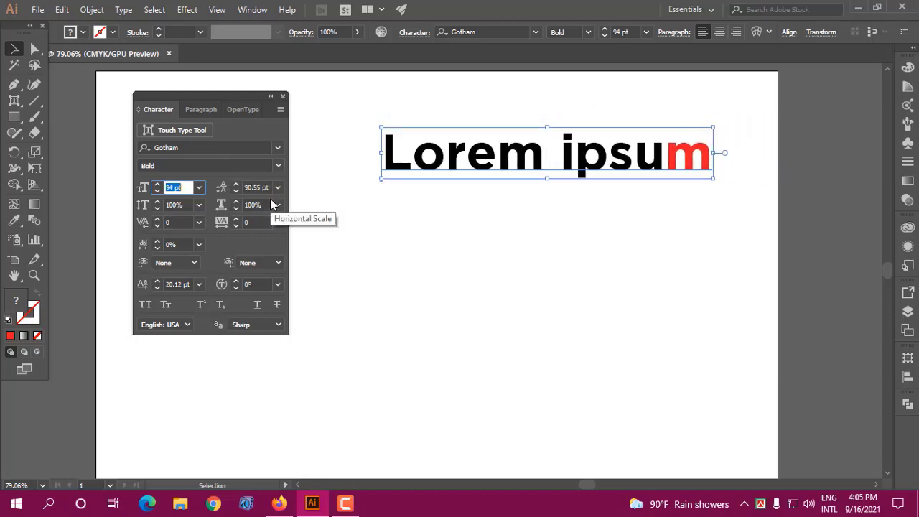
{"action": "left_click", "coordinate": [199, 205]}
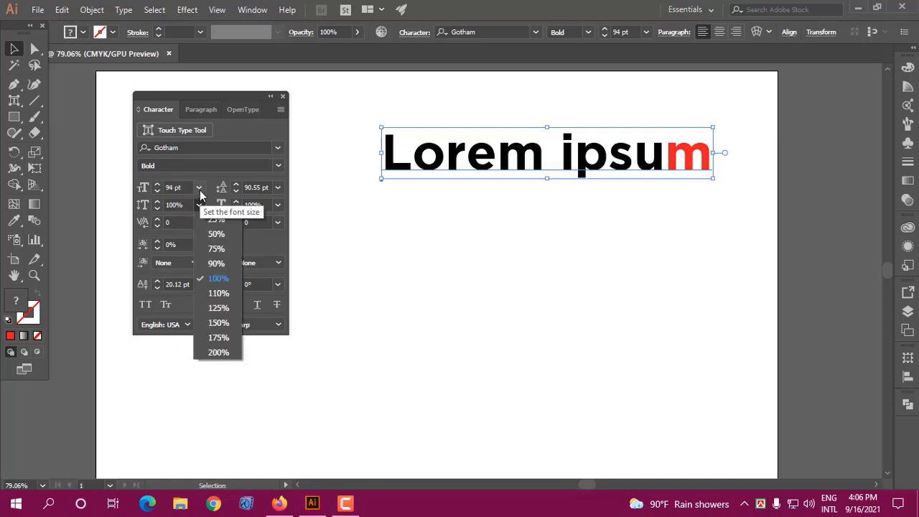
{"action": "left_click", "coordinate": [199, 188]}
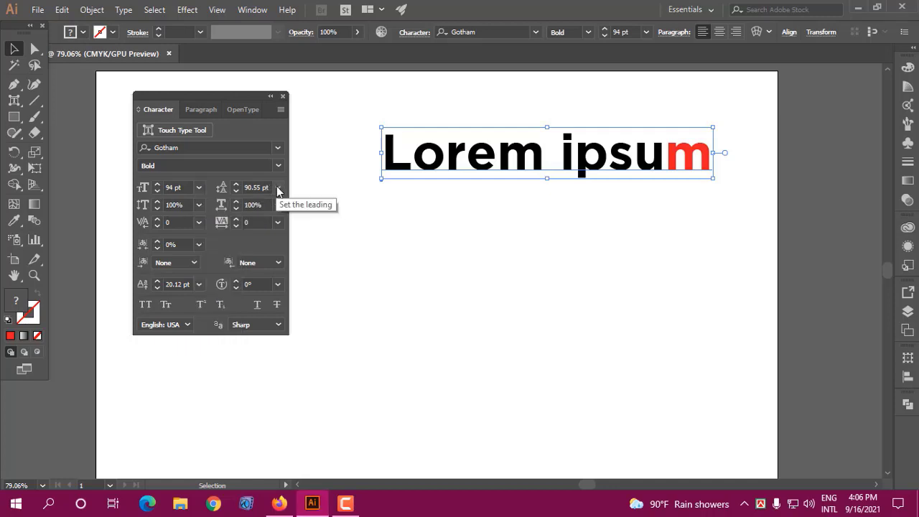
{"action": "left_click", "coordinate": [279, 188]}
{"action": "left_click", "coordinate": [279, 188]}
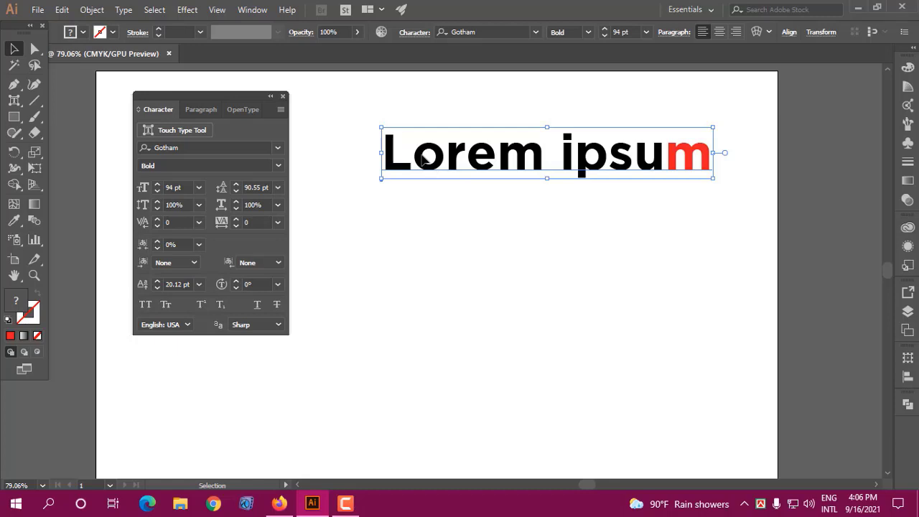
Step: Delete the Lorem ipsum text and set the font size for new text to 24 pt
{"action": "key", "text": "Delete"}
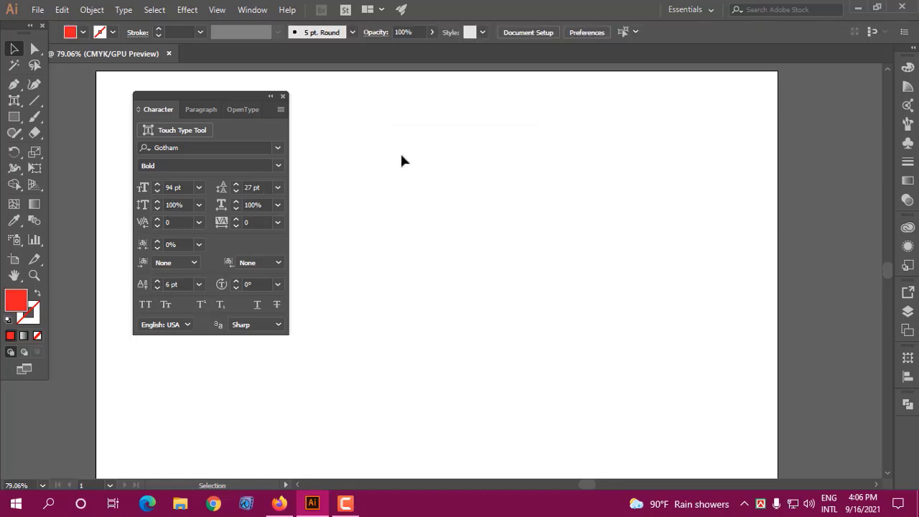
{"action": "left_click", "coordinate": [199, 187]}
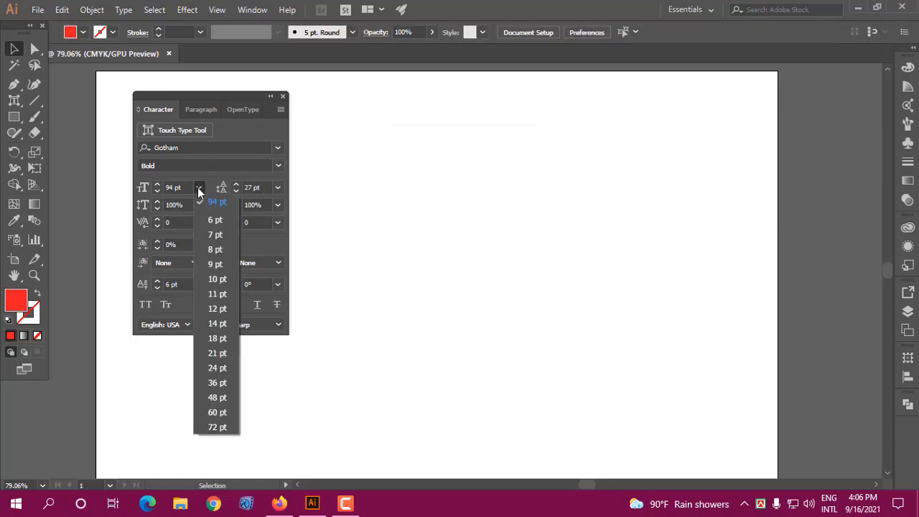
{"action": "left_click", "coordinate": [217, 369]}
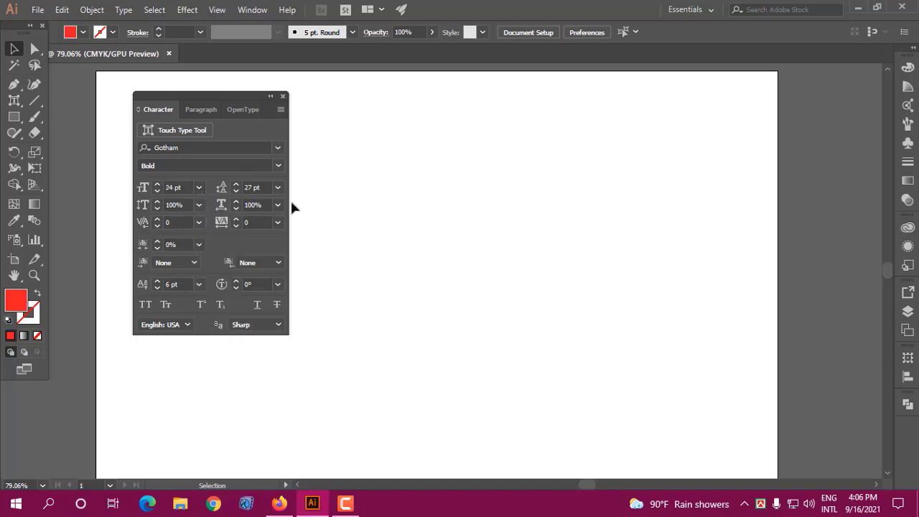
Step: Create a roughly square area text box with placeholder text on the artboard and shift it slightly to its final place
{"action": "left_click", "coordinate": [14, 99]}
{"action": "left_click", "coordinate": [84, 101]}
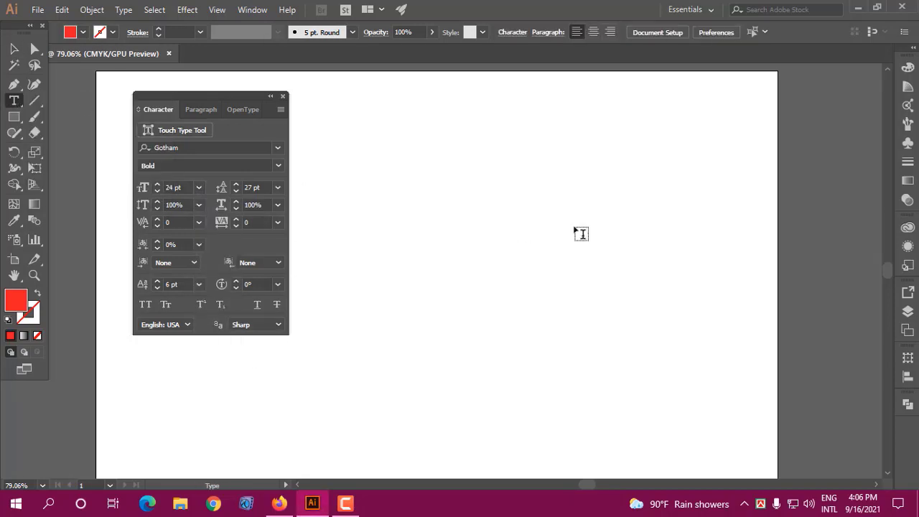
{"action": "left_click_drag", "start_coordinate": [378, 119], "coordinate": [639, 374]}
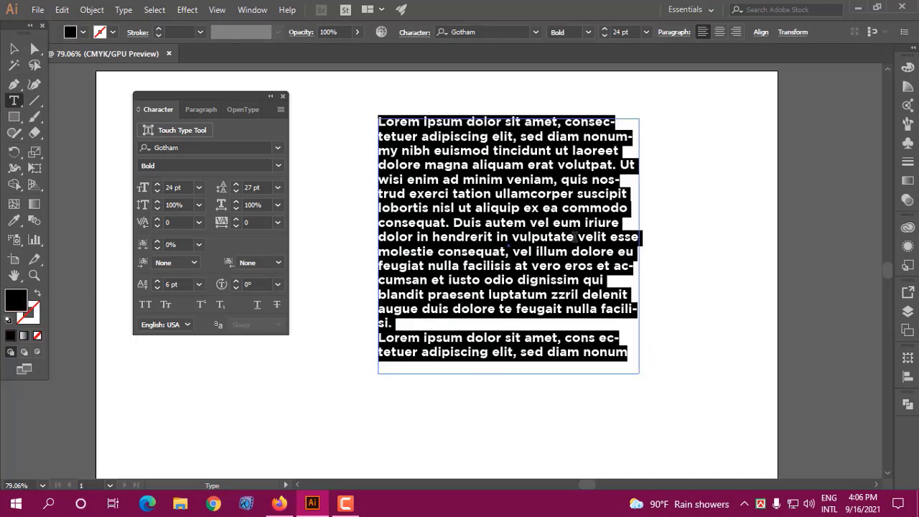
{"action": "left_click", "coordinate": [14, 49]}
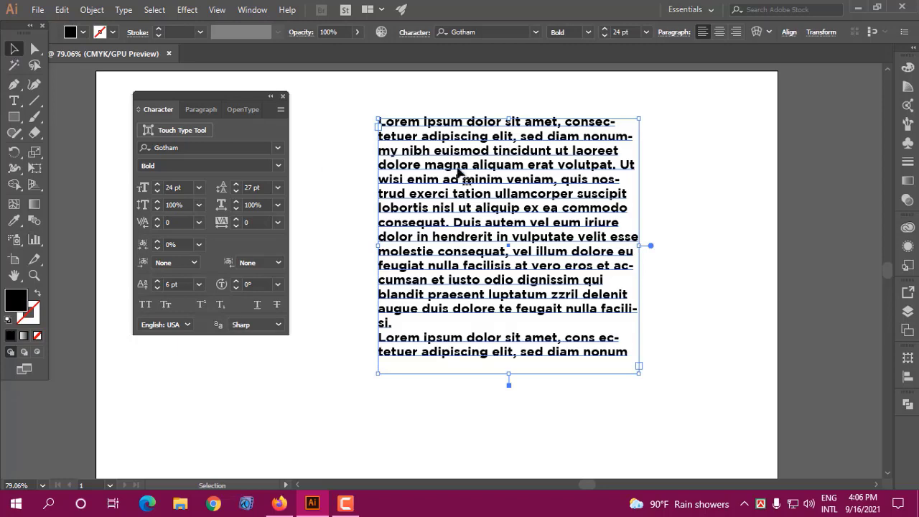
{"action": "left_click_drag", "start_coordinate": [458, 172], "coordinate": [478, 191]}
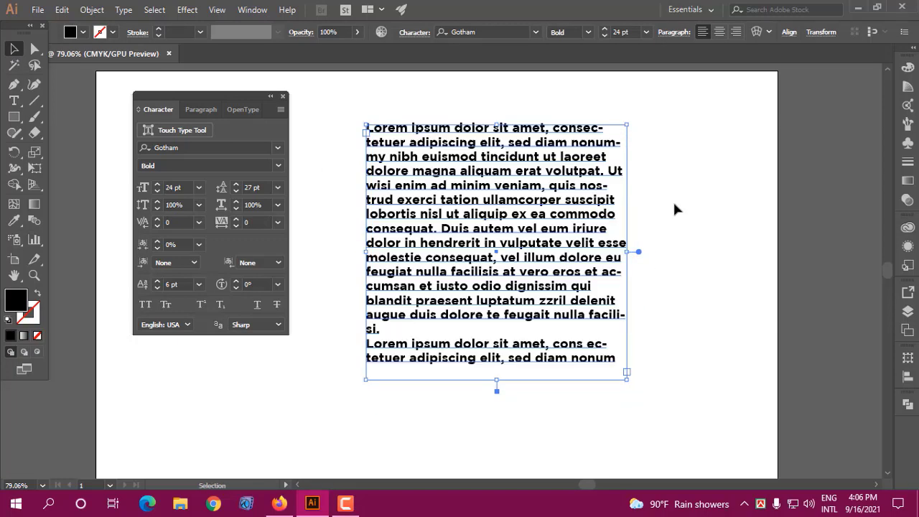
Step: Increase the leading of the placeholder paragraph in small increments to 51 pt
{"action": "left_click", "coordinate": [266, 187]}
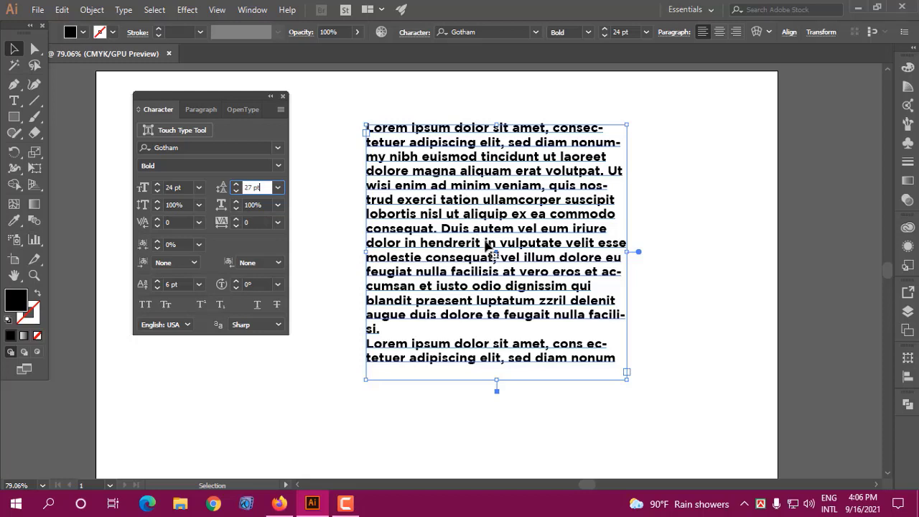
{"action": "left_click", "coordinate": [280, 187]}
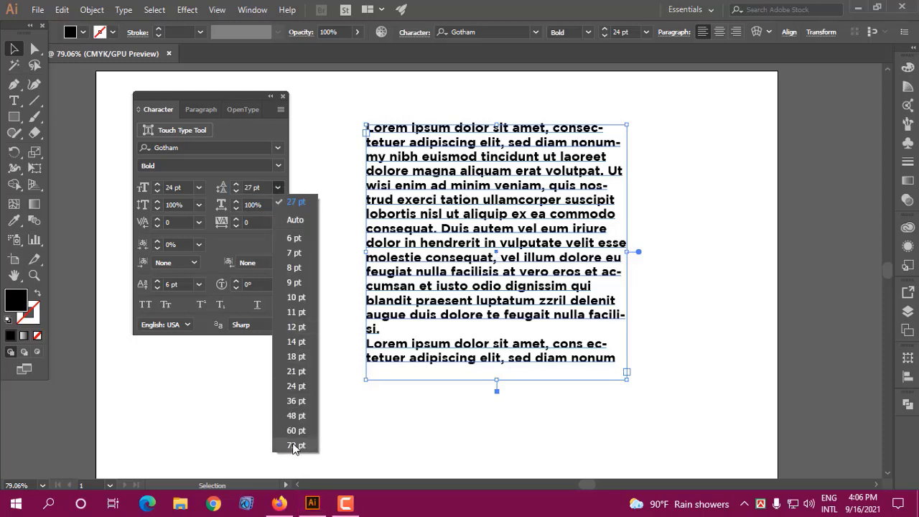
{"action": "left_click", "coordinate": [260, 185]}
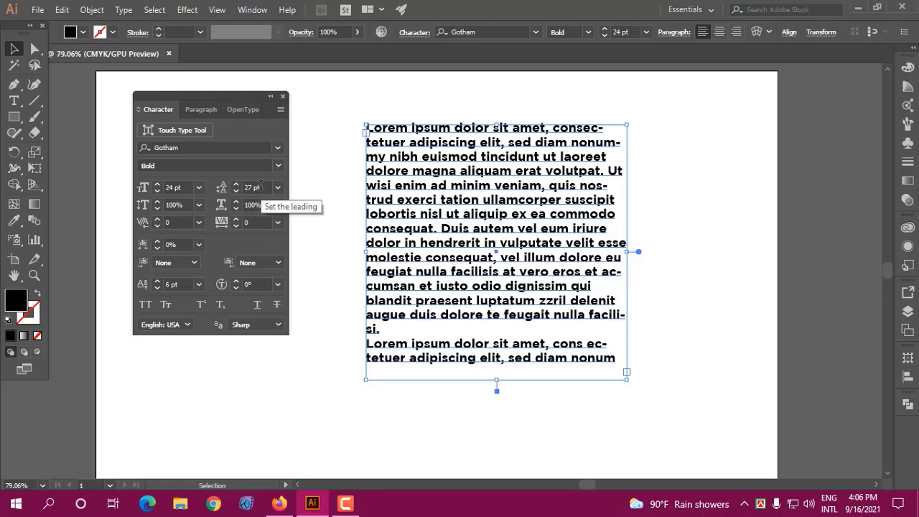
{"action": "left_click", "coordinate": [263, 186]}
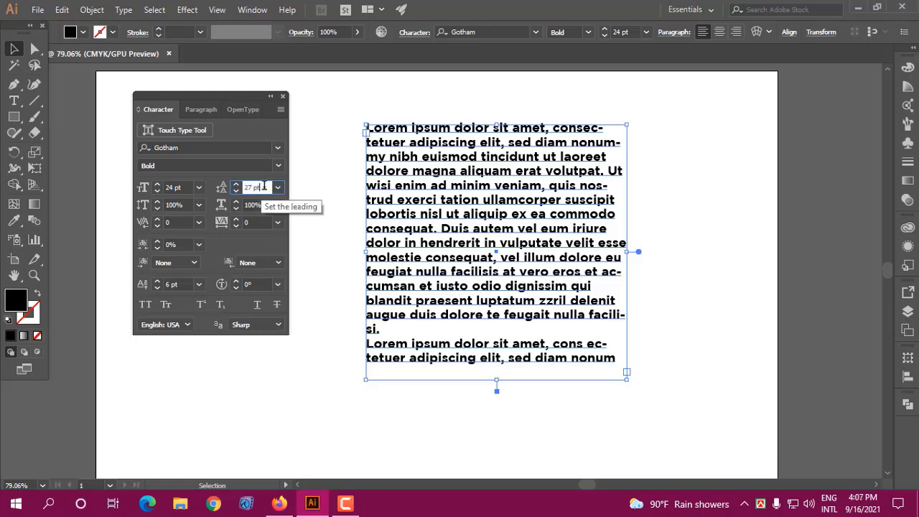
{"action": "key", "text": "Up"}
{"action": "key", "text": "Up"}
{"action": "key", "text": "Up"}
{"action": "key", "text": "Up"}
{"action": "key", "text": "Up"}
{"action": "key", "text": "Up"}
{"action": "key", "text": "Up"}
{"action": "key", "text": "Up"}
{"action": "key", "text": "Up"}
{"action": "key", "text": "Up"}
{"action": "key", "text": "Up"}
{"action": "key", "text": "Up"}
{"action": "key", "text": "Up"}
{"action": "key", "text": "Up"}
{"action": "key", "text": "Up"}
{"action": "key", "text": "Up"}
{"action": "key", "text": "Up"}
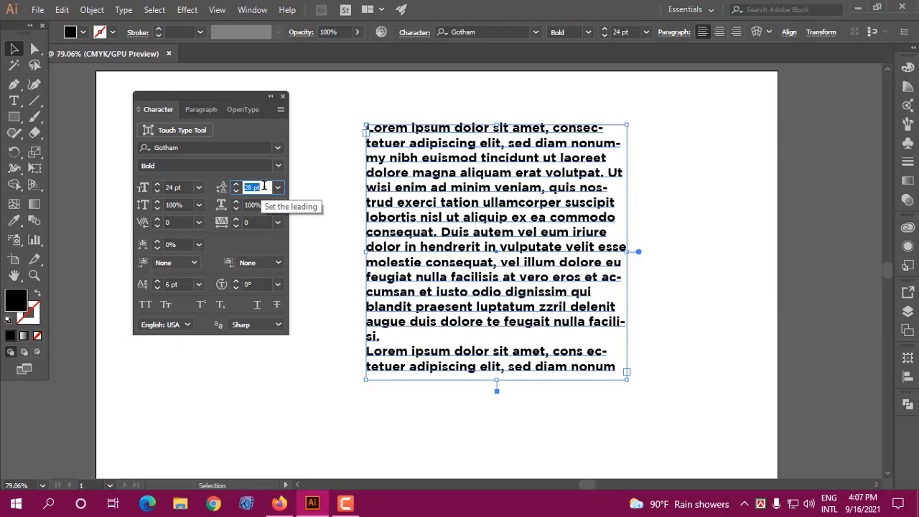
{"action": "key", "text": "Up"}
{"action": "key", "text": "Up"}
{"action": "key", "text": "Up"}
{"action": "key", "text": "Up"}
{"action": "key", "text": "Up"}
{"action": "key", "text": "Up"}
{"action": "key", "text": "Up"}
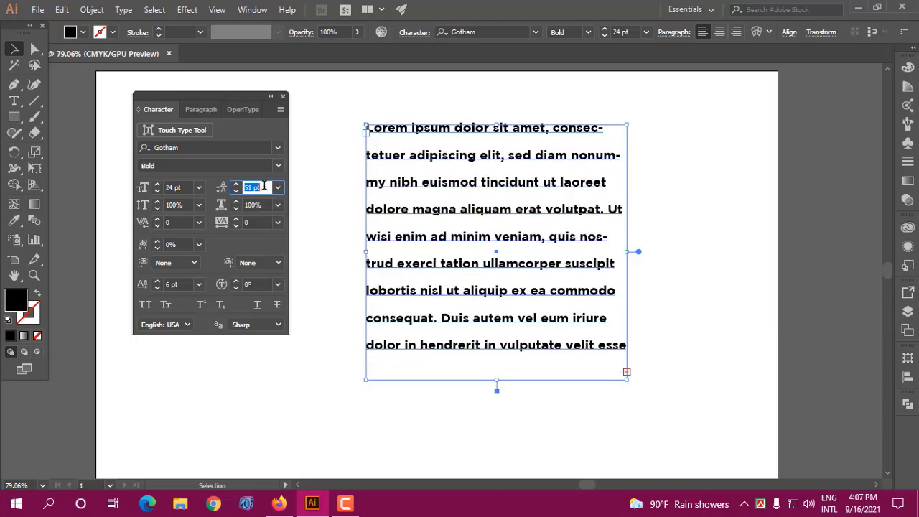
Step: Tighten the paragraph's leading to 25 pt, and return it to 27 pt
{"action": "key", "text": "Down"}
{"action": "key", "text": "Down"}
{"action": "key", "text": "Down"}
{"action": "key", "text": "Down"}
{"action": "key", "text": "Down"}
{"action": "key", "text": "Down"}
{"action": "key", "text": "Down"}
{"action": "key", "text": "Down"}
{"action": "key", "text": "Down"}
{"action": "key", "text": "Down"}
{"action": "key", "text": "Down"}
{"action": "key", "text": "Down"}
{"action": "key", "text": "Down"}
{"action": "key", "text": "Down"}
{"action": "key", "text": "Down"}
{"action": "key", "text": "Down"}
{"action": "key", "text": "Down"}
{"action": "key", "text": "Down"}
{"action": "key", "text": "Down"}
{"action": "key", "text": "Down"}
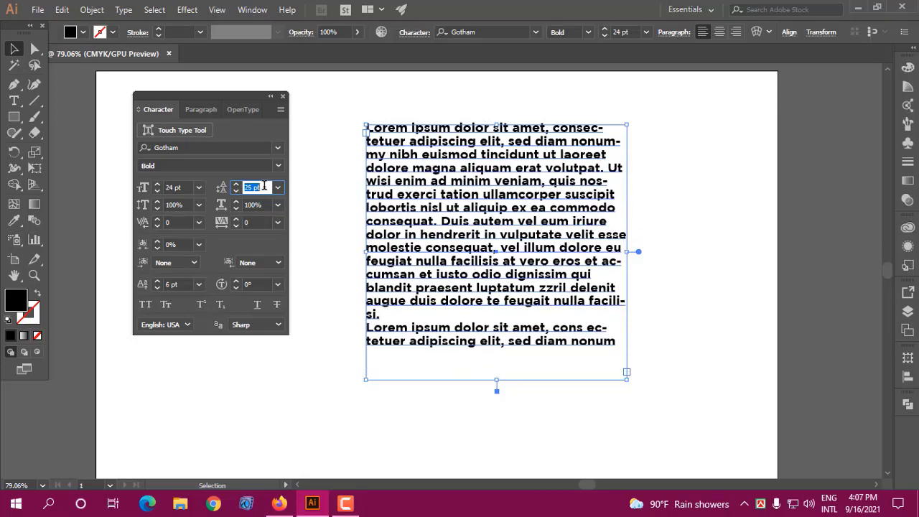
{"action": "key", "text": "Up"}
{"action": "key", "text": "Up"}
{"action": "key", "text": "Up"}
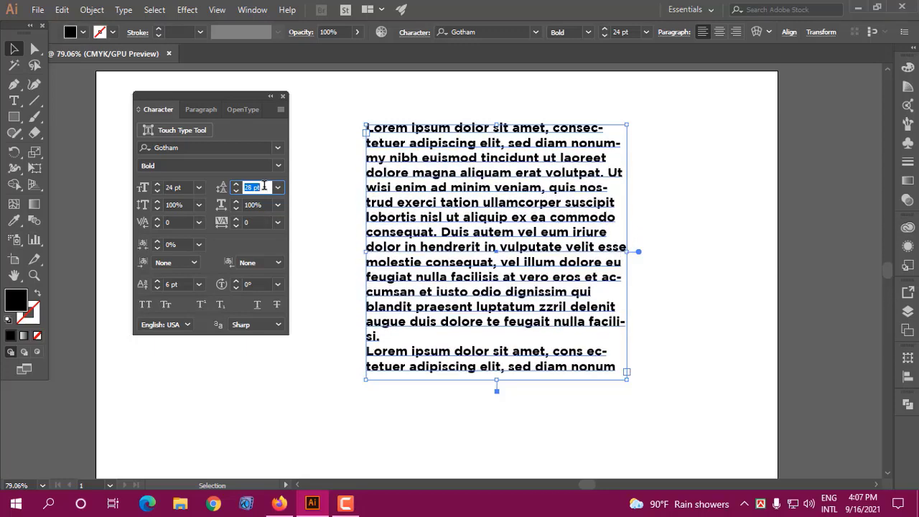
{"action": "key", "text": "Down"}
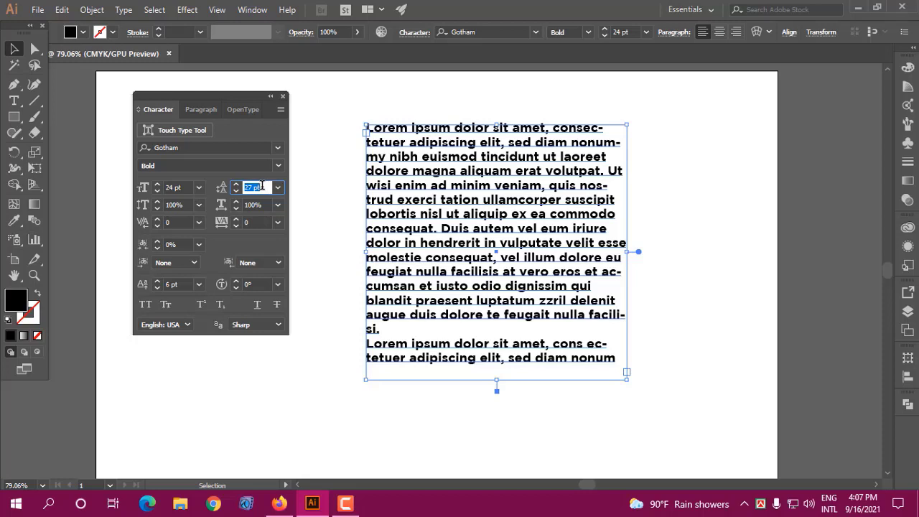
Step: Compare the font size with the leading of the paragraph
{"action": "left_click", "coordinate": [176, 188]}
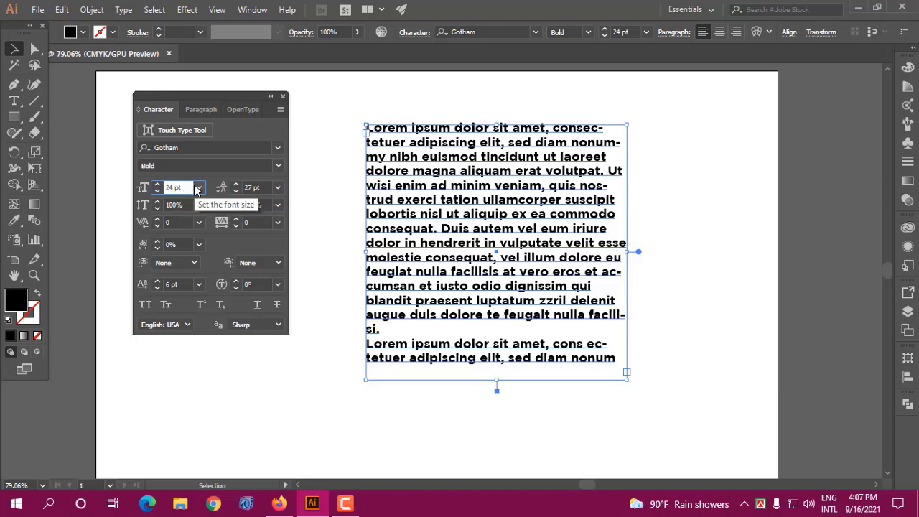
{"action": "left_click", "coordinate": [263, 187]}
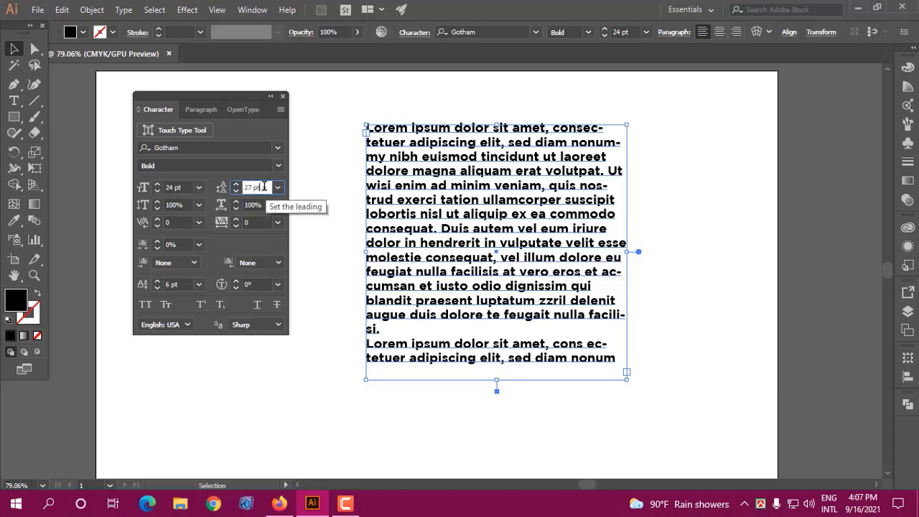
{"action": "left_click", "coordinate": [177, 187]}
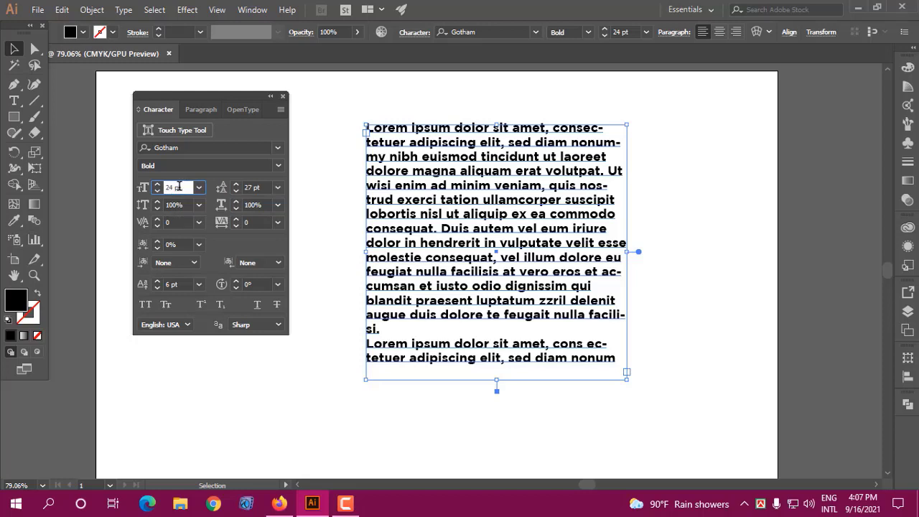
{"action": "left_click", "coordinate": [244, 187]}
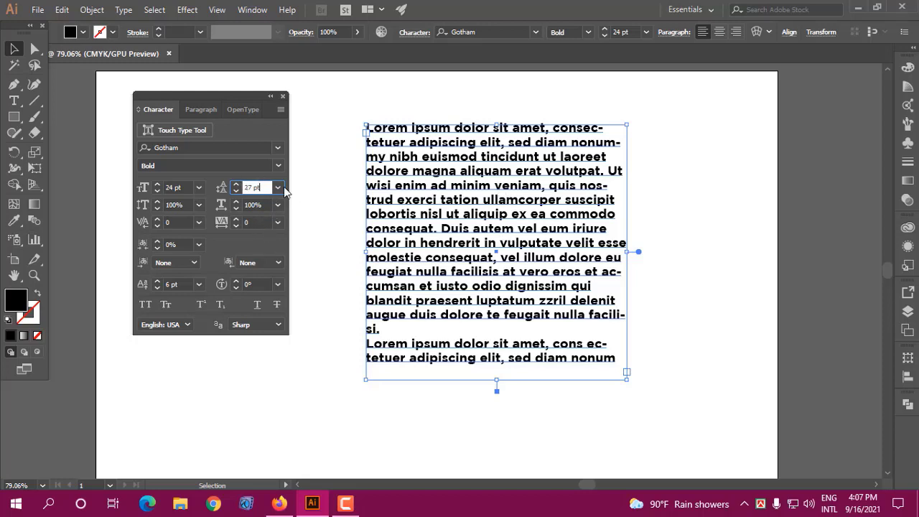
Step: Stretch the paragraph's vertical scale to 145%, and restore it to 100%
{"action": "left_click", "coordinate": [199, 206]}
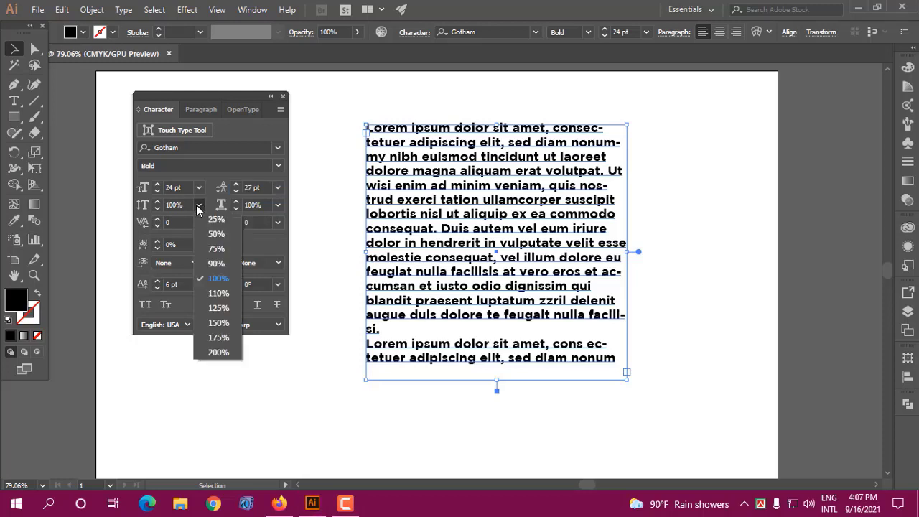
{"action": "left_click", "coordinate": [198, 205]}
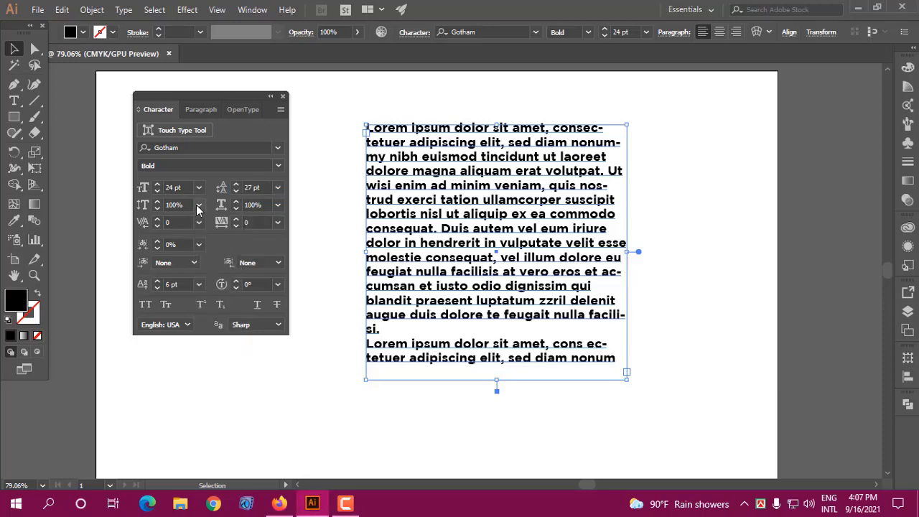
{"action": "left_click", "coordinate": [197, 205]}
{"action": "left_click", "coordinate": [198, 204]}
{"action": "left_click", "coordinate": [199, 207]}
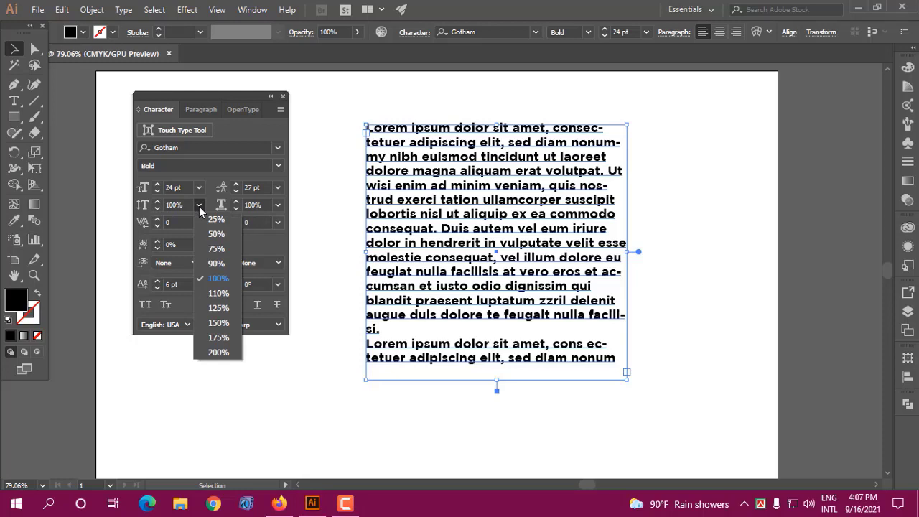
{"action": "left_click", "coordinate": [199, 204]}
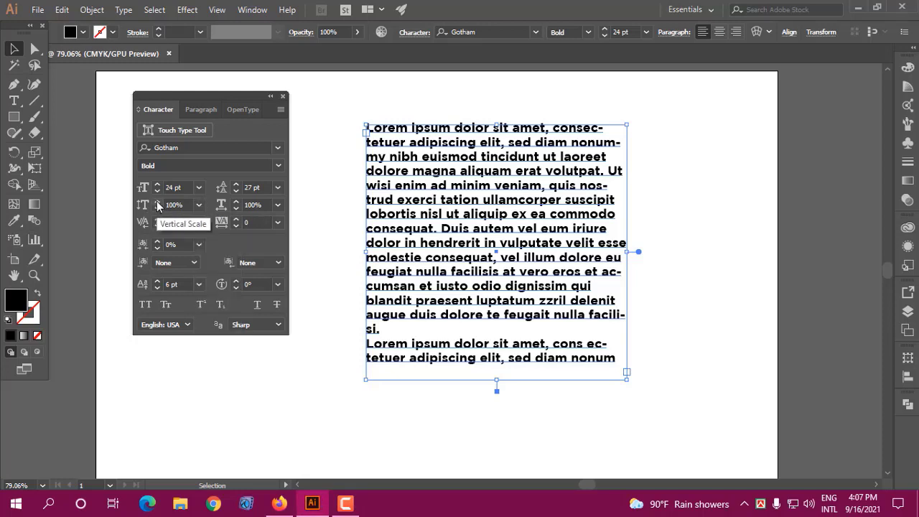
{"action": "left_click", "coordinate": [159, 203]}
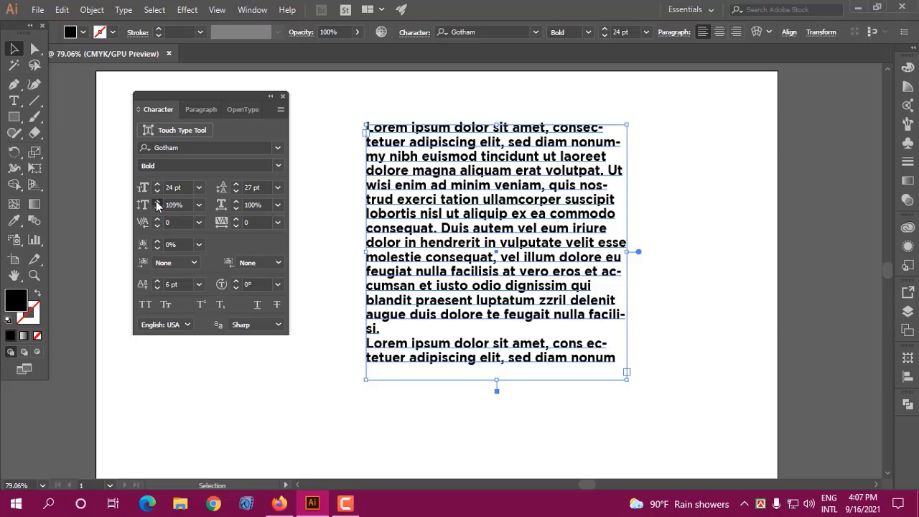
{"action": "left_click", "coordinate": [159, 204]}
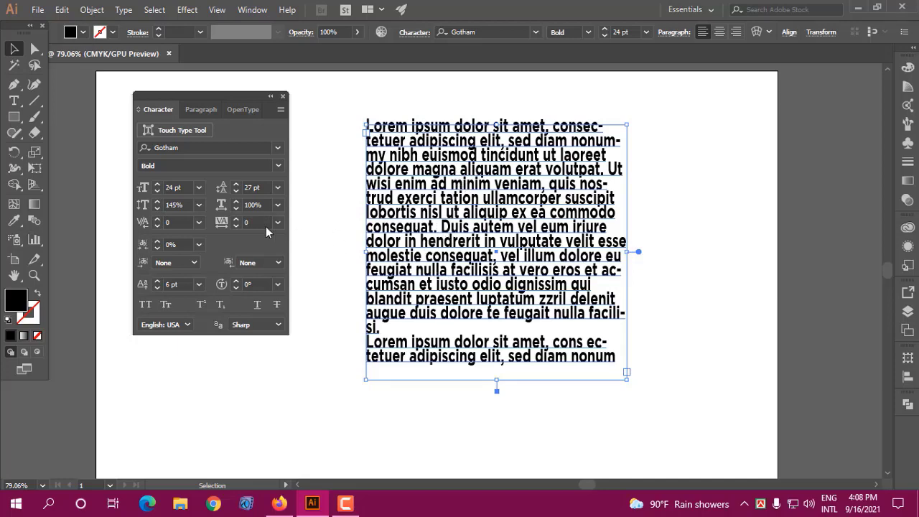
{"action": "left_click", "coordinate": [203, 207]}
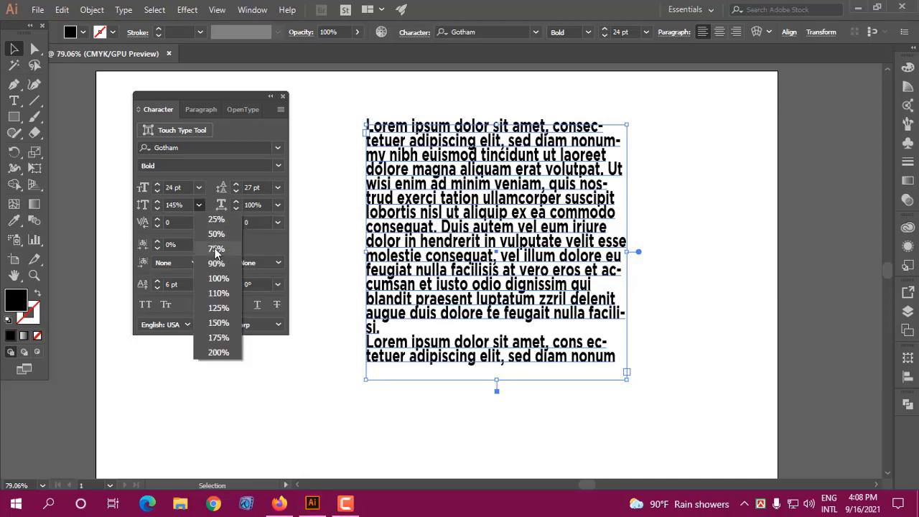
{"action": "left_click", "coordinate": [222, 282]}
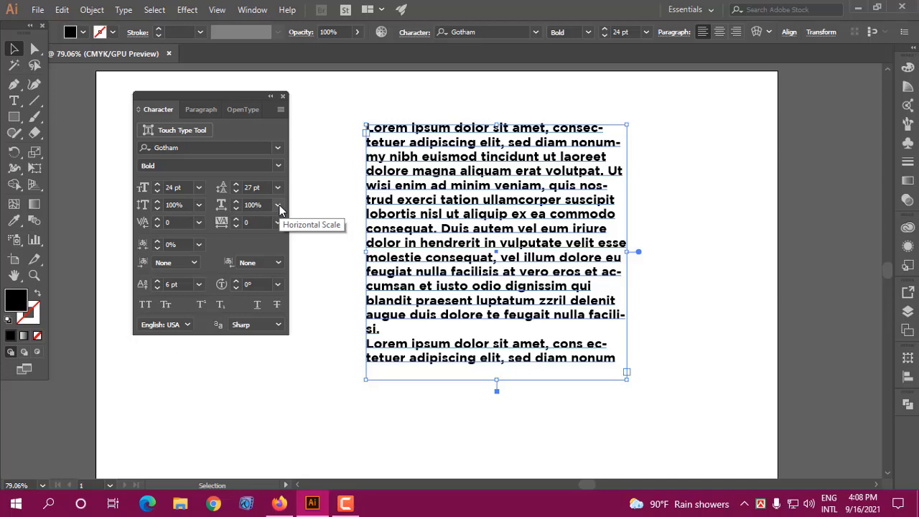
Step: Stretch the paragraph's horizontal scale to 133%, and restore it to 100%
{"action": "left_click", "coordinate": [237, 201]}
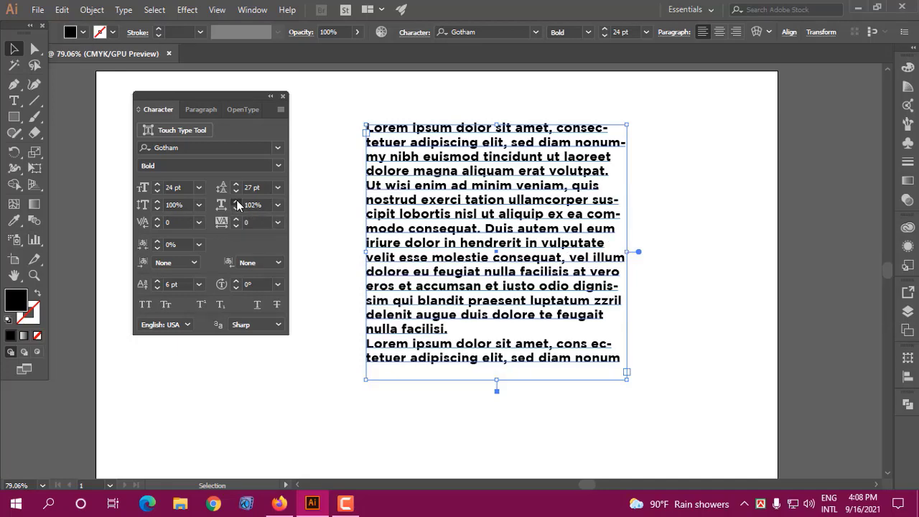
{"action": "left_click", "coordinate": [236, 202]}
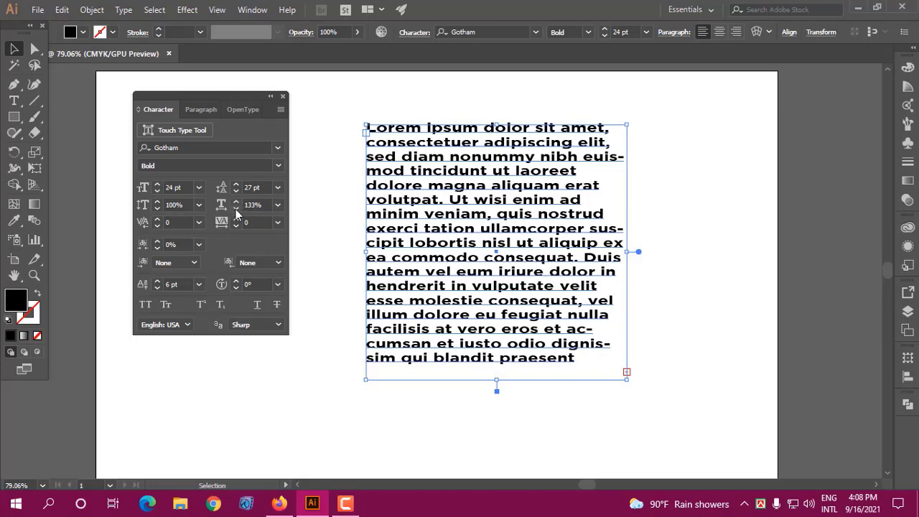
{"action": "left_click", "coordinate": [235, 208]}
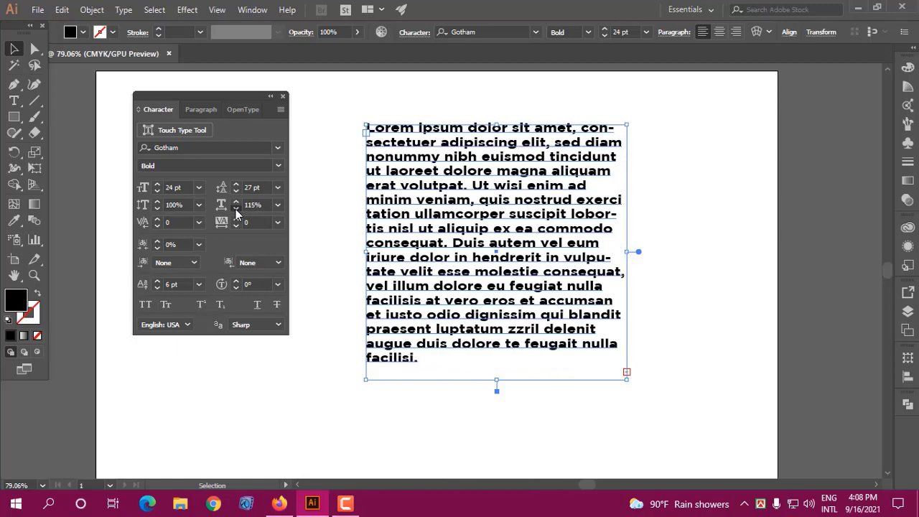
{"action": "left_click", "coordinate": [236, 208]}
{"action": "left_click", "coordinate": [277, 205]}
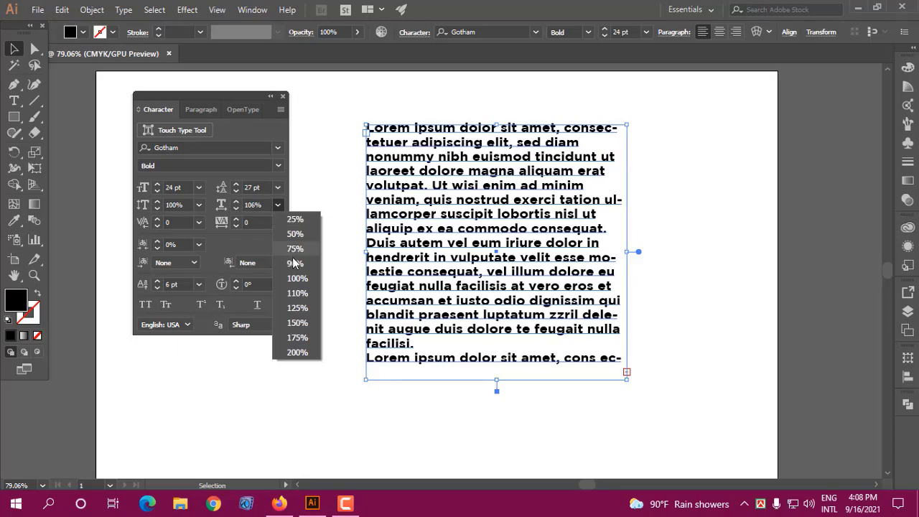
{"action": "left_click", "coordinate": [297, 279]}
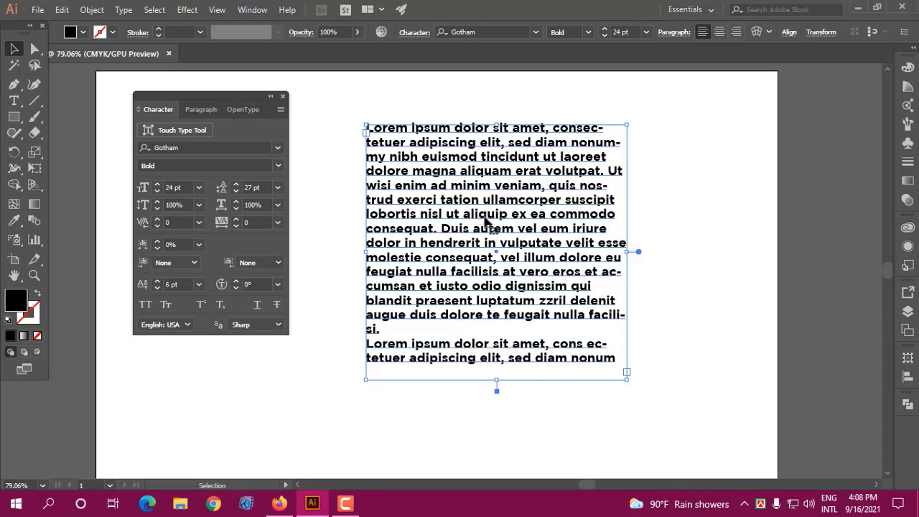
Step: Check the kerning presets for the placeholder paragraph, and increase its tracking to 31
{"action": "left_click", "coordinate": [199, 222]}
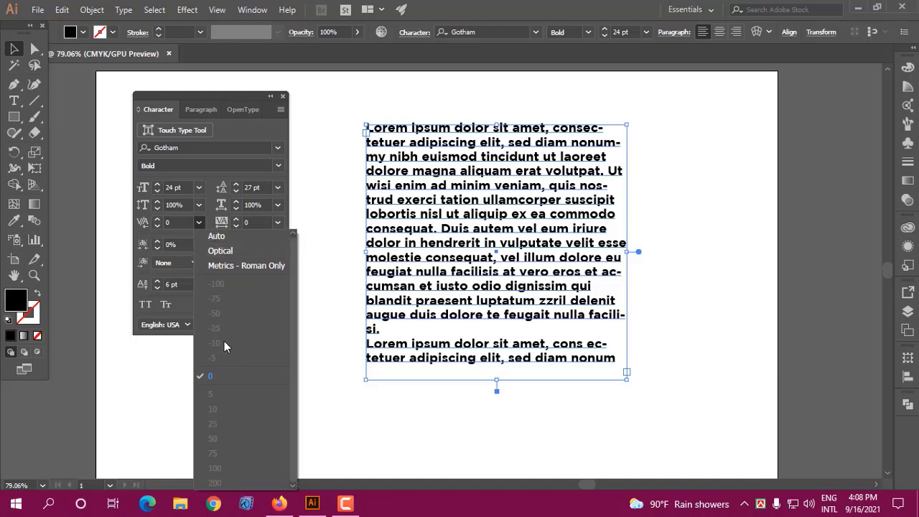
{"action": "left_click", "coordinate": [200, 220]}
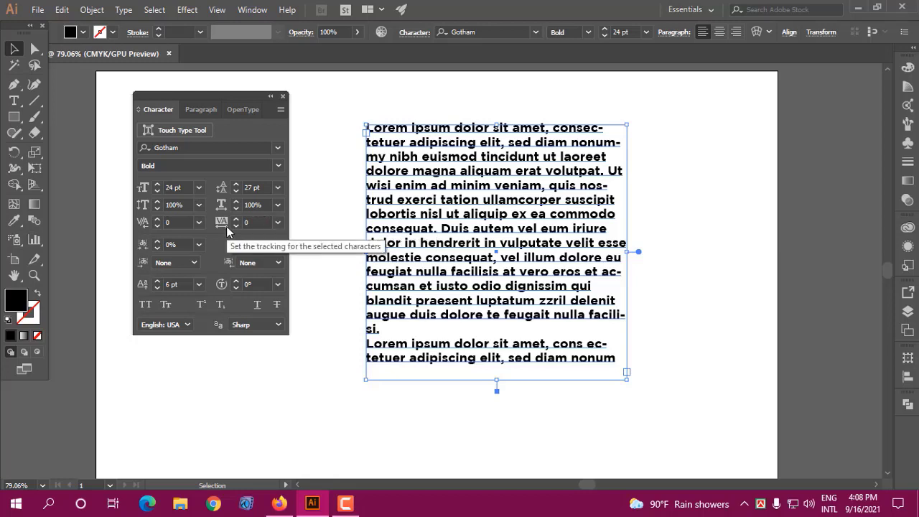
{"action": "left_click", "coordinate": [278, 223]}
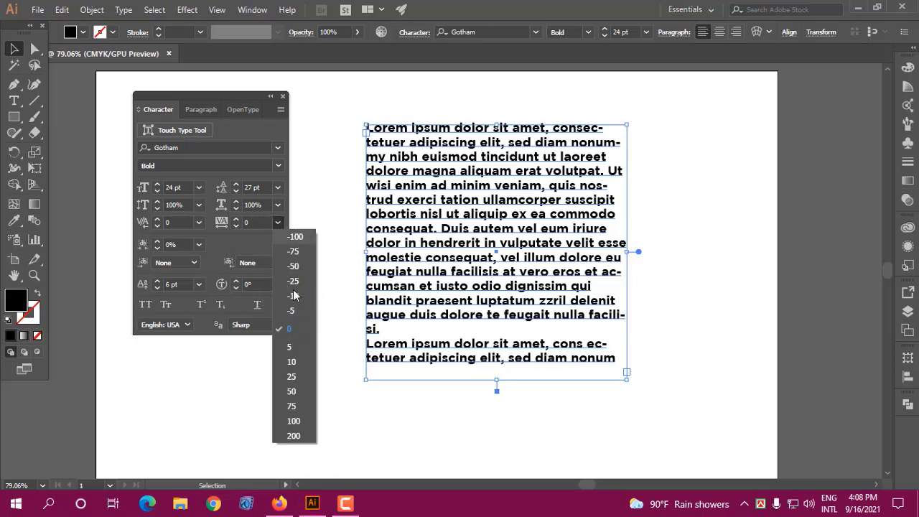
{"action": "left_click", "coordinate": [278, 226]}
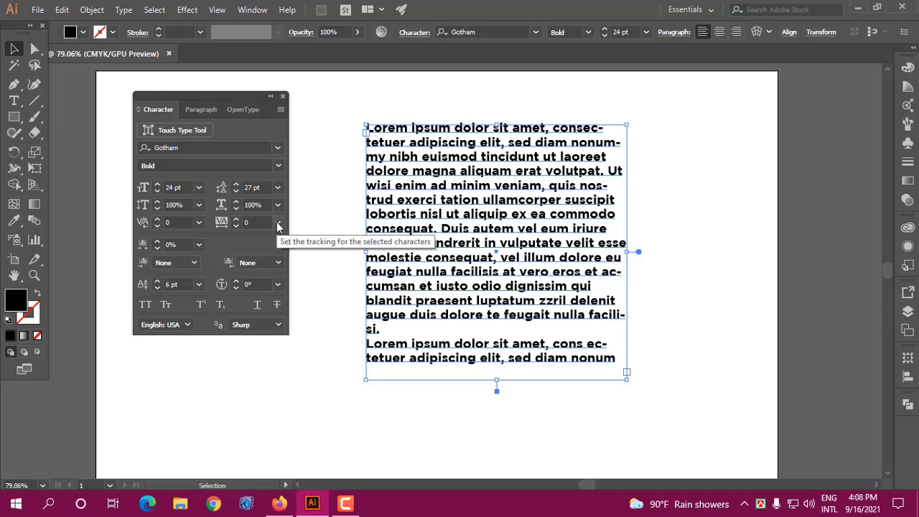
{"action": "left_click", "coordinate": [278, 224]}
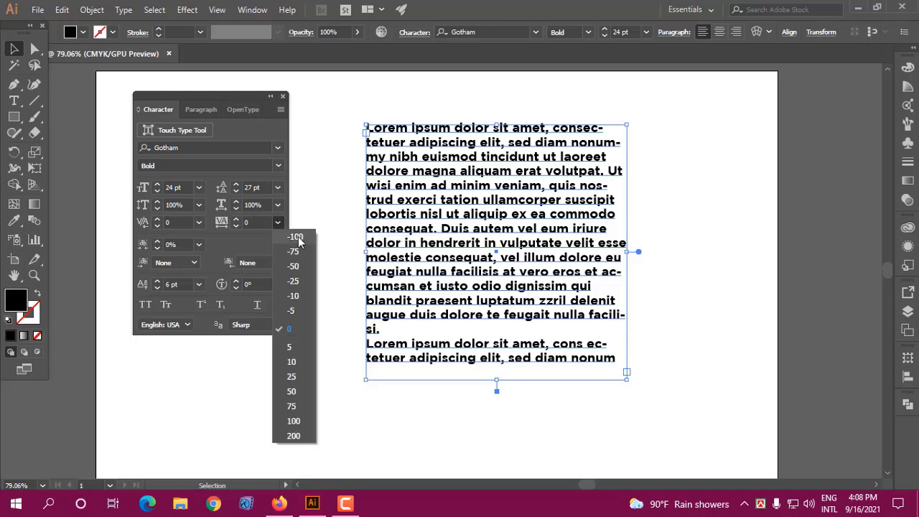
{"action": "left_click", "coordinate": [236, 224]}
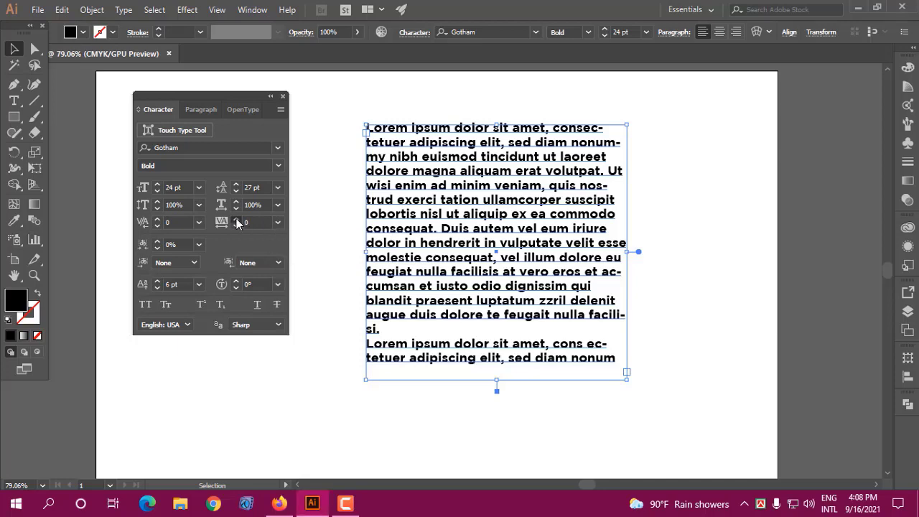
{"action": "left_click", "coordinate": [236, 219]}
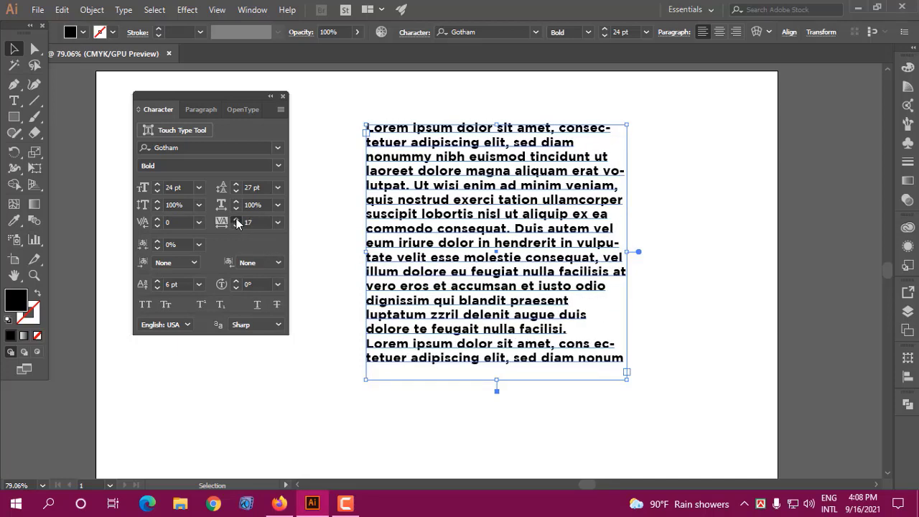
{"action": "left_click_drag", "start_coordinate": [236, 219], "coordinate": [236, 225]}
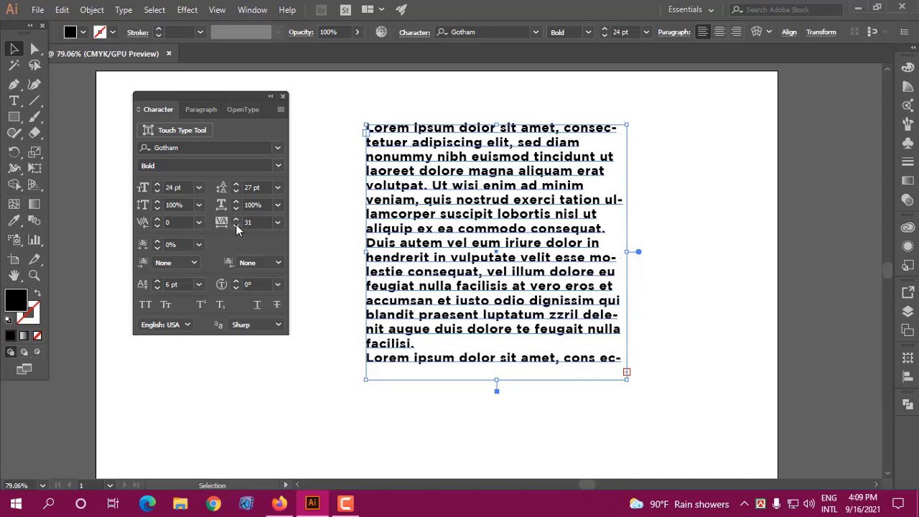
Step: Raise the paragraph's tsume to 54% in small increments, and reset it to 0%
{"action": "left_click", "coordinate": [200, 245]}
{"action": "left_click", "coordinate": [199, 245]}
{"action": "left_click", "coordinate": [159, 242]}
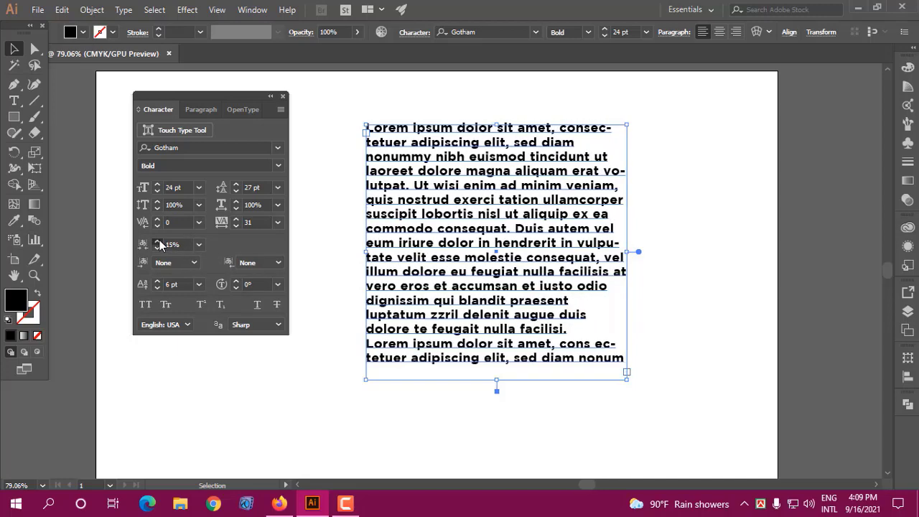
{"action": "left_click_drag", "start_coordinate": [159, 243], "coordinate": [158, 242]}
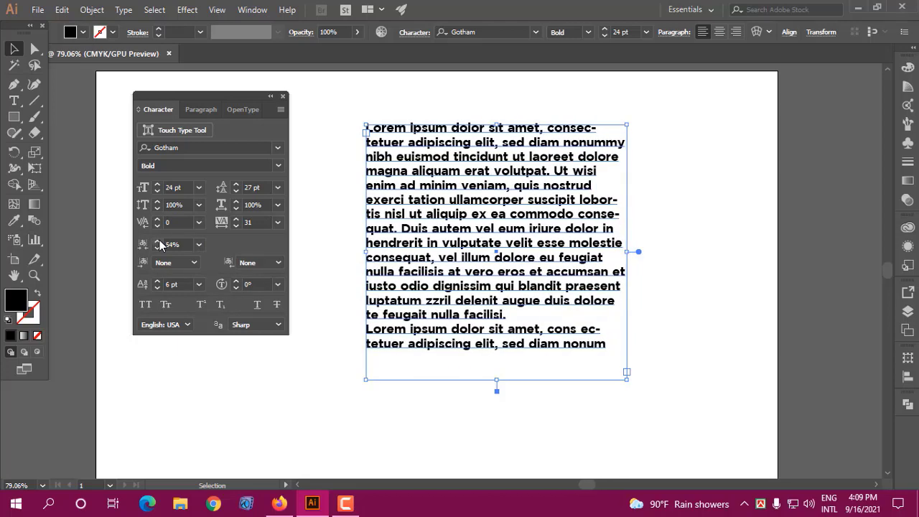
{"action": "left_click", "coordinate": [200, 245]}
{"action": "left_click", "coordinate": [215, 258]}
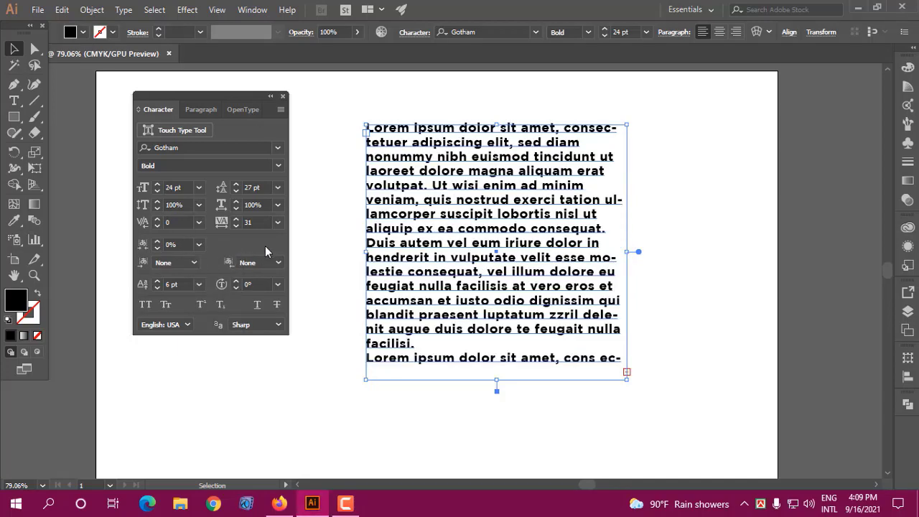
Step: Apply the 100% tsume preset to the paragraph, and return it to 0%
{"action": "left_click", "coordinate": [200, 244]}
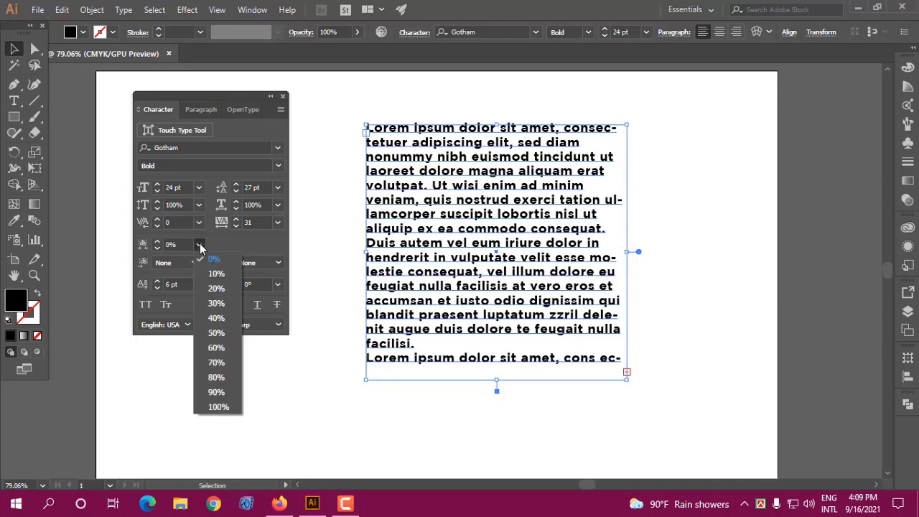
{"action": "left_click", "coordinate": [218, 407]}
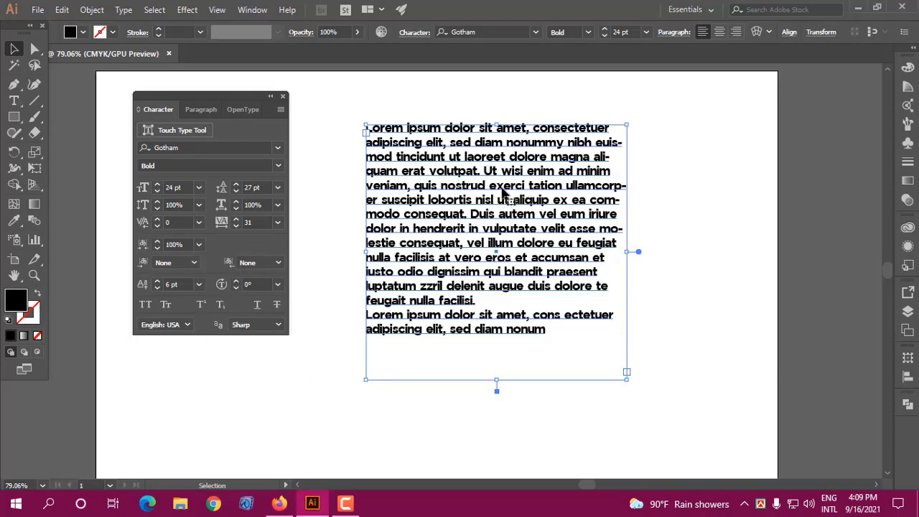
{"action": "left_click", "coordinate": [199, 246]}
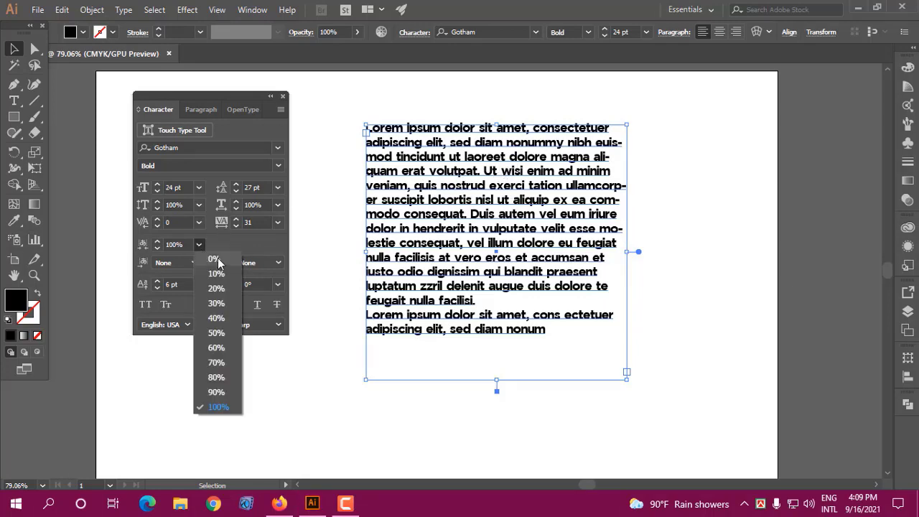
{"action": "left_click", "coordinate": [214, 260]}
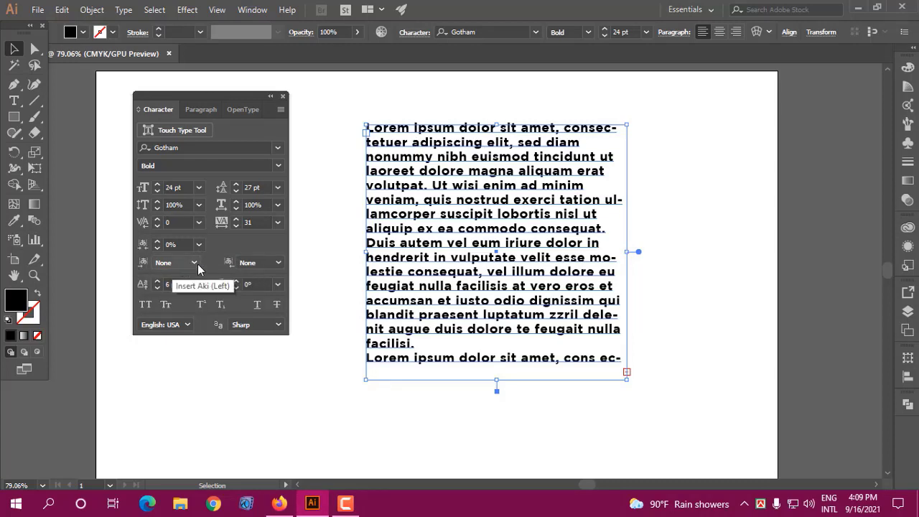
Step: Set the paragraph's left aki to 2-bu 4-bu (3/4 em space), and revert it to None
{"action": "left_click", "coordinate": [194, 262]}
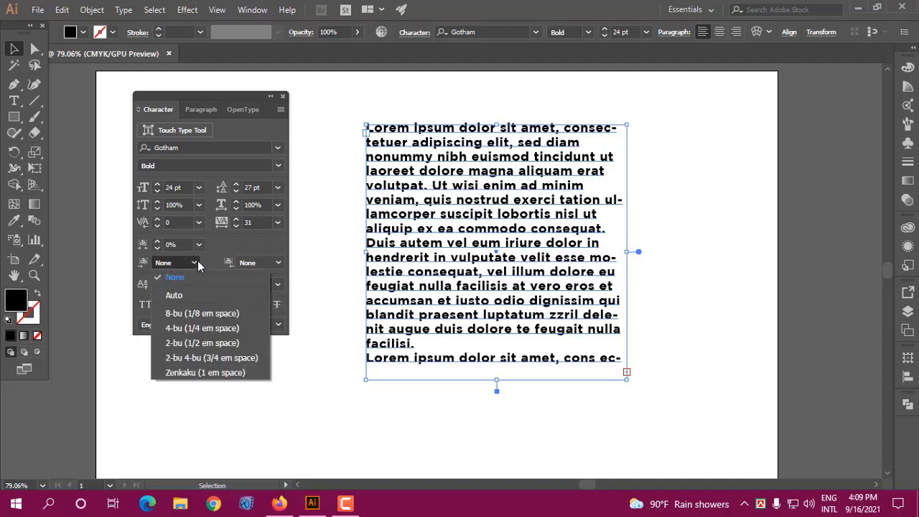
{"action": "left_click", "coordinate": [190, 356]}
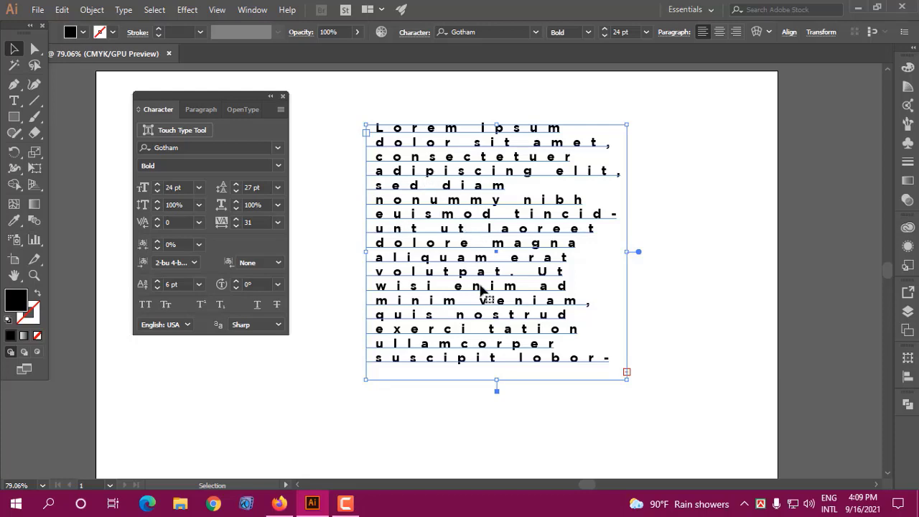
{"action": "left_click", "coordinate": [193, 263]}
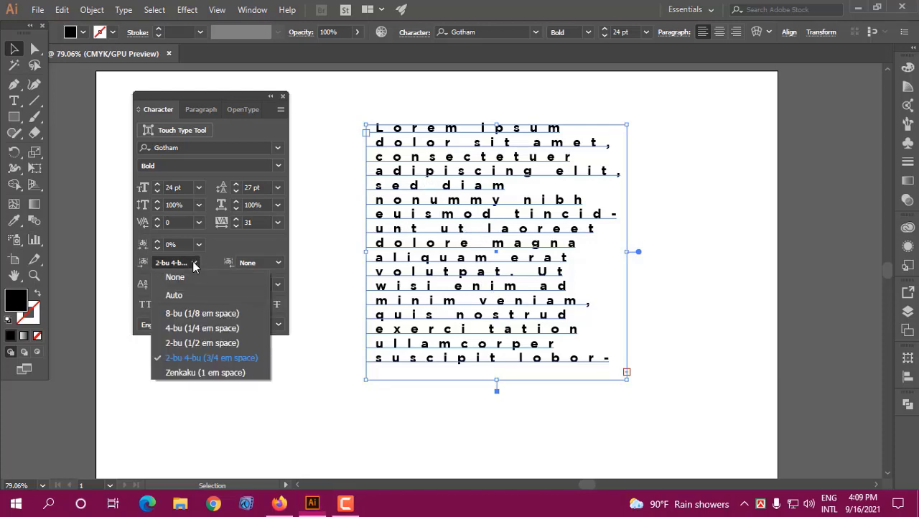
{"action": "left_click", "coordinate": [189, 277]}
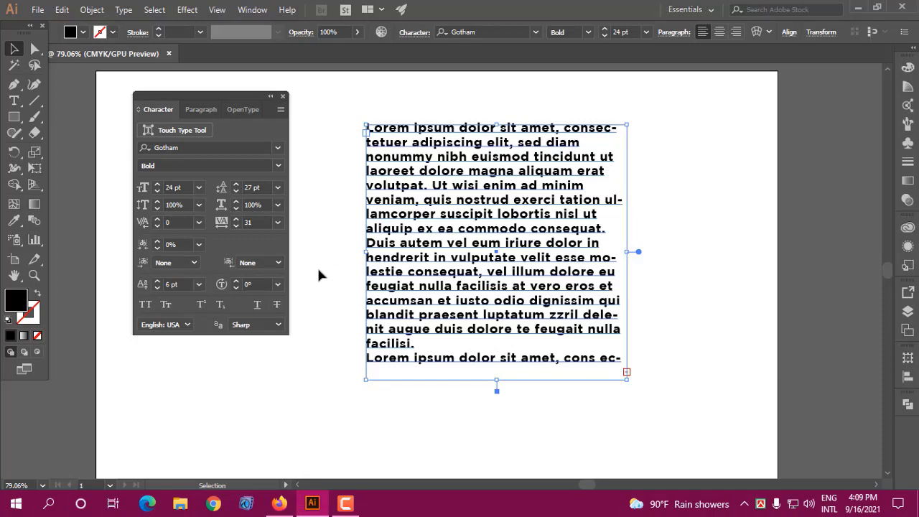
Step: Set the paragraph's right aki to 2-bu (1/2 em space), and revert it to None
{"action": "left_click", "coordinate": [279, 262]}
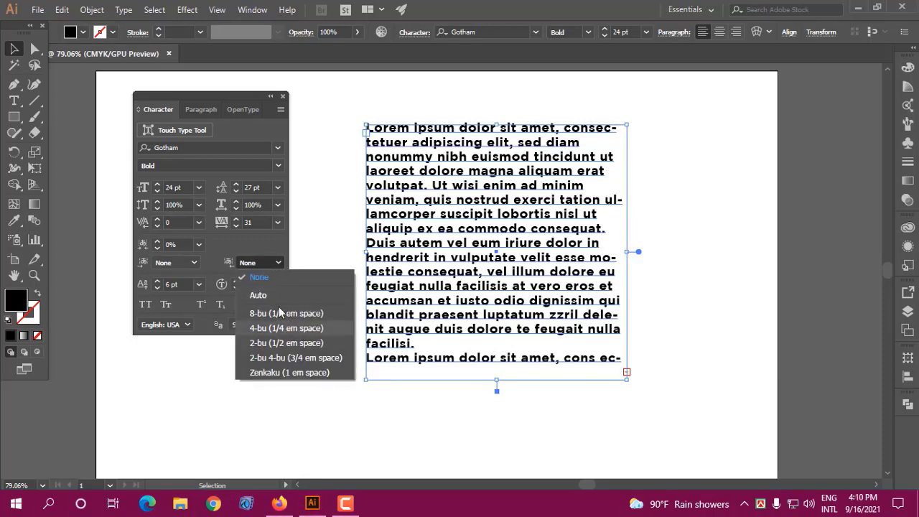
{"action": "left_click", "coordinate": [279, 263]}
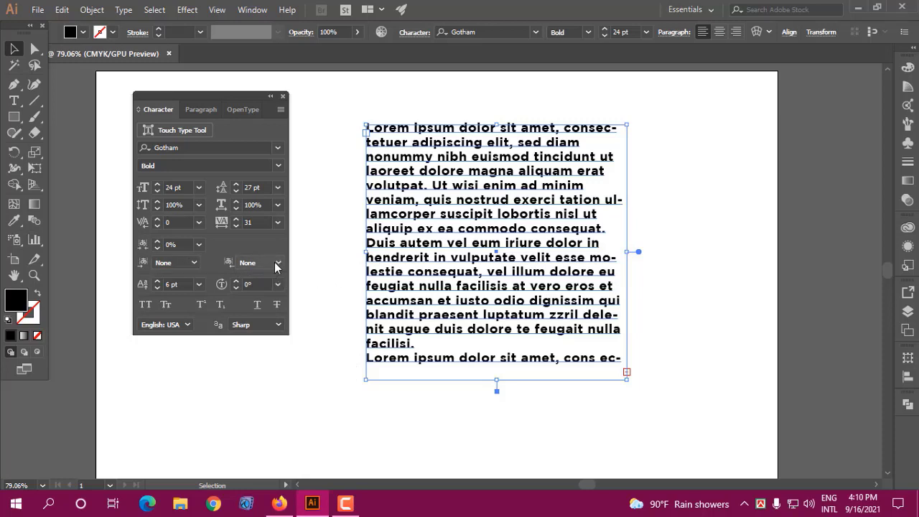
{"action": "left_click", "coordinate": [277, 263]}
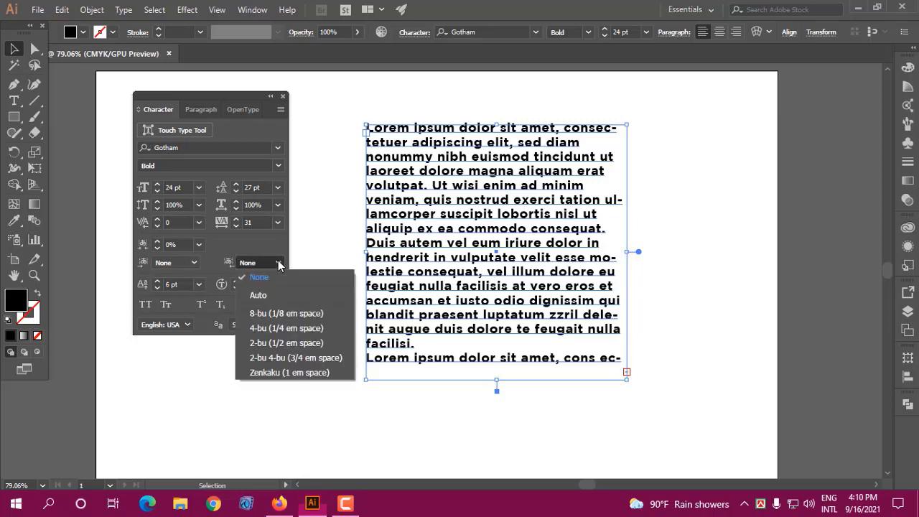
{"action": "left_click", "coordinate": [275, 344]}
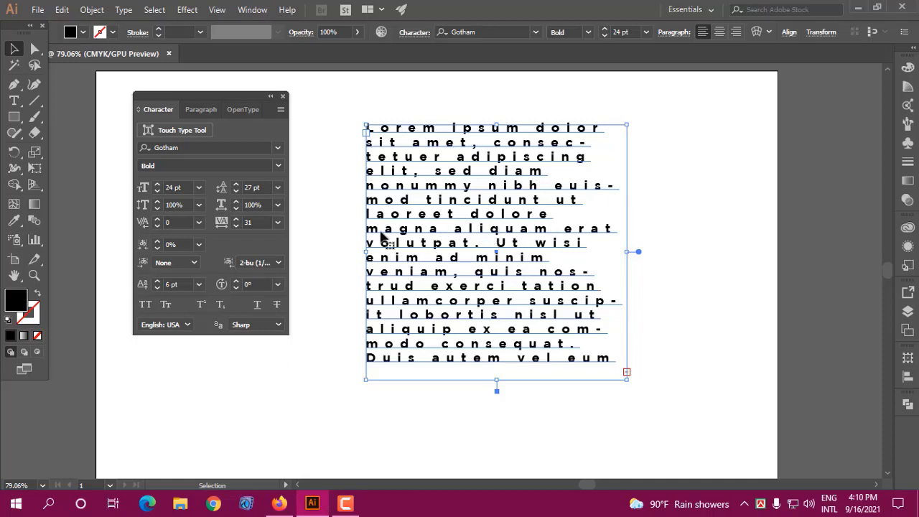
{"action": "left_click", "coordinate": [280, 265]}
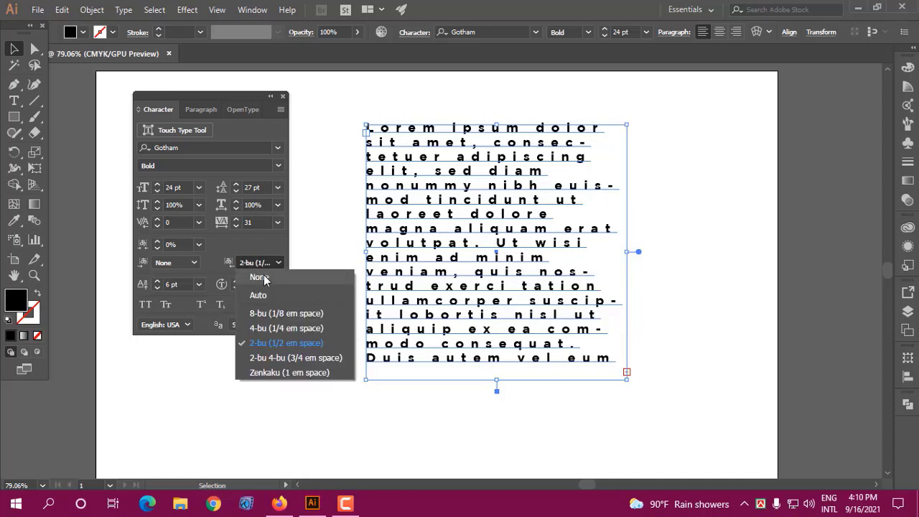
{"action": "left_click", "coordinate": [260, 276]}
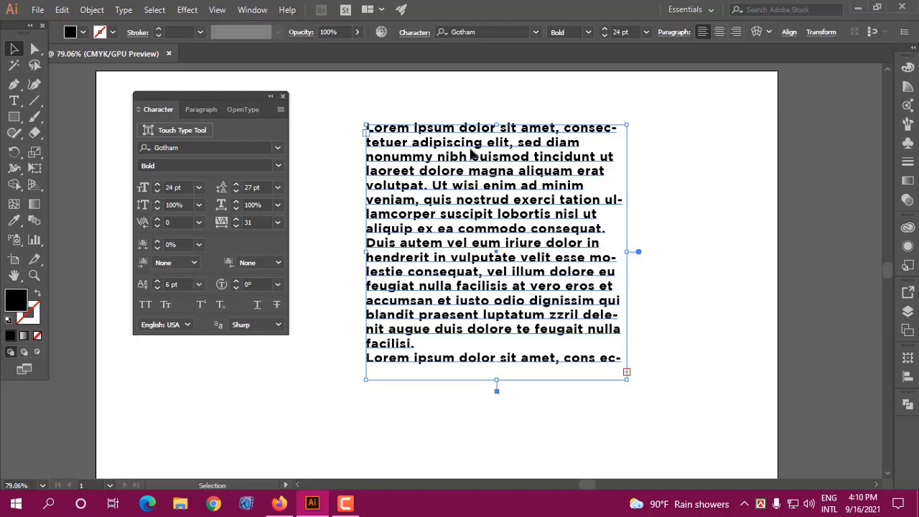
Step: Delete the placeholder paragraph and place a new "Lorem ipsum" point text near the top of the artboard
{"action": "key", "text": "Delete"}
{"action": "key", "text": "t"}
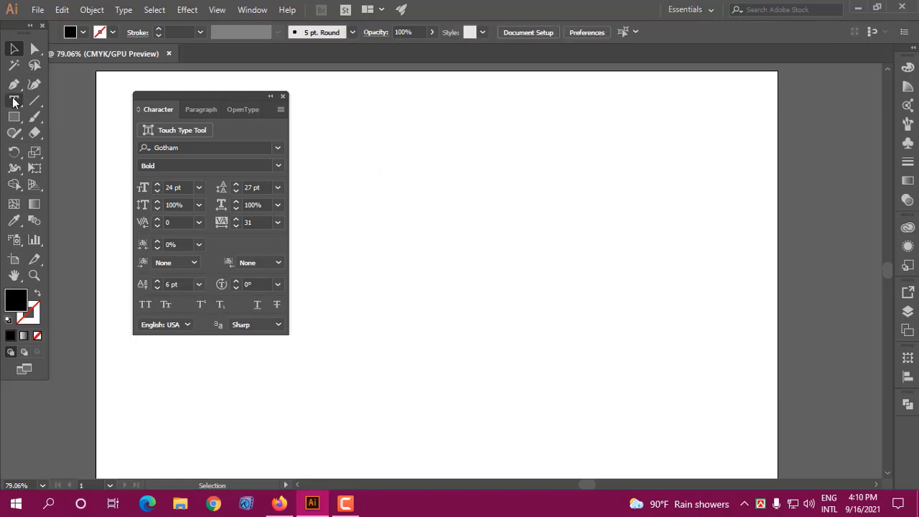
{"action": "left_click", "coordinate": [379, 135]}
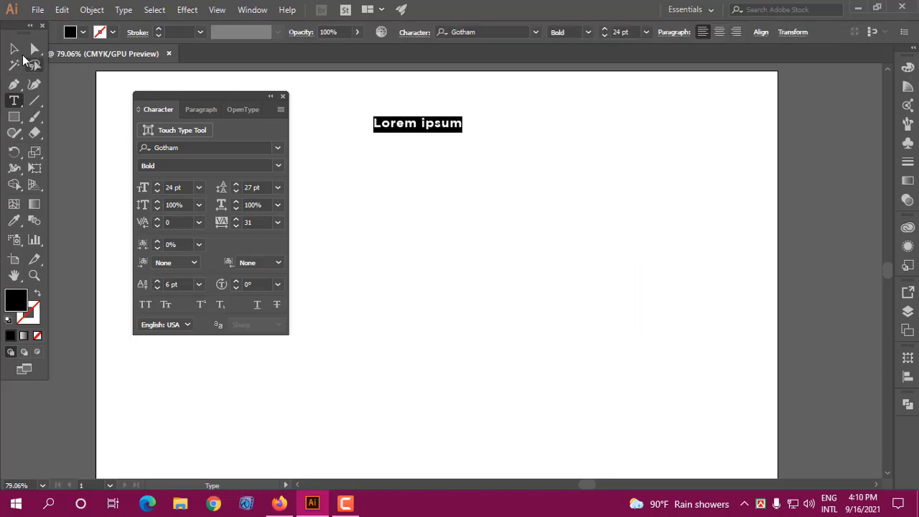
{"action": "left_click", "coordinate": [15, 48]}
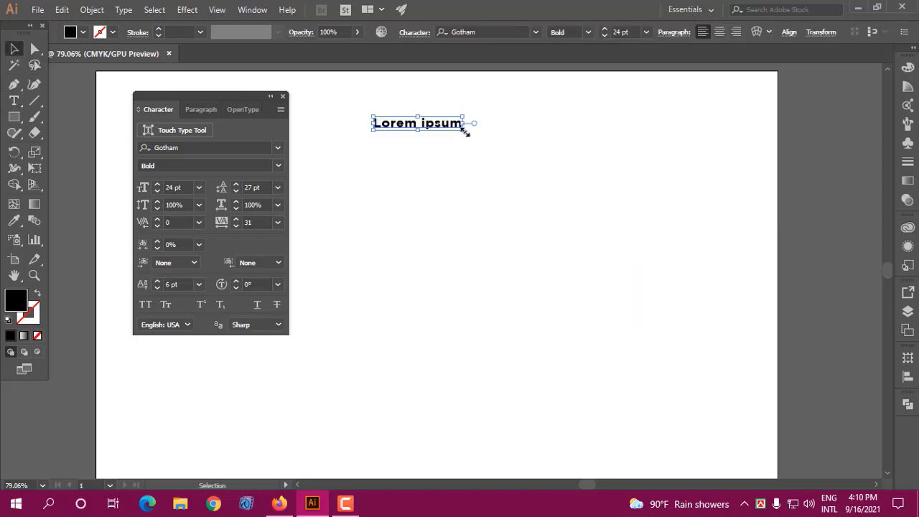
Step: Scale the "Lorem ipsum" text up to about 72 pt and move it to the lower part of the artboard
{"action": "left_click_drag", "start_coordinate": [465, 132], "coordinate": [621, 205]}
{"action": "left_click_drag", "start_coordinate": [543, 150], "coordinate": [543, 206]}
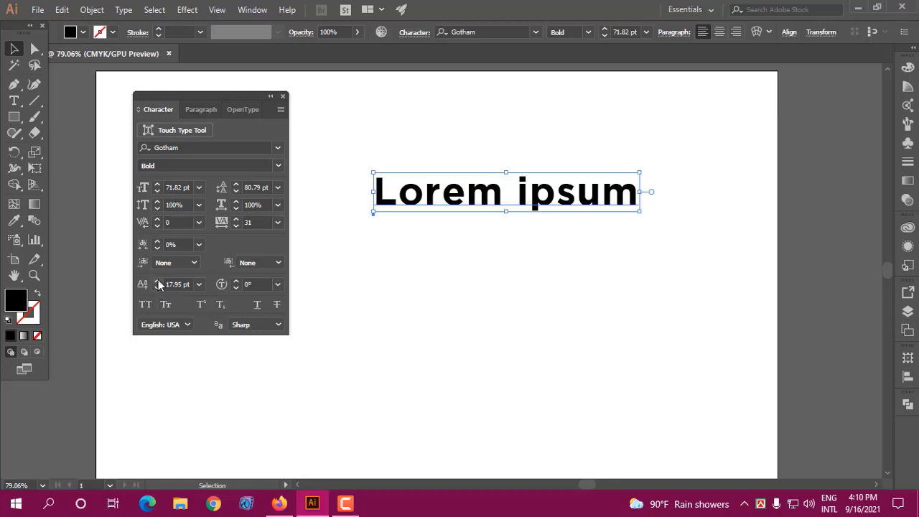
{"action": "left_click_drag", "start_coordinate": [480, 196], "coordinate": [484, 374]}
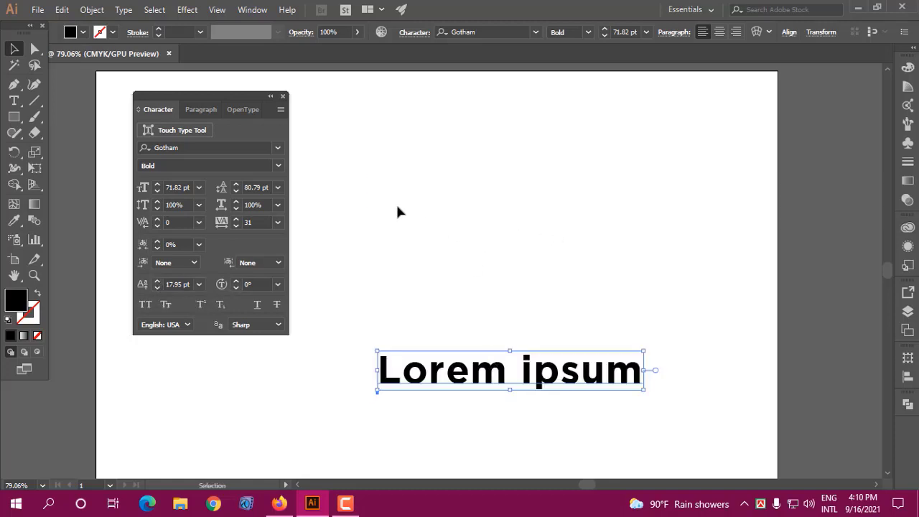
Step: Draw a wavy S-shaped path with the Pen tool across the upper part of the artboard
{"action": "left_click", "coordinate": [13, 83]}
{"action": "left_click", "coordinate": [364, 155]}
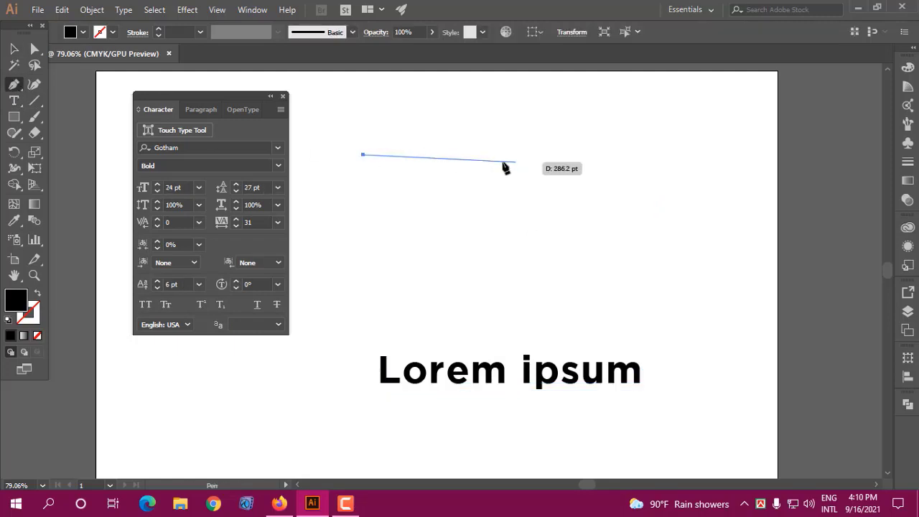
{"action": "left_click_drag", "start_coordinate": [508, 152], "coordinate": [575, 186]}
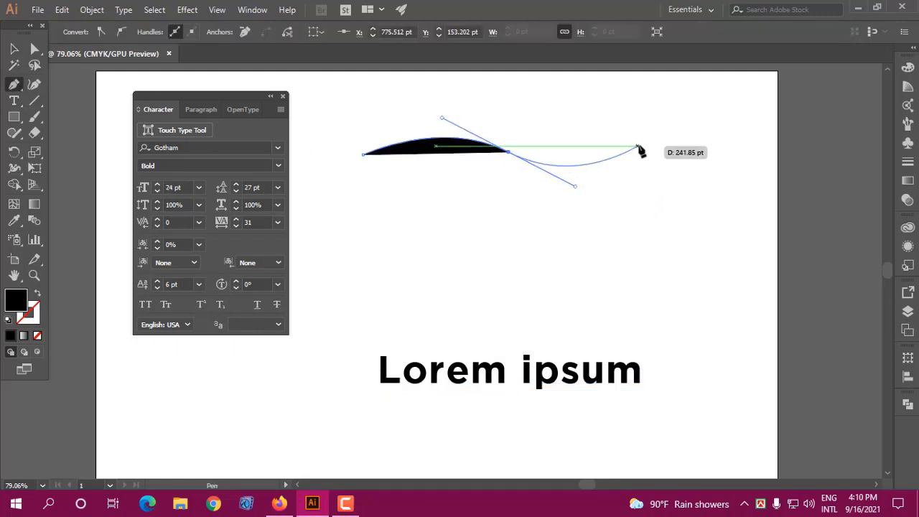
{"action": "left_click_drag", "start_coordinate": [646, 141], "coordinate": [55, 33]}
{"action": "left_click", "coordinate": [16, 50]}
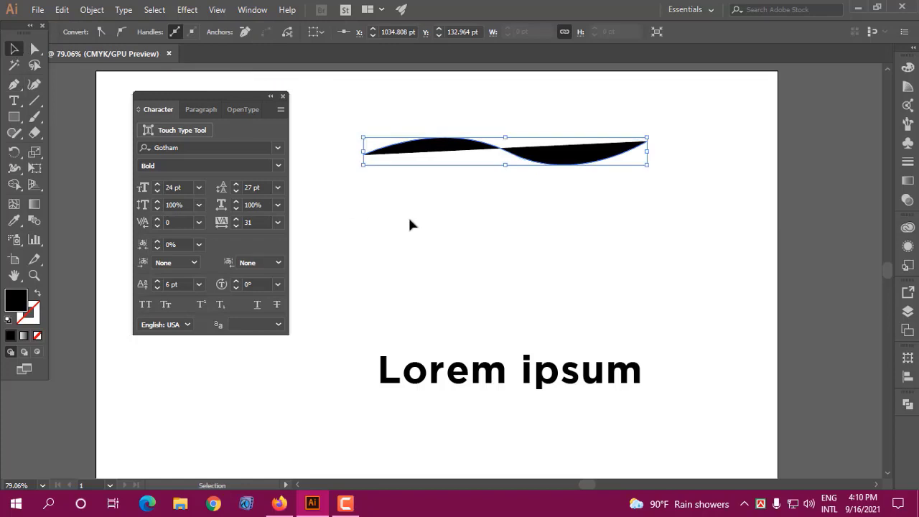
{"action": "left_click", "coordinate": [408, 218]}
{"action": "left_click_drag", "start_coordinate": [397, 113], "coordinate": [465, 173]}
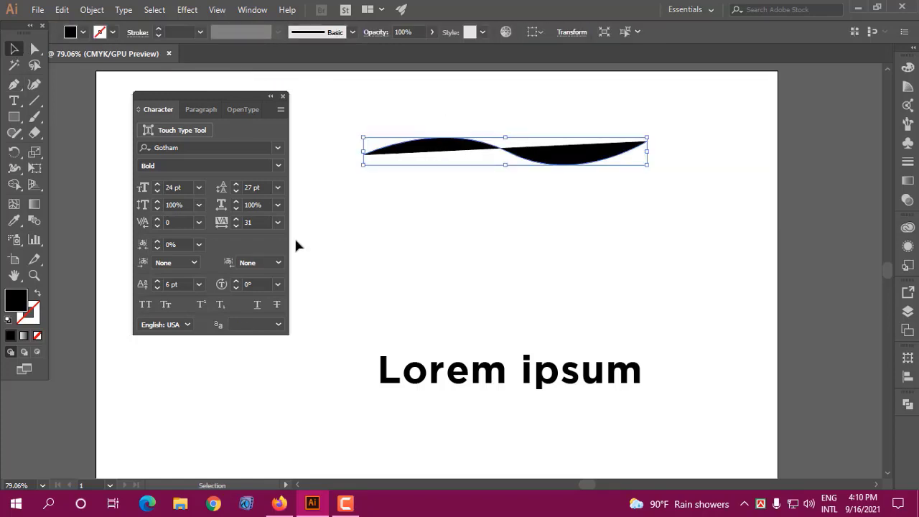
Step: Remove the wavy path's fill and give it a solid black stroke
{"action": "left_click", "coordinate": [36, 336]}
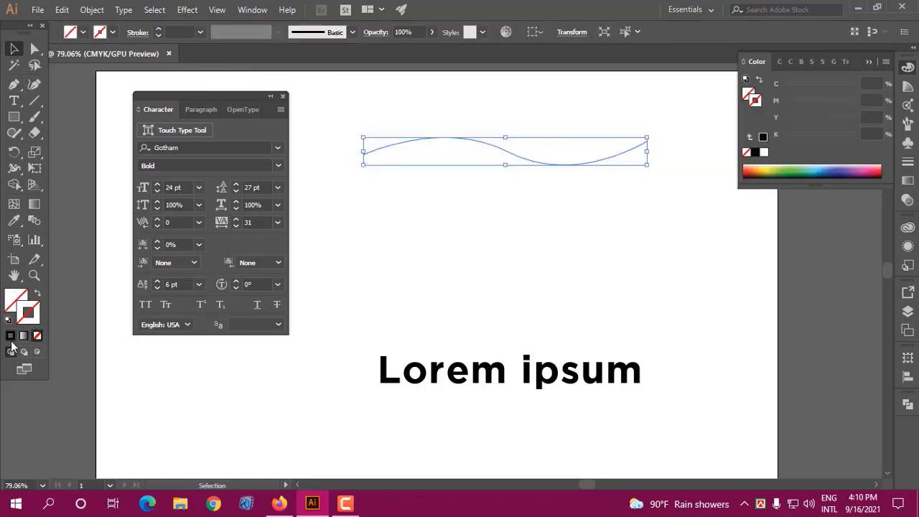
{"action": "left_click", "coordinate": [10, 336]}
{"action": "left_click", "coordinate": [503, 113]}
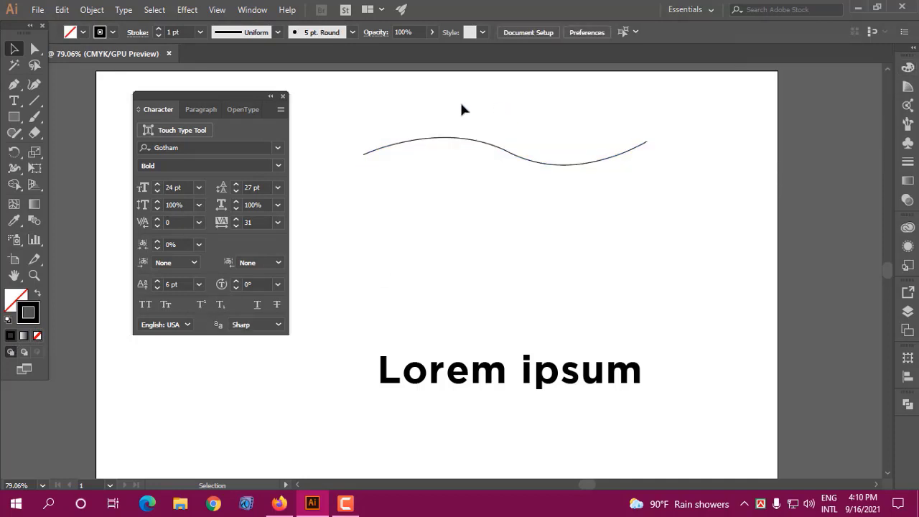
Step: Move the wavy path down, closer to the "Lorem ipsum" text
{"action": "left_click", "coordinate": [507, 153]}
{"action": "left_click_drag", "start_coordinate": [500, 154], "coordinate": [501, 236]}
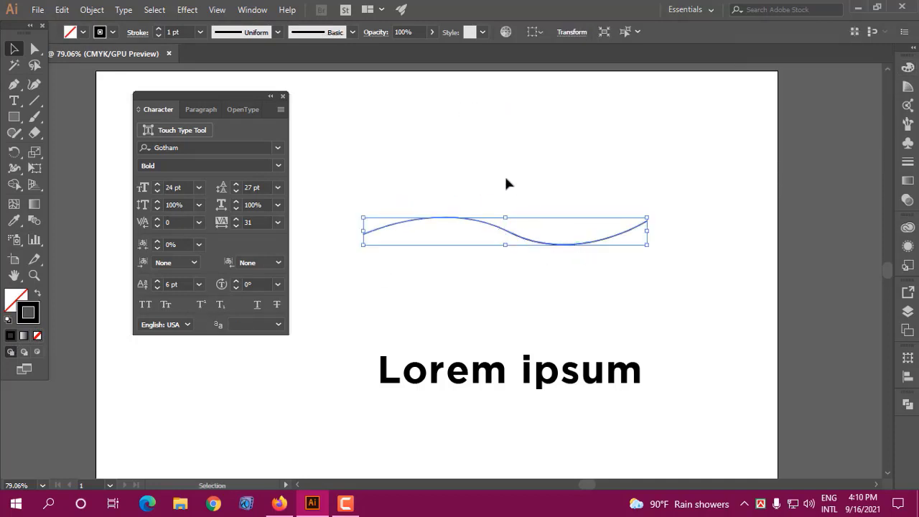
{"action": "left_click", "coordinate": [503, 174]}
Step: Place placeholder text along the wavy path with the Type on a Path tool, starting near its left end
{"action": "left_click", "coordinate": [458, 221]}
{"action": "left_click", "coordinate": [14, 101]}
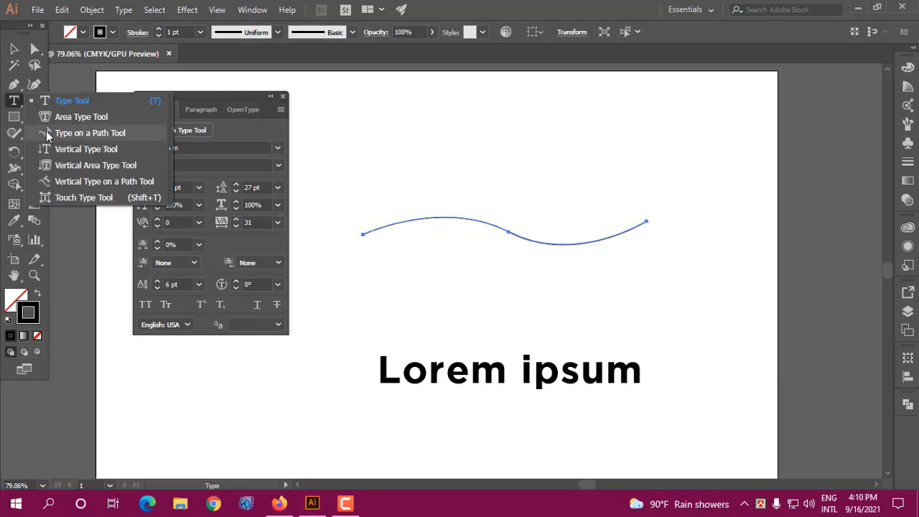
{"action": "left_click", "coordinate": [68, 136]}
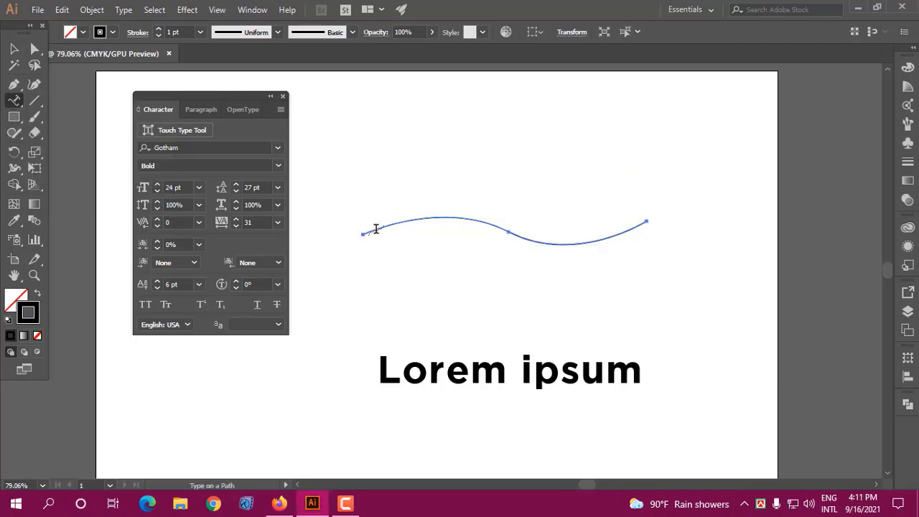
{"action": "left_click", "coordinate": [371, 228]}
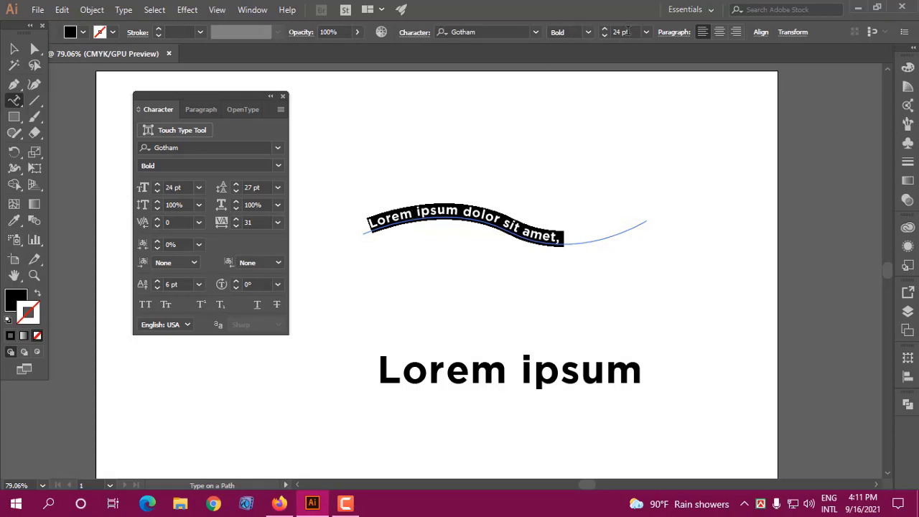
Step: Increase the path text's font size to 32 pt
{"action": "left_click", "coordinate": [622, 32]}
{"action": "key", "text": "Up"}
{"action": "key", "text": "Up"}
{"action": "key", "text": "Up"}
{"action": "key", "text": "Up"}
{"action": "key", "text": "Up"}
{"action": "key", "text": "Up"}
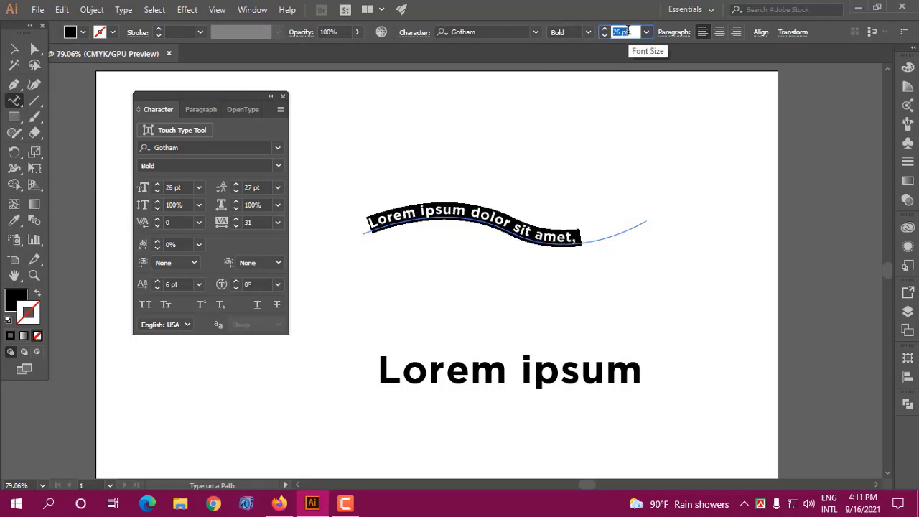
{"action": "key", "text": "Up"}
{"action": "key", "text": "Up"}
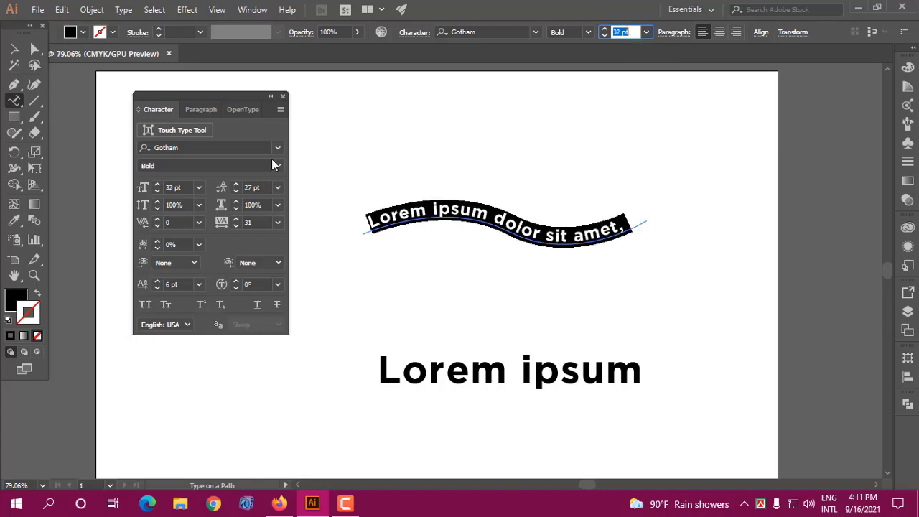
Step: Leave text editing and move the path text slightly up on the artboard
{"action": "left_click", "coordinate": [12, 49]}
{"action": "left_click", "coordinate": [554, 252]}
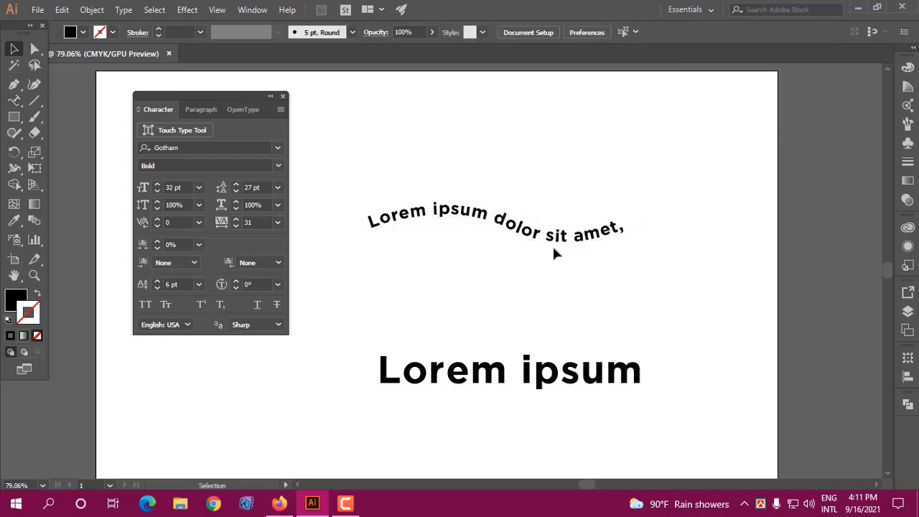
{"action": "left_click_drag", "start_coordinate": [557, 250], "coordinate": [548, 241]}
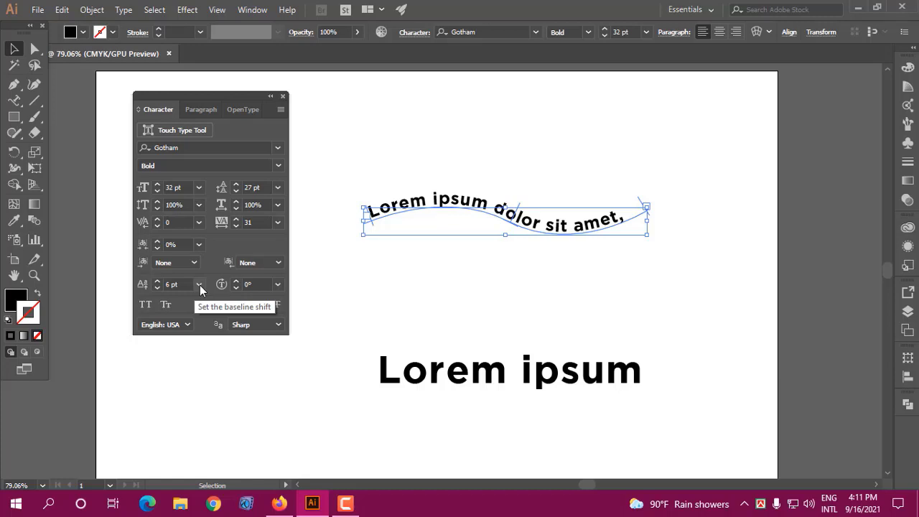
Step: Raise the path text's baseline shift to 34 pt
{"action": "left_click", "coordinate": [175, 285]}
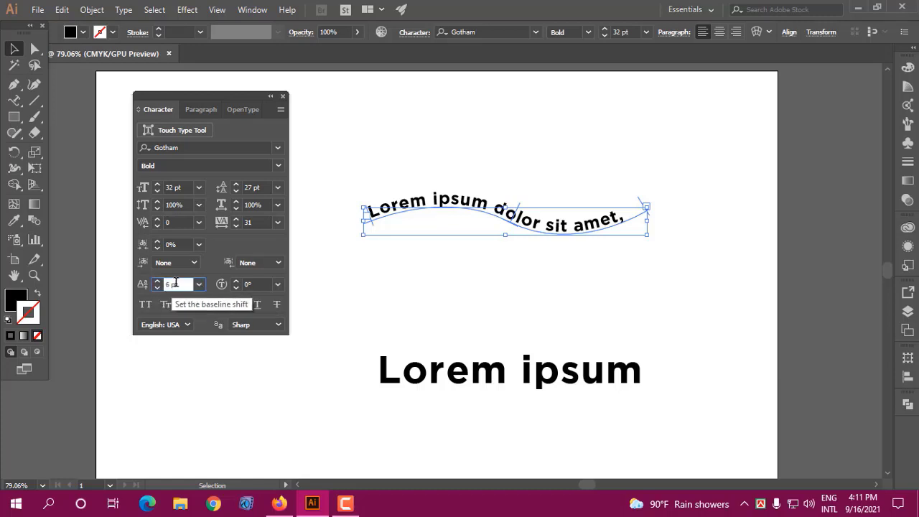
{"action": "key", "text": "Up"}
{"action": "key", "text": "Up"}
{"action": "key", "text": "Up"}
{"action": "key", "text": "Up"}
{"action": "key", "text": "Up"}
{"action": "key", "text": "Up"}
{"action": "key", "text": "Up"}
{"action": "key", "text": "Up"}
{"action": "key", "text": "Up"}
{"action": "key", "text": "Up"}
{"action": "key", "text": "Up"}
{"action": "key", "text": "Up"}
{"action": "key", "text": "Up"}
{"action": "key", "text": "Up"}
{"action": "key", "text": "Up"}
{"action": "key", "text": "Up"}
{"action": "key", "text": "Up"}
{"action": "key", "text": "Up"}
{"action": "key", "text": "Up"}
{"action": "key", "text": "Up"}
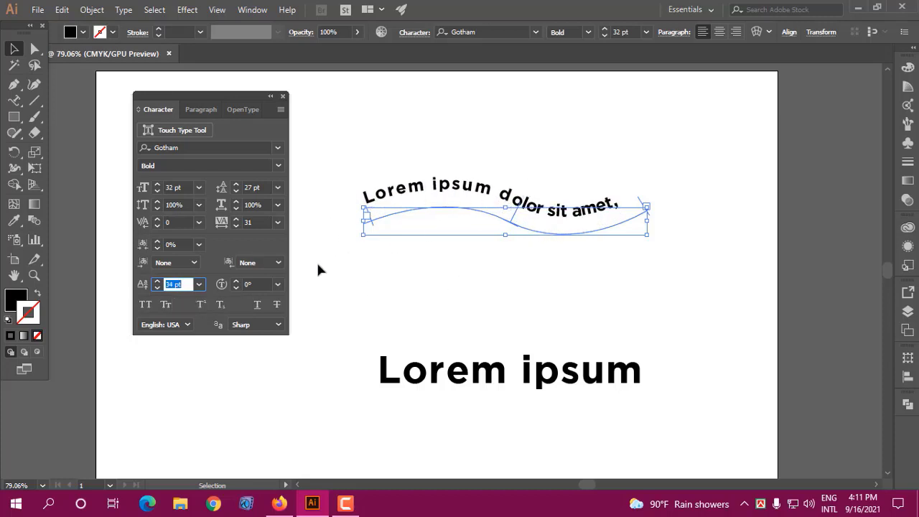
Step: Lower the path text's baseline shift to -43 pt so the letters sit below the path
{"action": "key", "text": "Down"}
{"action": "key", "text": "Down"}
{"action": "key", "text": "Down"}
{"action": "key", "text": "Down"}
{"action": "key", "text": "Down"}
{"action": "key", "text": "Down"}
{"action": "key", "text": "Down"}
{"action": "key", "text": "Down"}
{"action": "key", "text": "Down"}
{"action": "key", "text": "Down"}
{"action": "key", "text": "Down"}
{"action": "key", "text": "Down"}
{"action": "key", "text": "Down"}
{"action": "key", "text": "Down"}
{"action": "key", "text": "Down"}
{"action": "key", "text": "Down"}
{"action": "key", "text": "Down"}
{"action": "key", "text": "Down"}
{"action": "key", "text": "Down"}
{"action": "key", "text": "Down"}
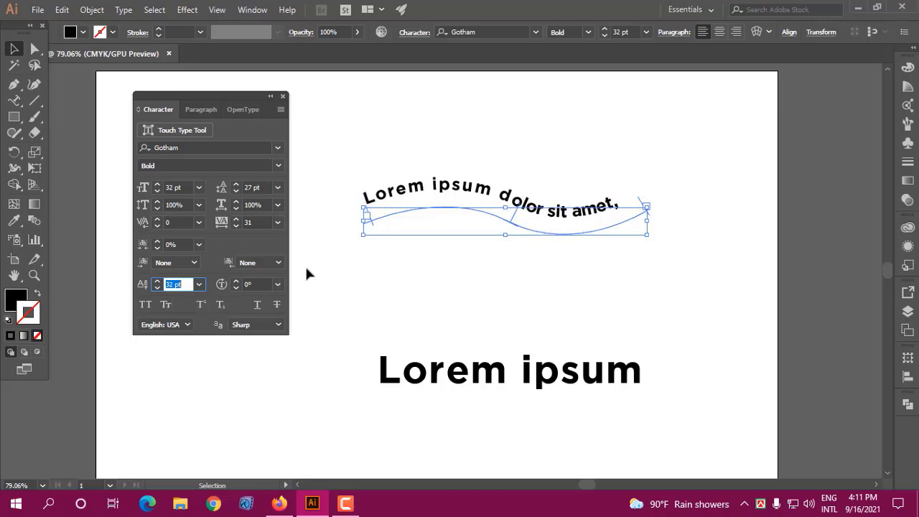
{"action": "key", "text": "Down"}
{"action": "key", "text": "Down"}
{"action": "key", "text": "Down"}
{"action": "key", "text": "Down"}
{"action": "key", "text": "Down"}
{"action": "key", "text": "Down"}
{"action": "key", "text": "Down"}
{"action": "key", "text": "Down"}
{"action": "key", "text": "Down"}
{"action": "key", "text": "Down"}
{"action": "key", "text": "Down"}
{"action": "key", "text": "Down"}
{"action": "key", "text": "Down"}
{"action": "key", "text": "Down"}
{"action": "key", "text": "Down"}
{"action": "key", "text": "Down"}
{"action": "key", "text": "Down"}
{"action": "key", "text": "Down"}
{"action": "key", "text": "Down"}
{"action": "key", "text": "Down"}
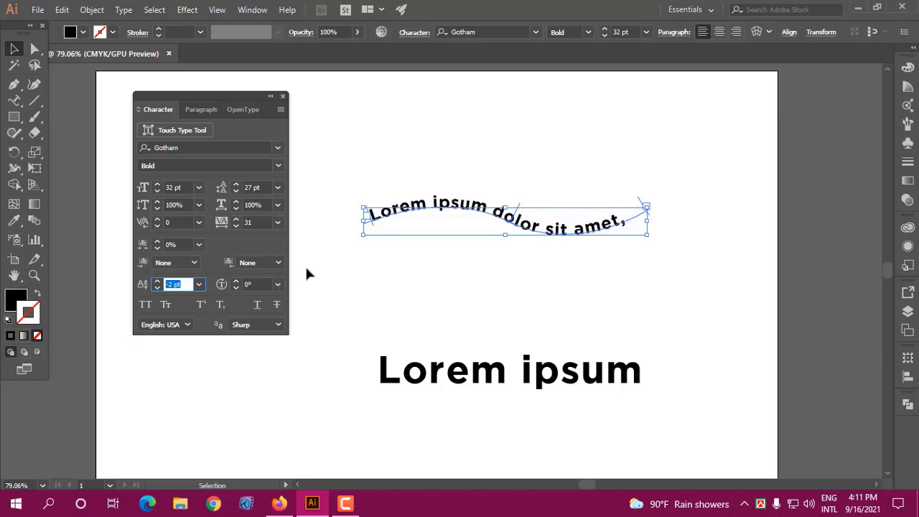
{"action": "key", "text": "Down"}
{"action": "key", "text": "Down"}
{"action": "key", "text": "Down"}
{"action": "key", "text": "Down"}
{"action": "key", "text": "Down"}
{"action": "key", "text": "Down"}
{"action": "key", "text": "Down"}
{"action": "key", "text": "Down"}
{"action": "key", "text": "Down"}
{"action": "key", "text": "Down"}
{"action": "key", "text": "Down"}
{"action": "key", "text": "Down"}
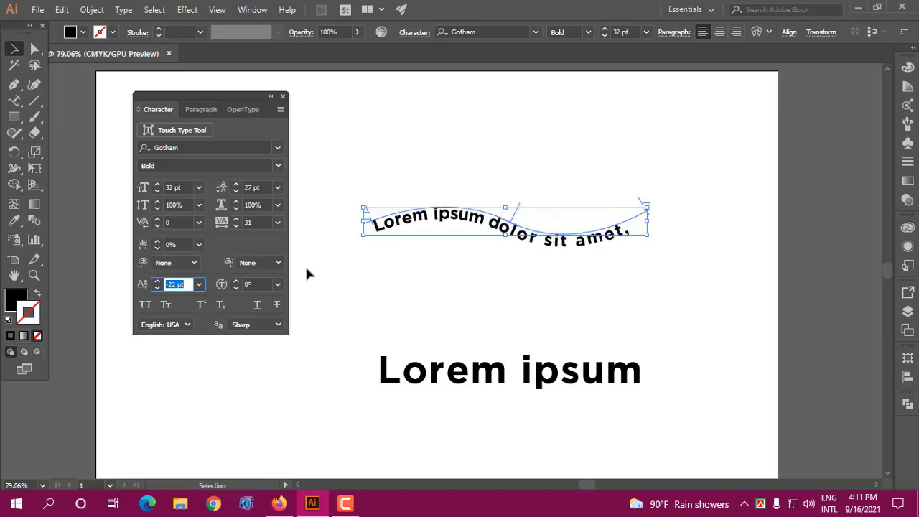
{"action": "key", "text": "Down"}
{"action": "key", "text": "Down"}
{"action": "key", "text": "Down"}
{"action": "key", "text": "Down"}
{"action": "key", "text": "Down"}
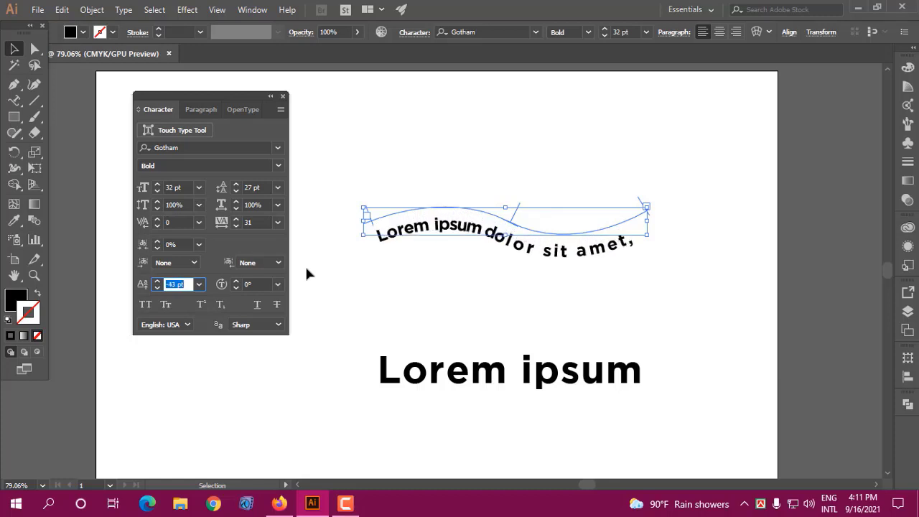
Step: Return the path text's baseline shift to 6 pt
{"action": "key", "text": "Up"}
{"action": "key", "text": "Up"}
{"action": "key", "text": "Up"}
{"action": "key", "text": "Up"}
{"action": "key", "text": "Up"}
{"action": "key", "text": "Up"}
{"action": "key", "text": "Up"}
{"action": "key", "text": "Up"}
{"action": "key", "text": "Up"}
{"action": "key", "text": "Up"}
{"action": "key", "text": "Up"}
{"action": "key", "text": "Up"}
{"action": "key", "text": "Up"}
{"action": "key", "text": "Up"}
{"action": "key", "text": "Up"}
{"action": "key", "text": "Up"}
{"action": "key", "text": "Up"}
{"action": "key", "text": "Up"}
{"action": "key", "text": "Up"}
{"action": "key", "text": "Up"}
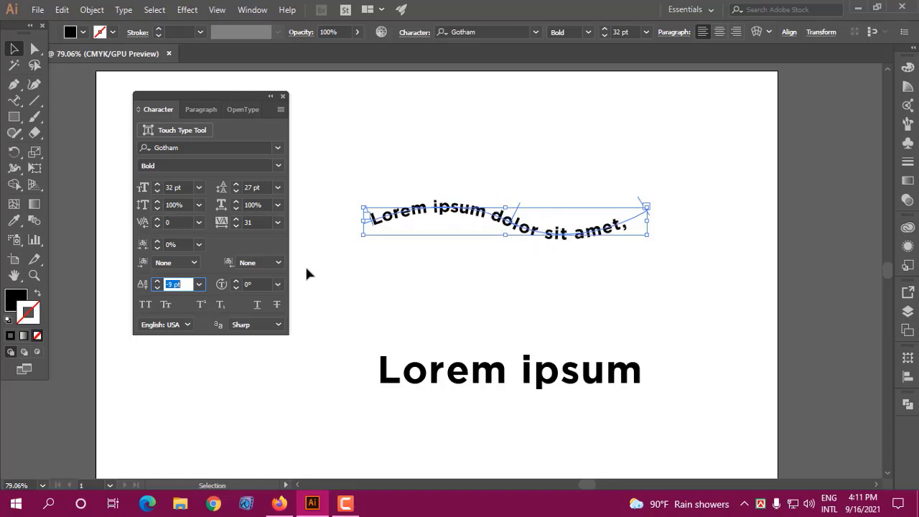
{"action": "key", "text": "Down"}
{"action": "key", "text": "Down"}
{"action": "key", "text": "Down"}
{"action": "key", "text": "Down"}
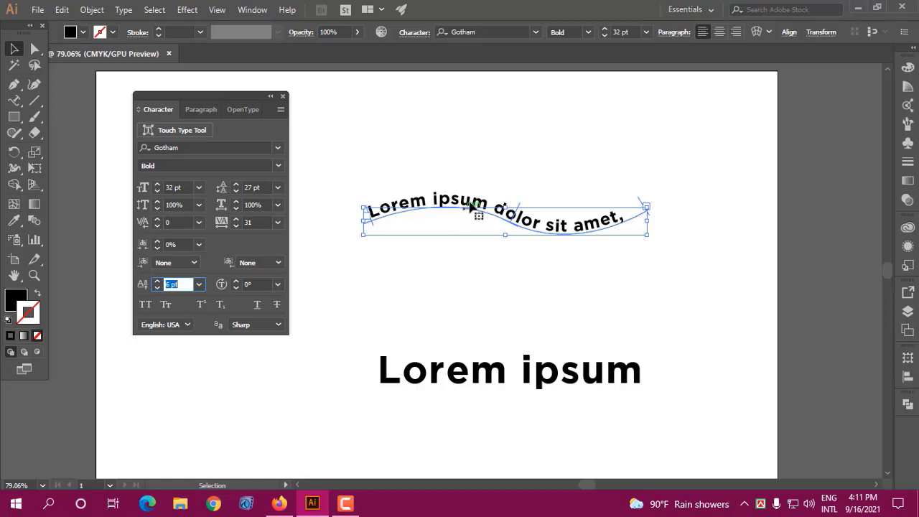
Step: Delete the wavy path text and move the "Lorem ipsum" text to the upper part of the artboard
{"action": "left_click_drag", "start_coordinate": [473, 208], "coordinate": [473, 160]}
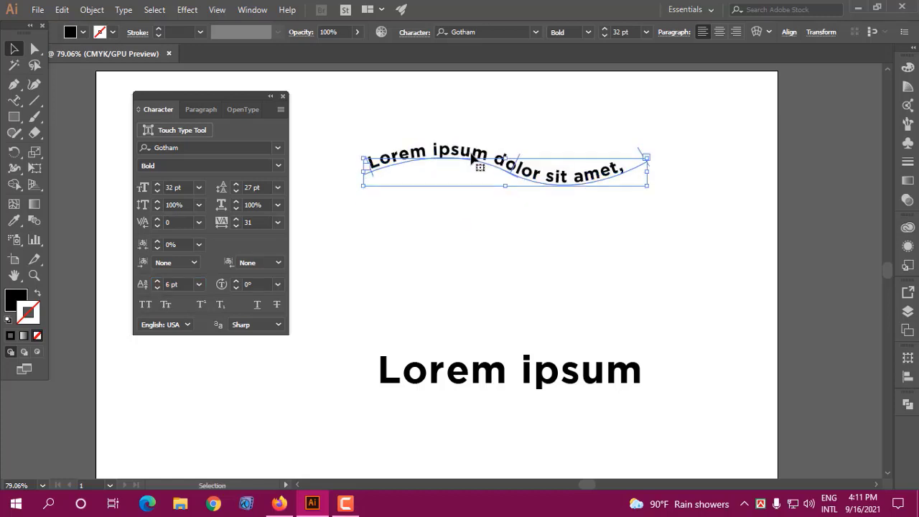
{"action": "key", "text": "Delete"}
{"action": "left_click_drag", "start_coordinate": [513, 386], "coordinate": [463, 228]}
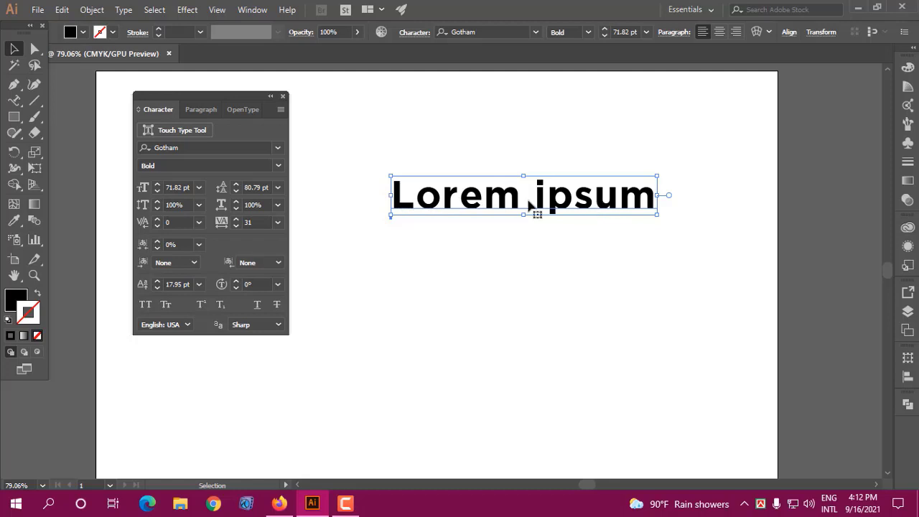
Step: Set the "Lorem ipsum" character rotation to 30° and shift the text left so it fits on the artboard
{"action": "left_click", "coordinate": [277, 285]}
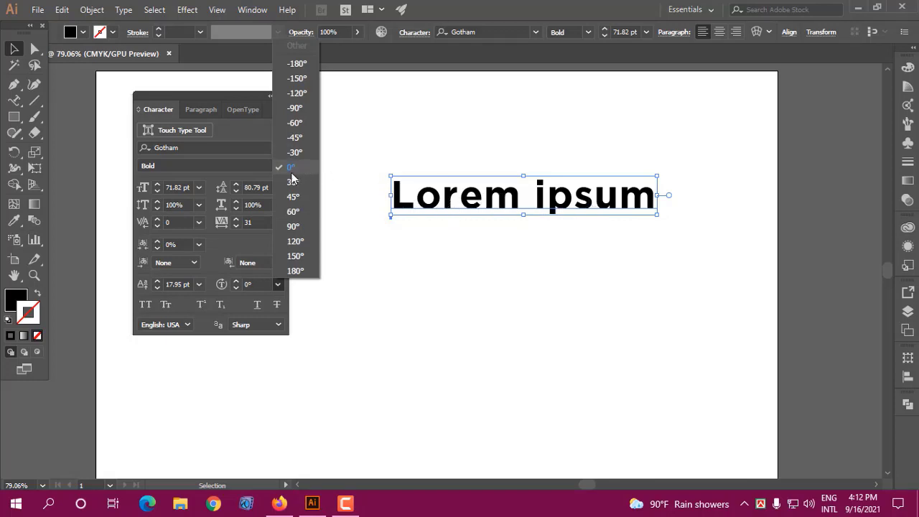
{"action": "left_click", "coordinate": [277, 284]}
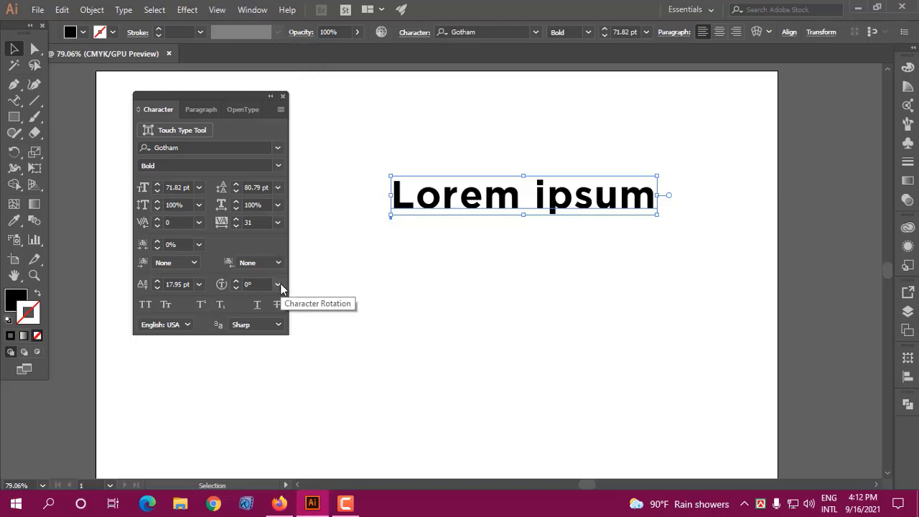
{"action": "left_click", "coordinate": [279, 284]}
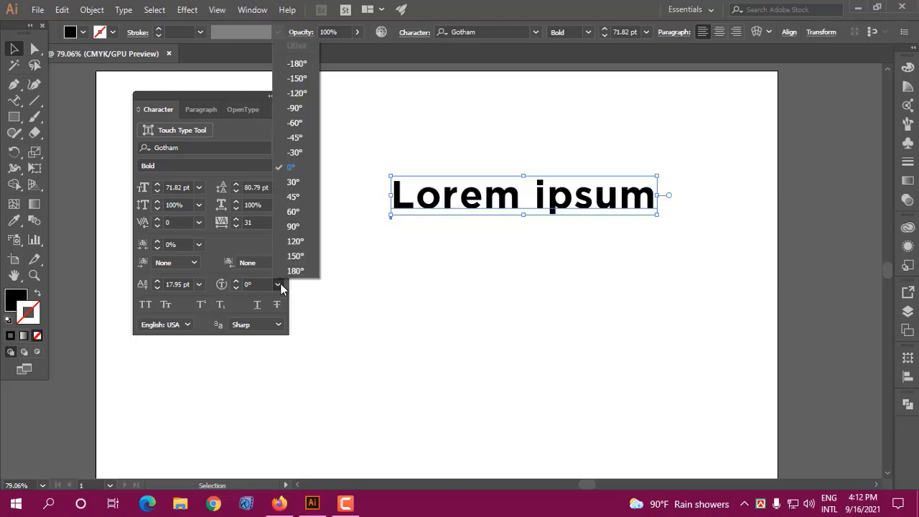
{"action": "left_click", "coordinate": [305, 182]}
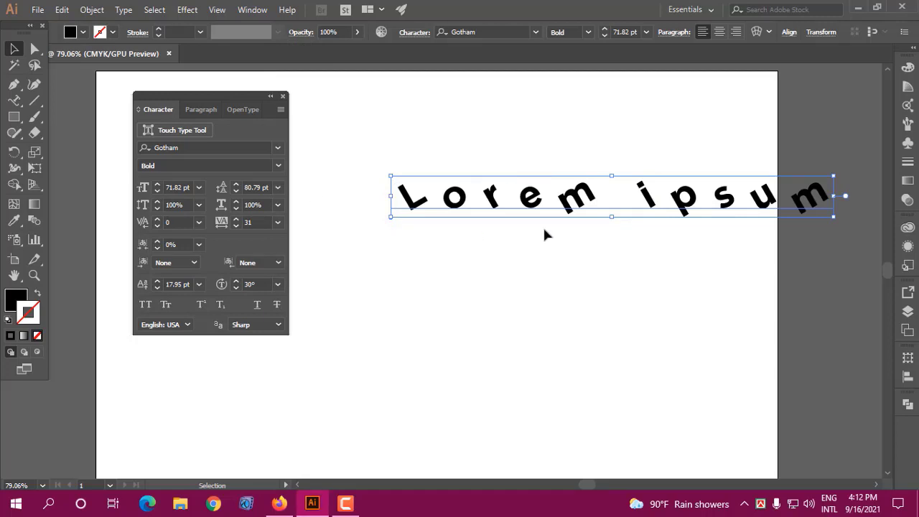
{"action": "left_click_drag", "start_coordinate": [573, 206], "coordinate": [508, 201]}
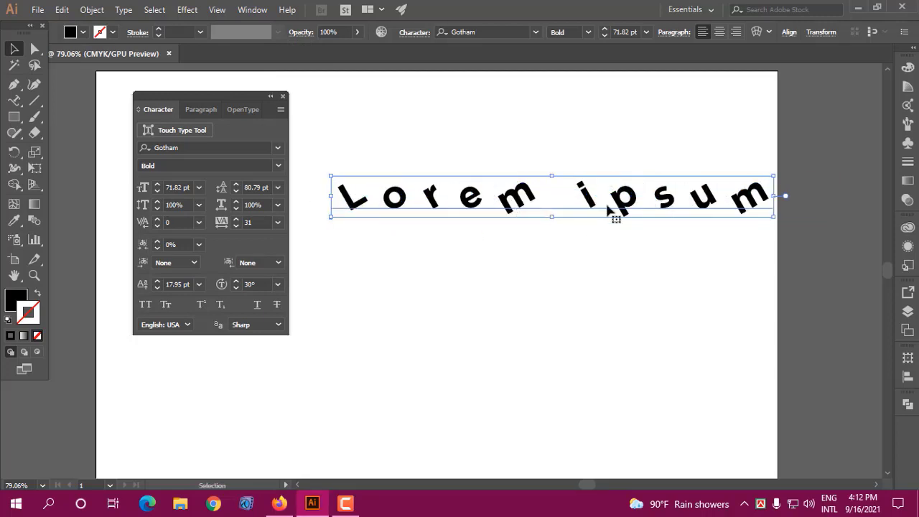
Step: Reset the character rotation of the "Lorem ipsum" text to 0°
{"action": "left_click", "coordinate": [277, 285]}
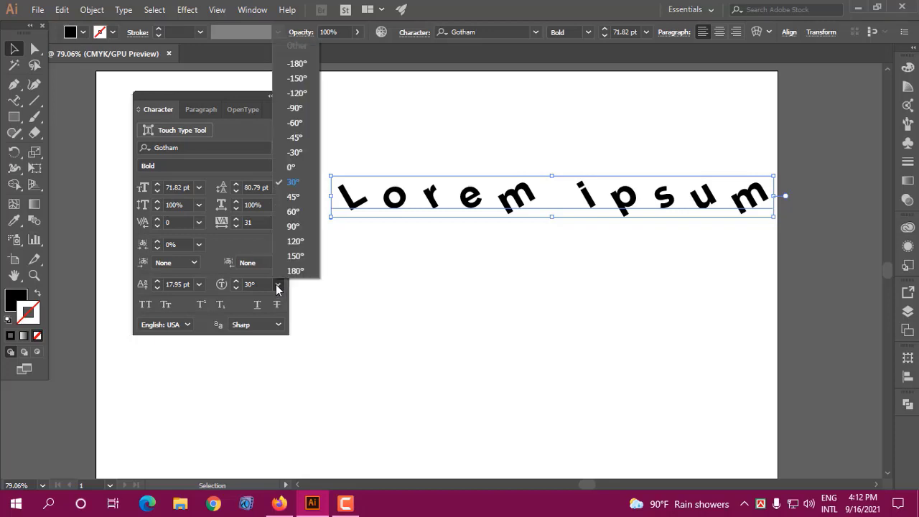
{"action": "left_click", "coordinate": [294, 168]}
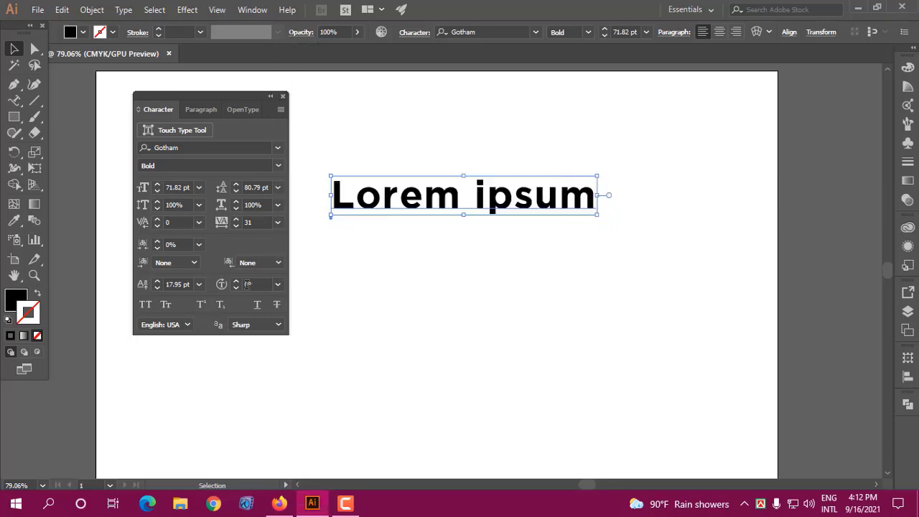
Step: Raise the text's character rotation in small increments to 23°
{"action": "left_click", "coordinate": [252, 284]}
{"action": "key", "text": "Up"}
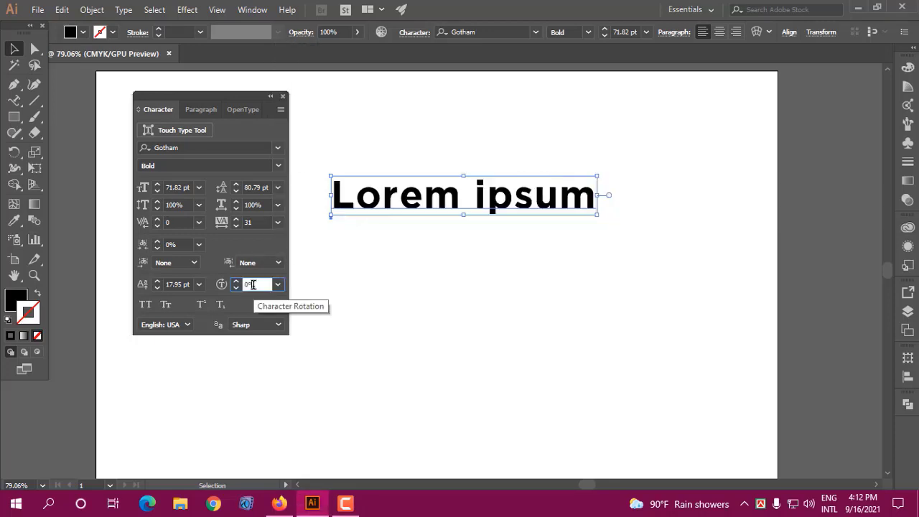
{"action": "key", "text": "Up"}
{"action": "key", "text": "Up"}
{"action": "key", "text": "Up"}
{"action": "key", "text": "Up"}
{"action": "key", "text": "Up"}
{"action": "key", "text": "Up"}
{"action": "key", "text": "Up"}
{"action": "key", "text": "Up"}
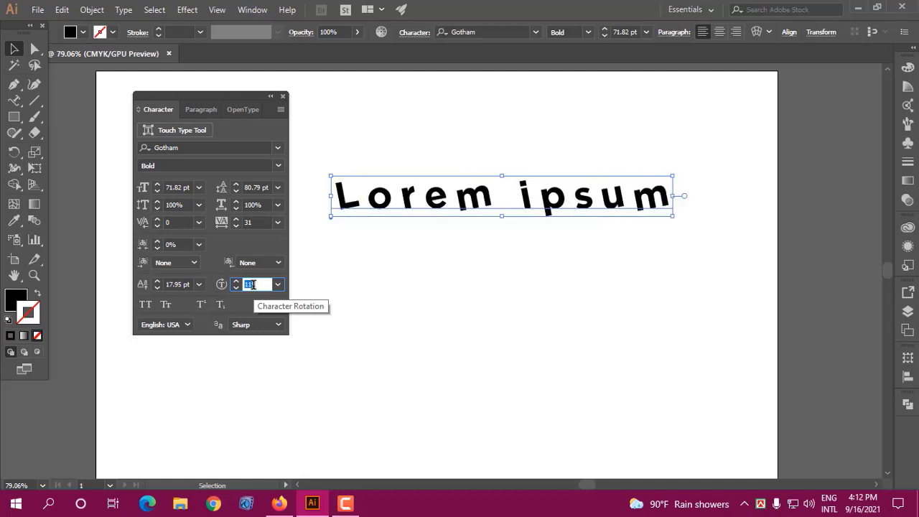
{"action": "key", "text": "Up"}
{"action": "key", "text": "Up"}
{"action": "key", "text": "Up"}
{"action": "key", "text": "Up"}
{"action": "key", "text": "Down"}
{"action": "key", "text": "Down"}
{"action": "key", "text": "Down"}
{"action": "key", "text": "Down"}
{"action": "key", "text": "Down"}
{"action": "key", "text": "Down"}
{"action": "key", "text": "Down"}
{"action": "key", "text": "Down"}
{"action": "key", "text": "Down"}
{"action": "key", "text": "Down"}
{"action": "key", "text": "Down"}
{"action": "key", "text": "Down"}
{"action": "key", "text": "Down"}
{"action": "key", "text": "Down"}
{"action": "key", "text": "Down"}
{"action": "key", "text": "Down"}
{"action": "key", "text": "Down"}
{"action": "key", "text": "Down"}
{"action": "key", "text": "Down"}
{"action": "key", "text": "Down"}
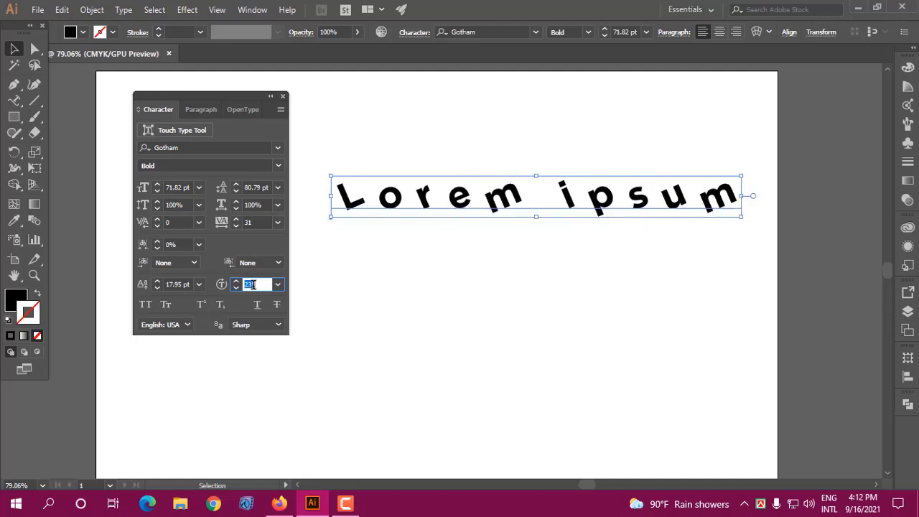
Step: Try lower and negative character rotations on the text, such as -4°, and restore the rotation to 0°
{"action": "scroll", "coordinate": [253, 285], "scroll_direction": "down", "scroll_amount": 20}
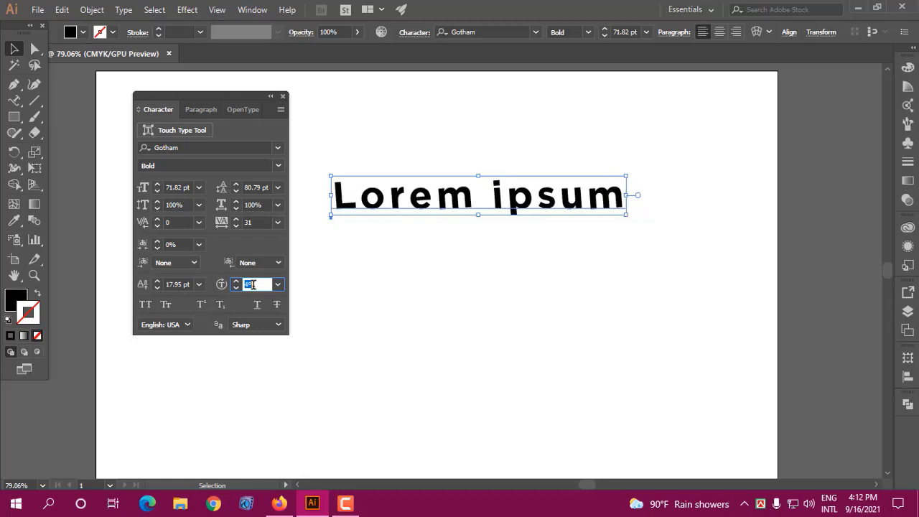
{"action": "scroll", "coordinate": [253, 285], "scroll_direction": "up", "scroll_amount": 20}
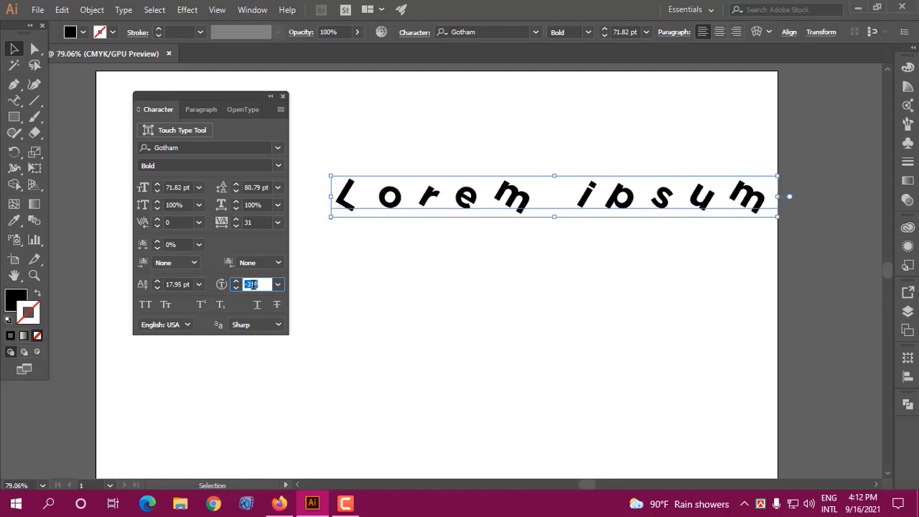
{"action": "scroll", "coordinate": [253, 285], "scroll_direction": "up", "scroll_amount": 10}
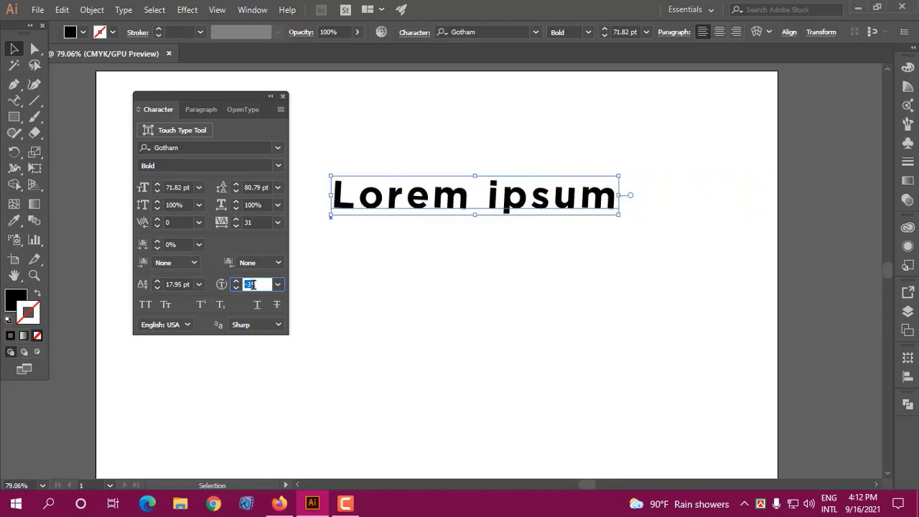
{"action": "scroll", "coordinate": [253, 285], "scroll_direction": "down", "scroll_amount": 4}
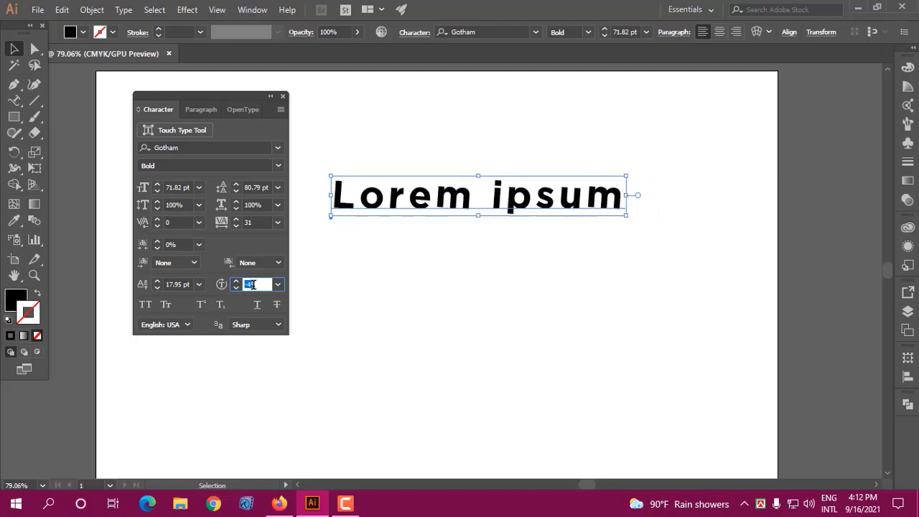
{"action": "left_click", "coordinate": [277, 285]}
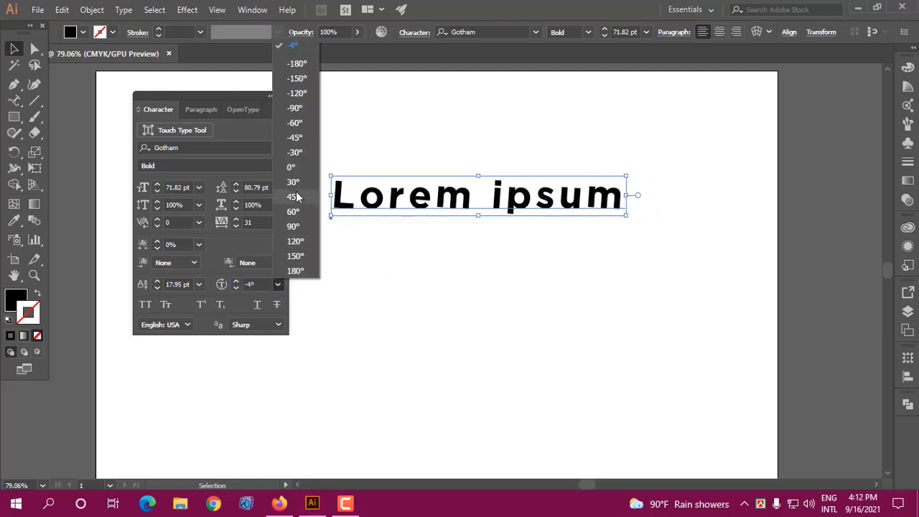
{"action": "left_click", "coordinate": [300, 167]}
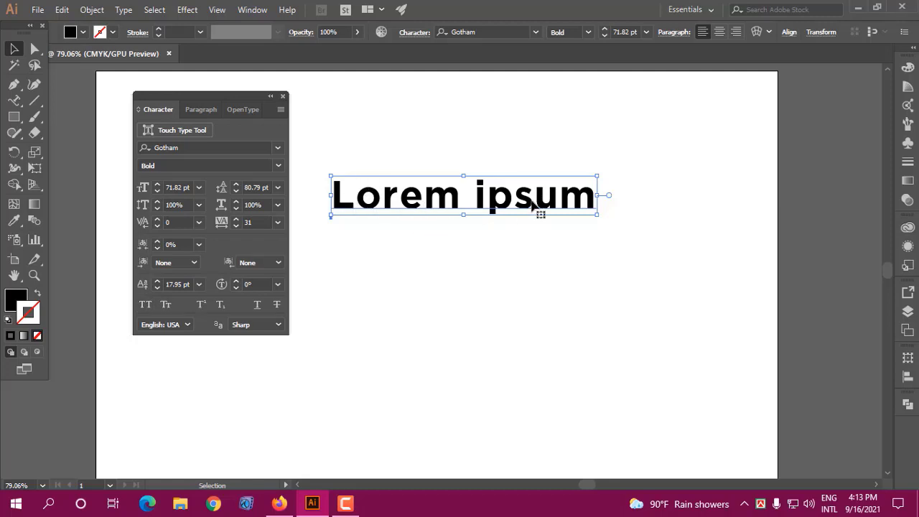
Step: Apply All Caps to the "Lorem ipsum" text and shift the text slightly to the right on the artboard
{"action": "left_click", "coordinate": [145, 305]}
{"action": "left_click_drag", "start_coordinate": [459, 205], "coordinate": [514, 200]}
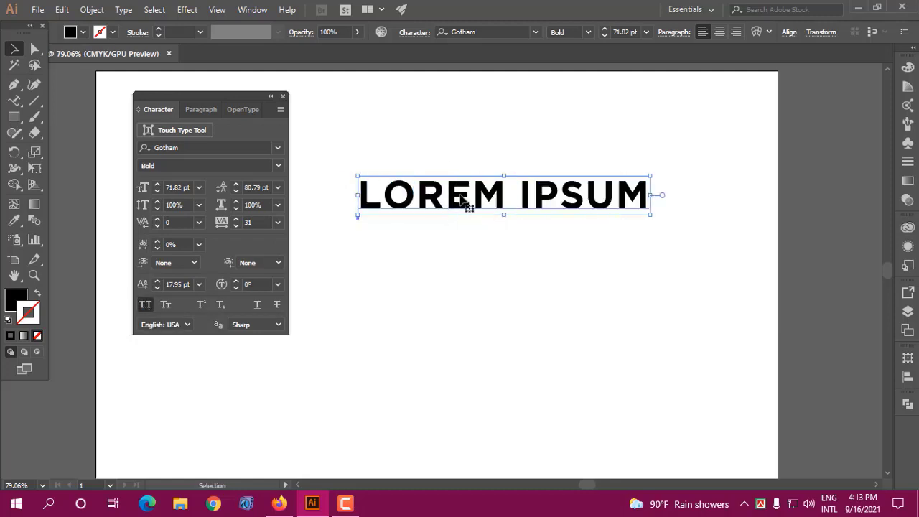
{"action": "left_click_drag", "start_coordinate": [440, 200], "coordinate": [431, 200]}
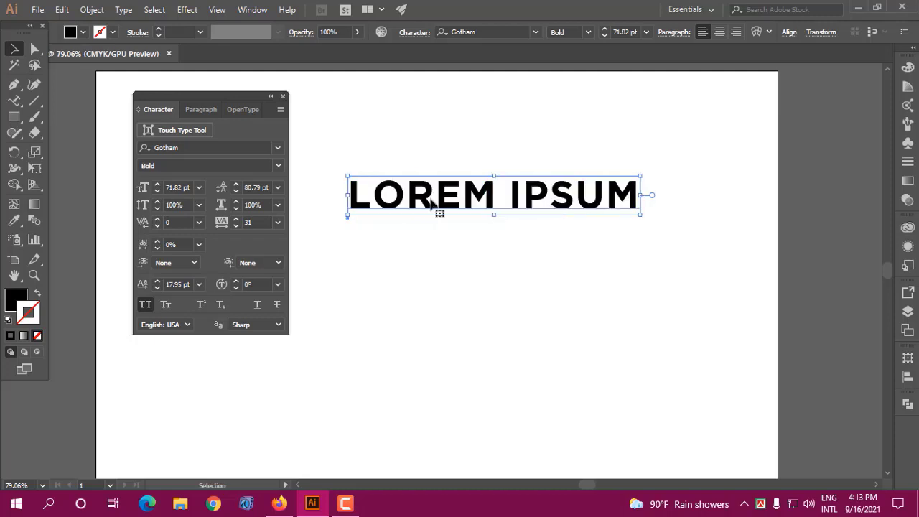
Step: Turn off All Caps for the text, and switch Small Caps on and back off
{"action": "left_click", "coordinate": [145, 308]}
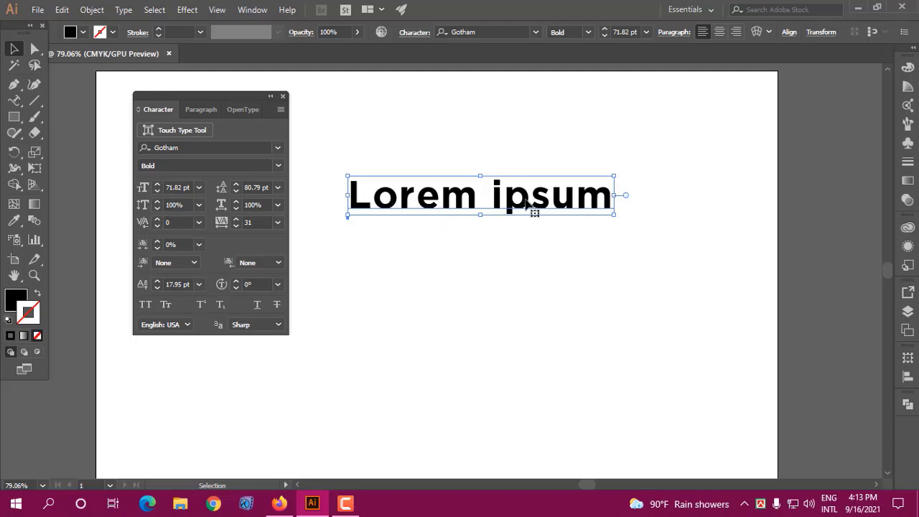
{"action": "left_click", "coordinate": [166, 304]}
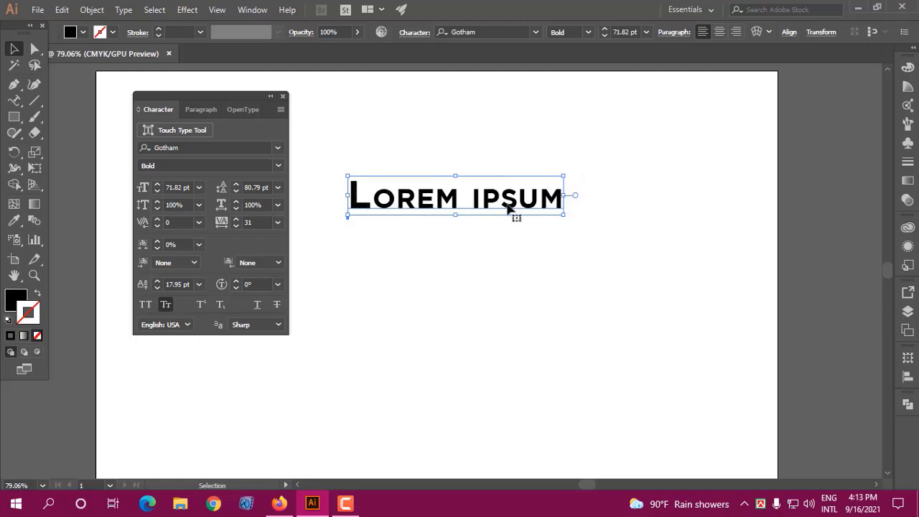
{"action": "left_click", "coordinate": [165, 305]}
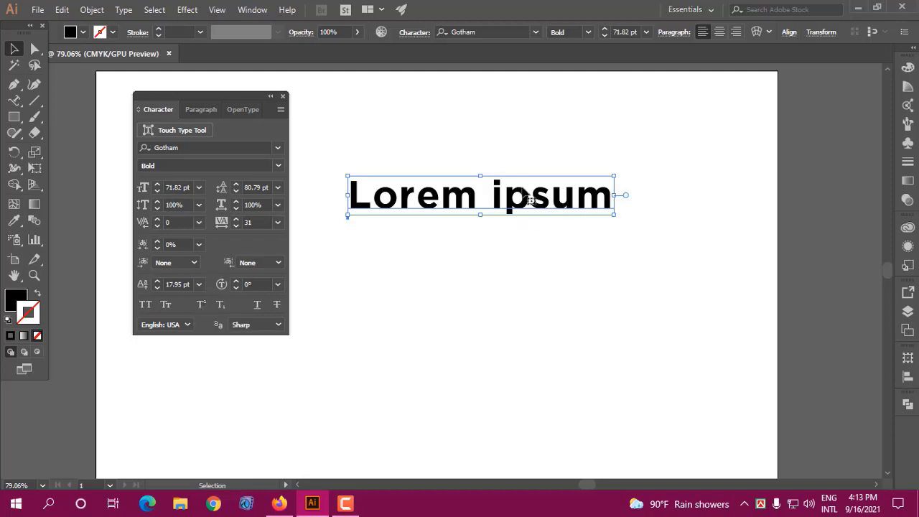
Step: Make the final "m" of "ipsum" superscript using the Type tool
{"action": "left_click", "coordinate": [19, 101]}
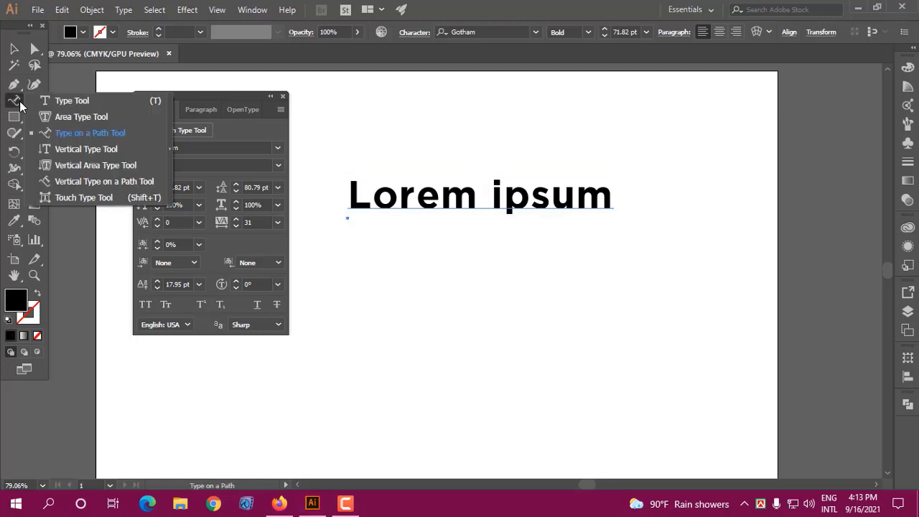
{"action": "left_click", "coordinate": [72, 101]}
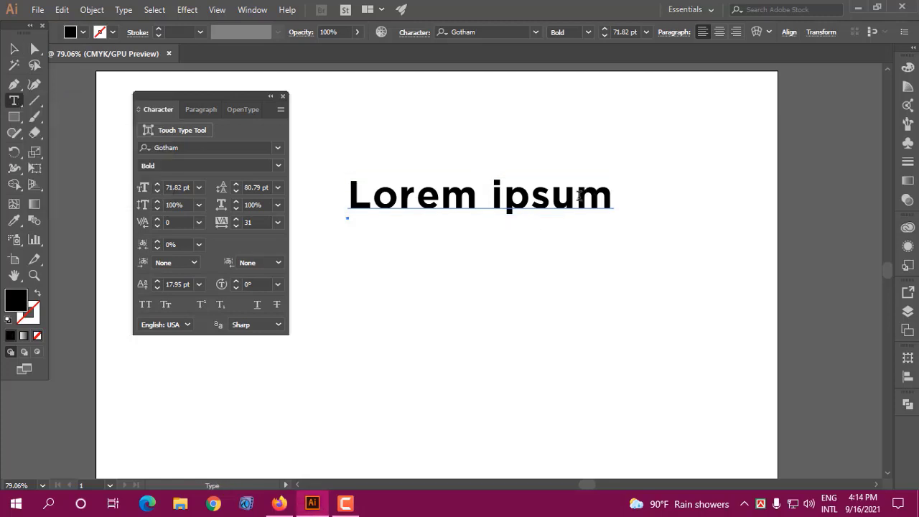
{"action": "left_click_drag", "start_coordinate": [579, 195], "coordinate": [614, 227]}
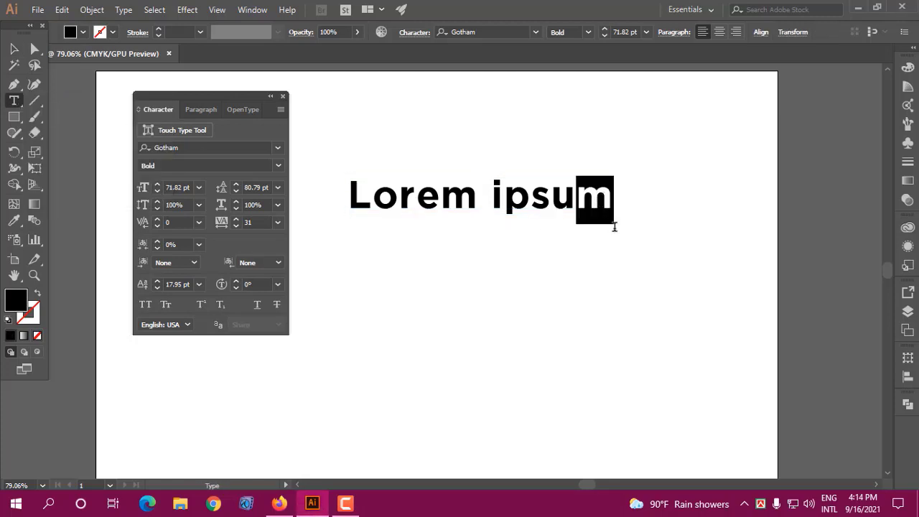
{"action": "left_click", "coordinate": [202, 307]}
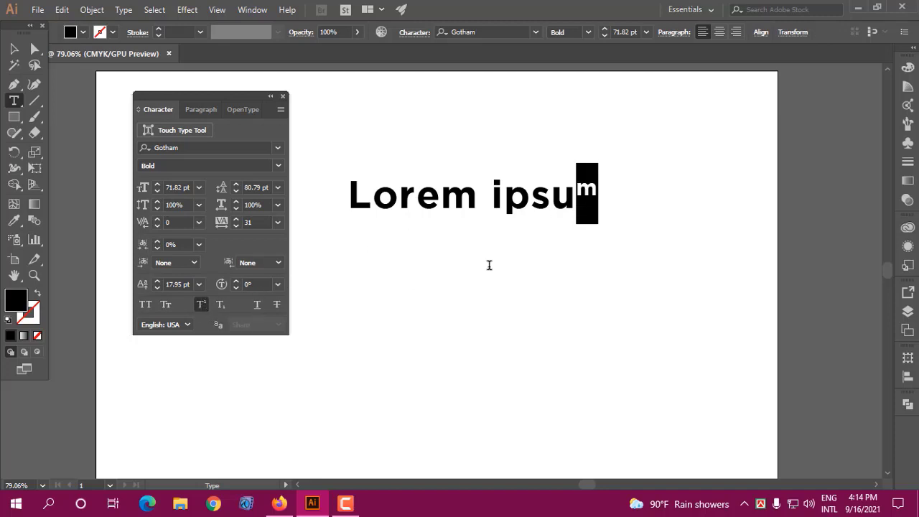
{"action": "left_click", "coordinate": [568, 200]}
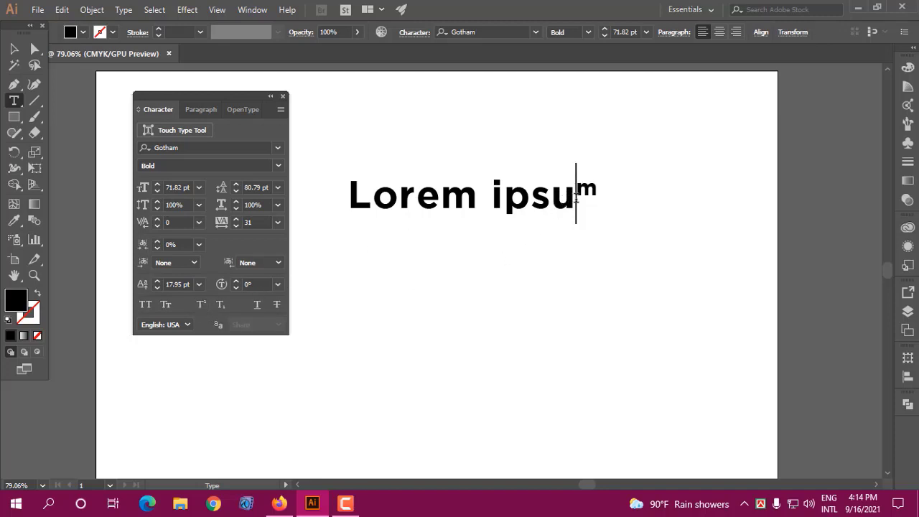
Step: Make the "s" in "ipsum" subscript
{"action": "left_click_drag", "start_coordinate": [553, 199], "coordinate": [598, 189]}
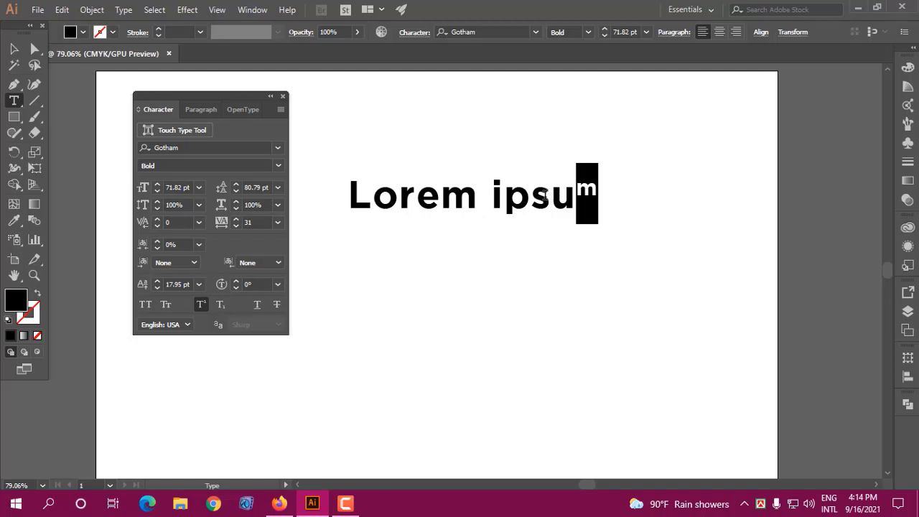
{"action": "left_click_drag", "start_coordinate": [533, 198], "coordinate": [552, 200]}
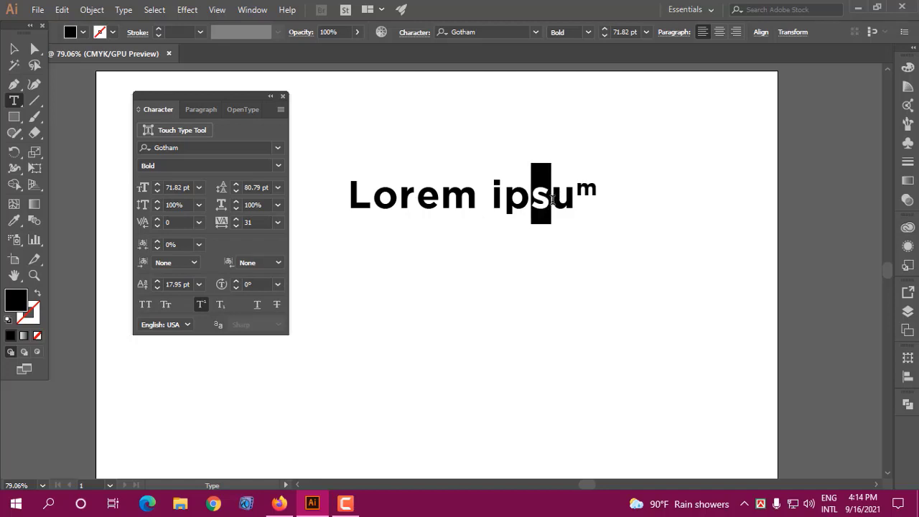
{"action": "left_click", "coordinate": [222, 306]}
{"action": "left_click", "coordinate": [535, 216]}
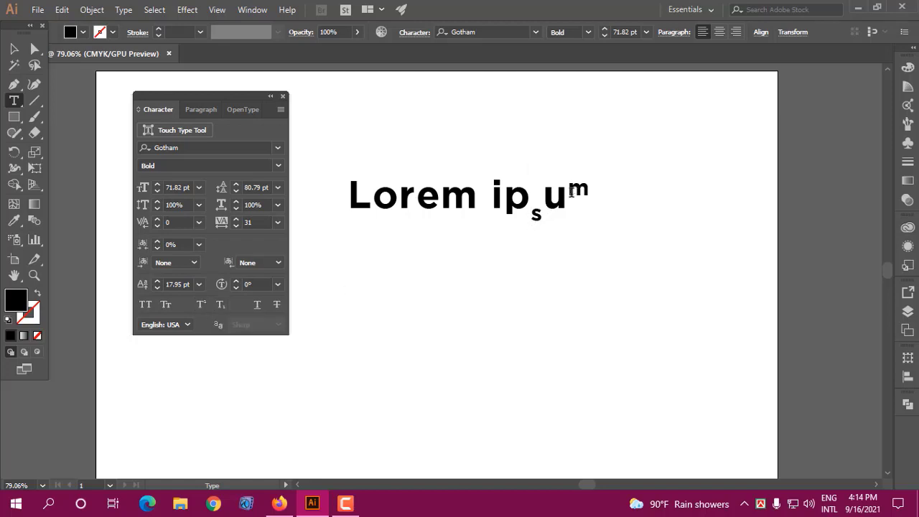
Step: Remove the subscript from the "s" and the superscript from the final "m" in "ipsum"
{"action": "left_click", "coordinate": [220, 304]}
{"action": "left_click_drag", "start_coordinate": [532, 210], "coordinate": [544, 210]}
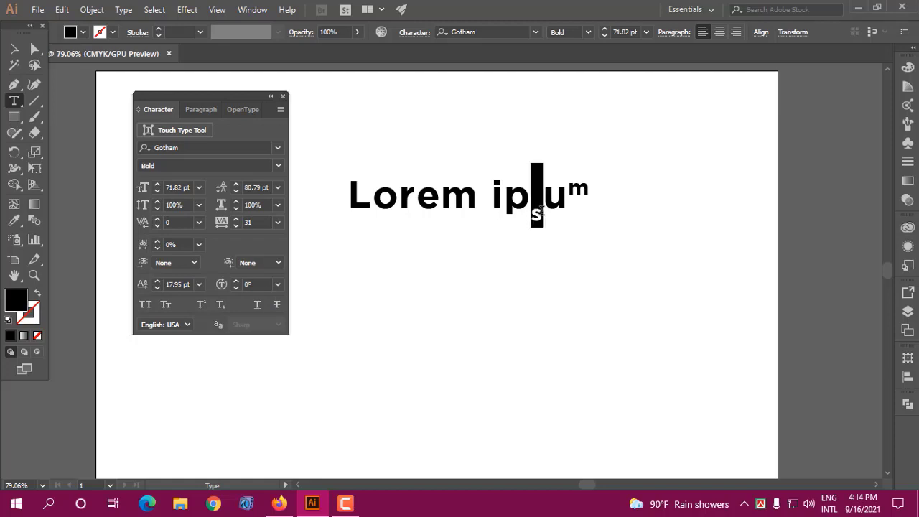
{"action": "left_click", "coordinate": [221, 304]}
{"action": "left_click_drag", "start_coordinate": [574, 184], "coordinate": [599, 188]}
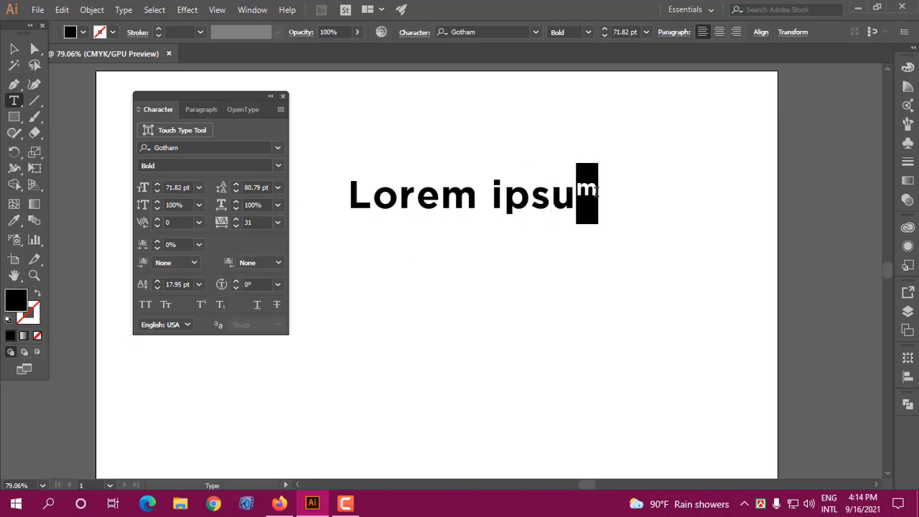
{"action": "left_click", "coordinate": [201, 305]}
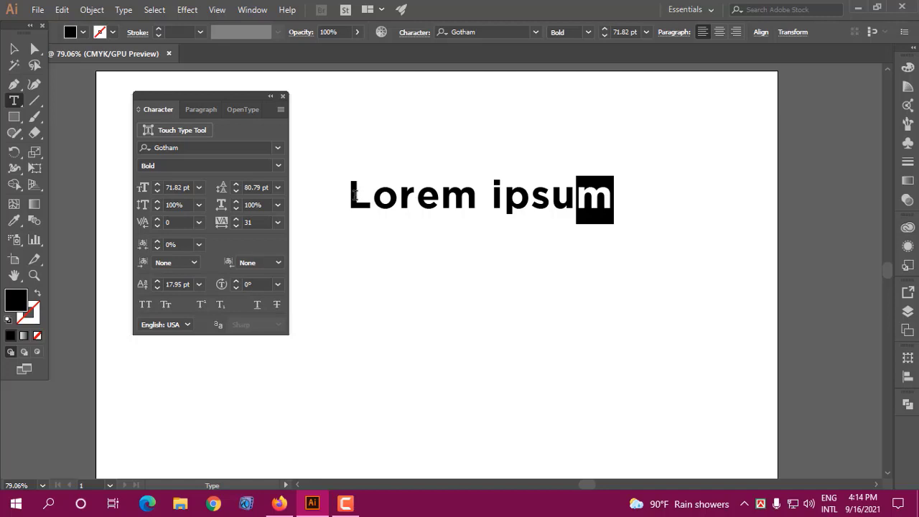
Step: Underline the whole "Lorem ipsum" text
{"action": "left_click_drag", "start_coordinate": [354, 194], "coordinate": [605, 194]}
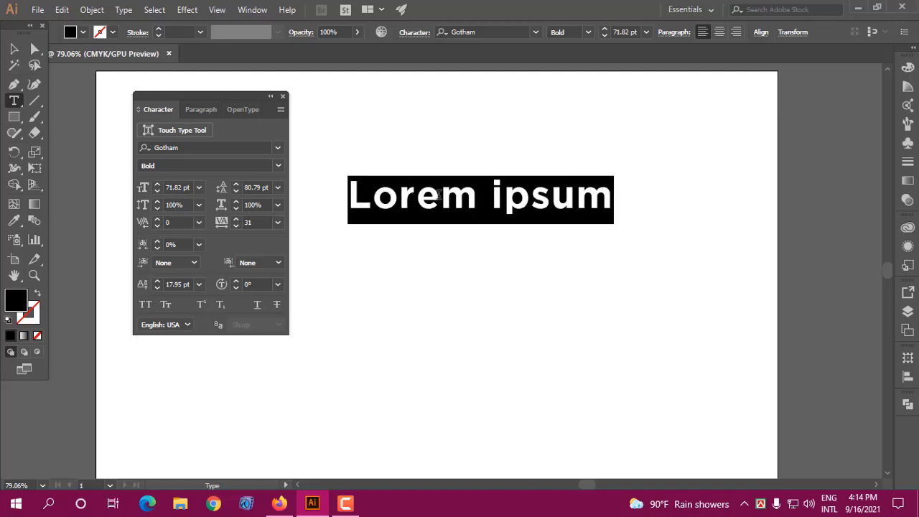
{"action": "left_click", "coordinate": [257, 305]}
{"action": "left_click", "coordinate": [434, 193]}
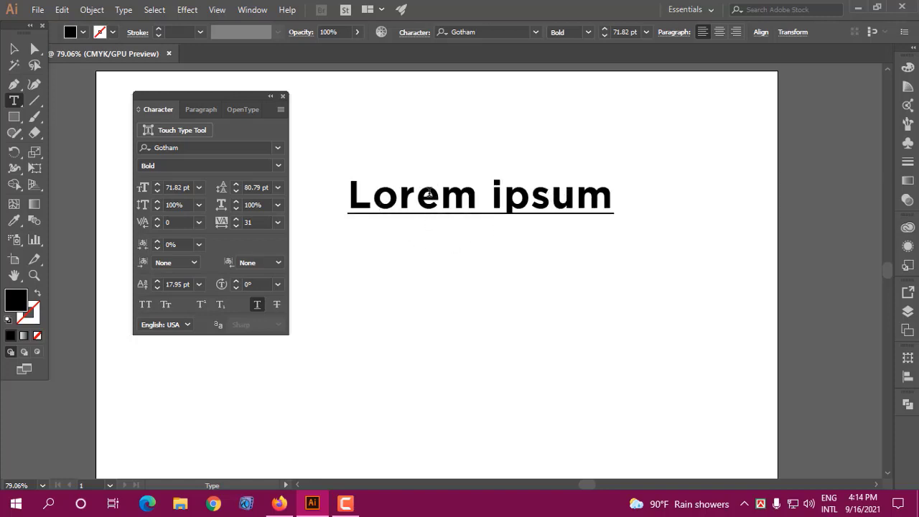
Step: Add strikethrough to the whole "Lorem ipsum" text
{"action": "left_click_drag", "start_coordinate": [336, 195], "coordinate": [639, 192]}
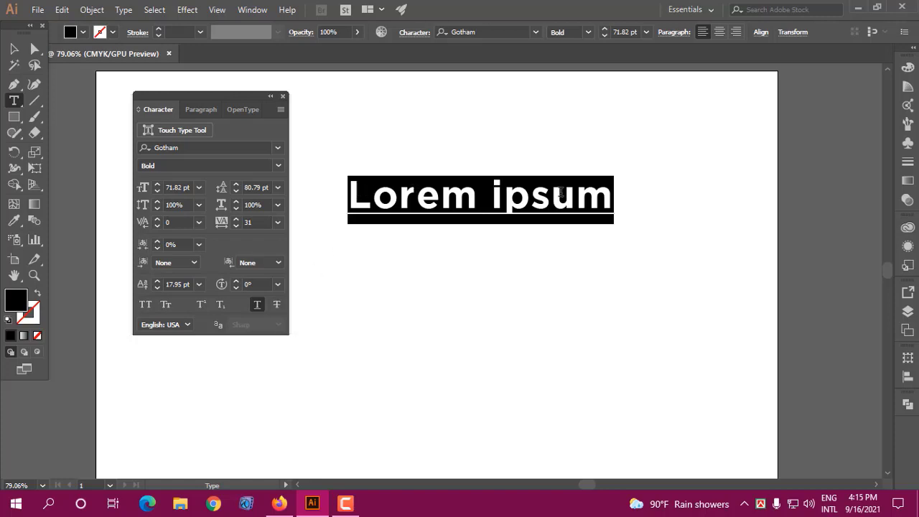
{"action": "left_click", "coordinate": [277, 304]}
{"action": "left_click", "coordinate": [412, 203]}
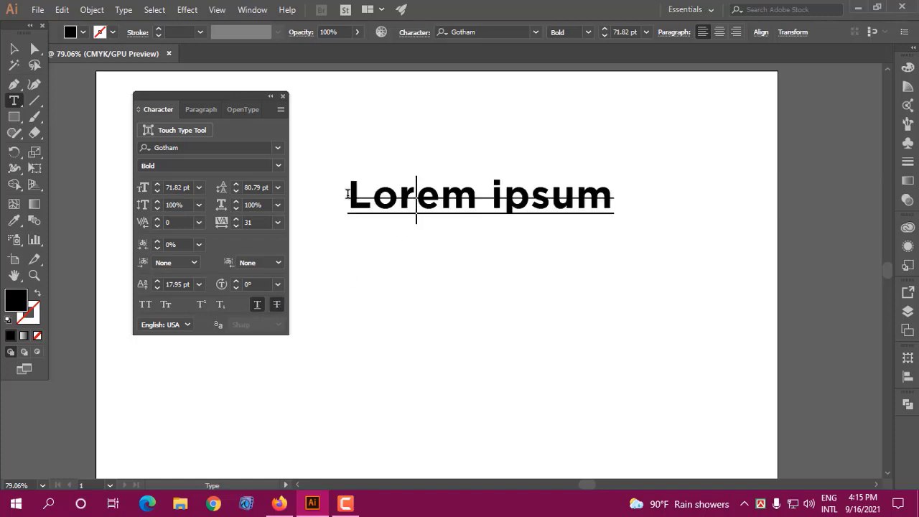
Step: Remove the strikethrough and underline from the whole "Lorem ipsum" text
{"action": "left_click_drag", "start_coordinate": [348, 194], "coordinate": [618, 191]}
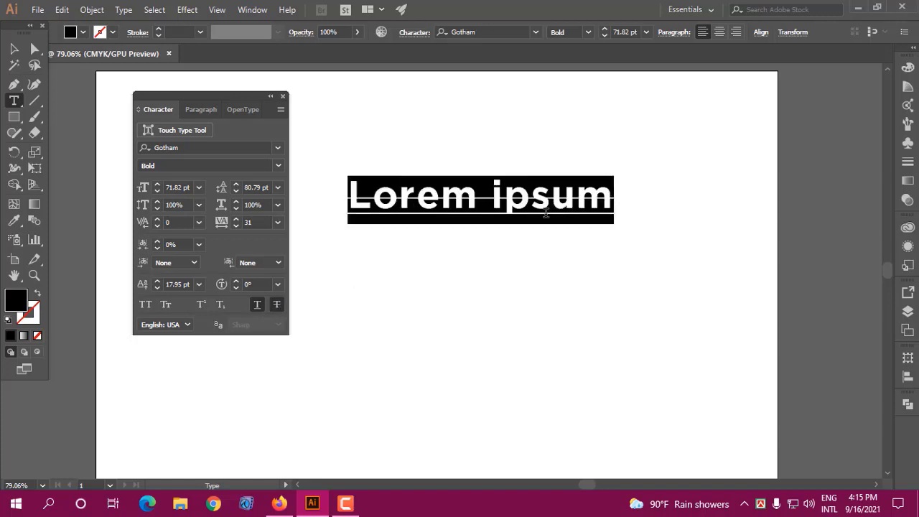
{"action": "left_click", "coordinate": [278, 305]}
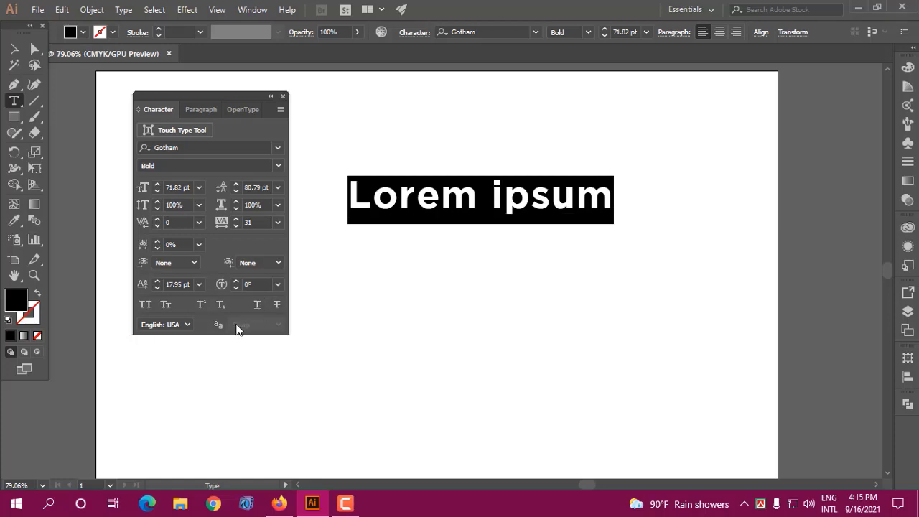
Step: View the list of available languages for the selected "Lorem ipsum" text
{"action": "left_click_drag", "start_coordinate": [217, 93], "coordinate": [219, 98]}
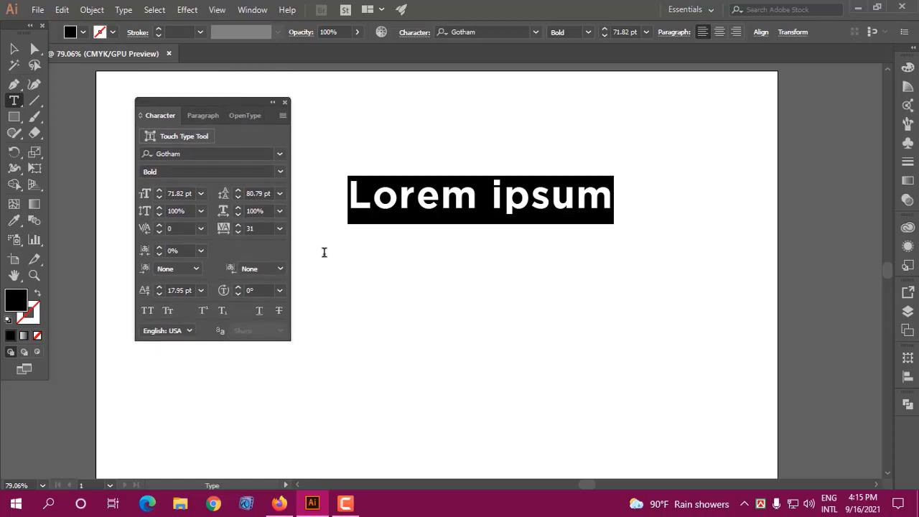
{"action": "left_click", "coordinate": [189, 332]}
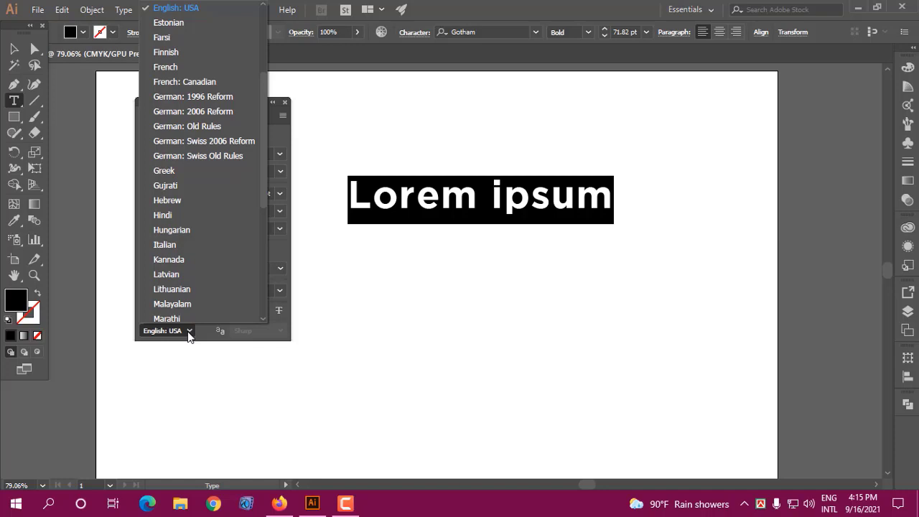
{"action": "left_click", "coordinate": [189, 332]}
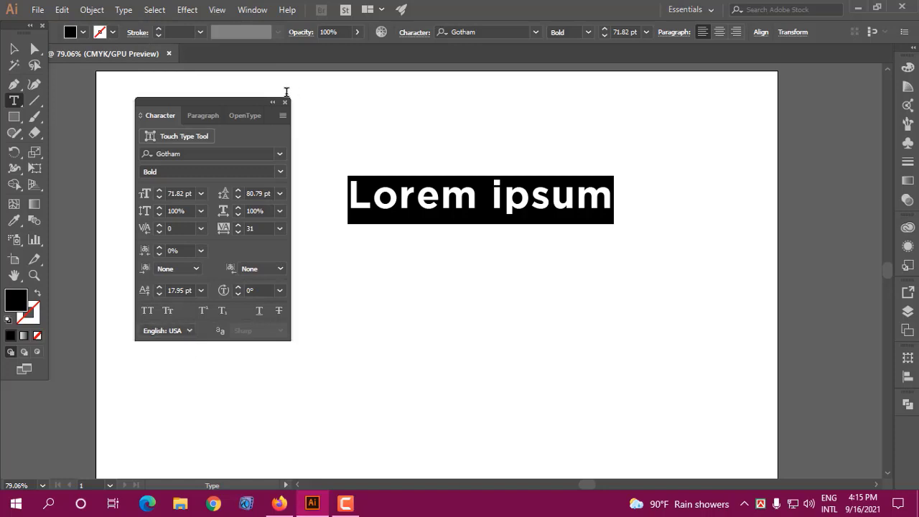
{"action": "left_click_drag", "start_coordinate": [217, 107], "coordinate": [230, 96]}
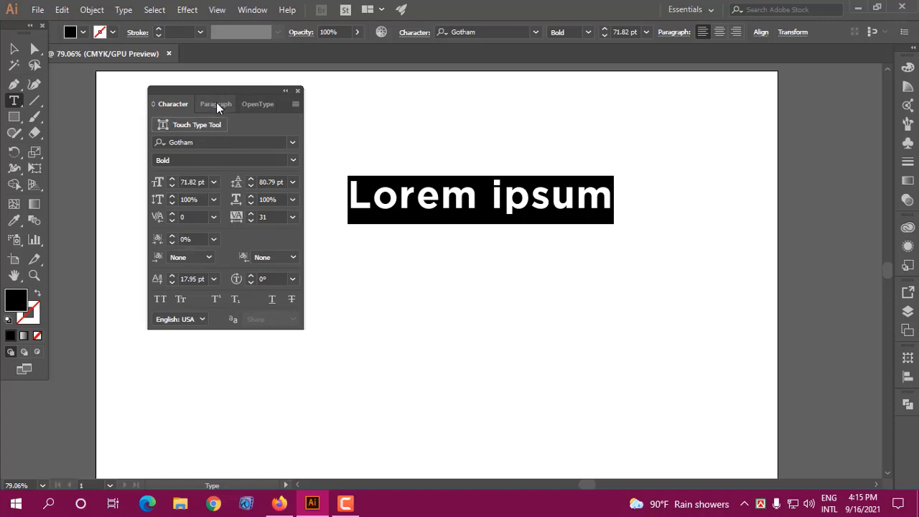
Step: Delete the "Lorem ipsum" text object from the artboard
{"action": "left_click", "coordinate": [414, 192]}
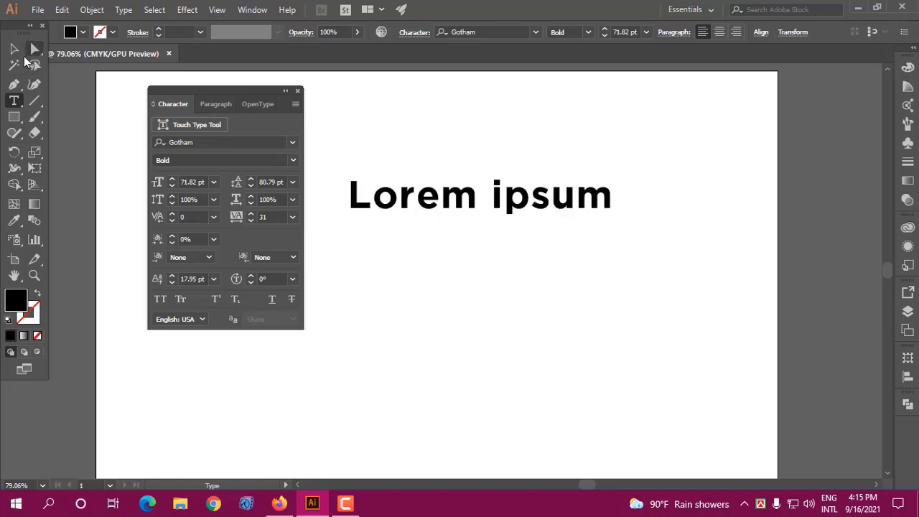
{"action": "key", "text": "Escape"}
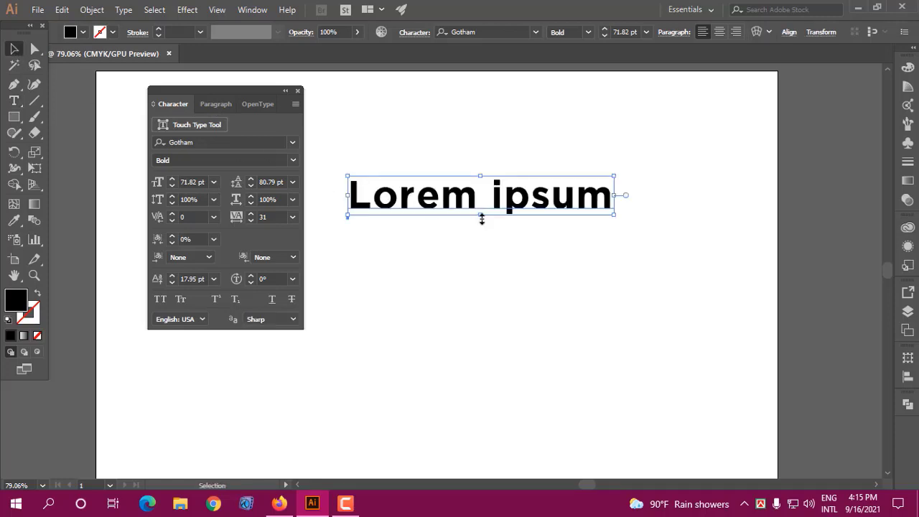
{"action": "key", "text": "Delete"}
{"action": "left_click_drag", "start_coordinate": [13, 101], "coordinate": [56, 103]}
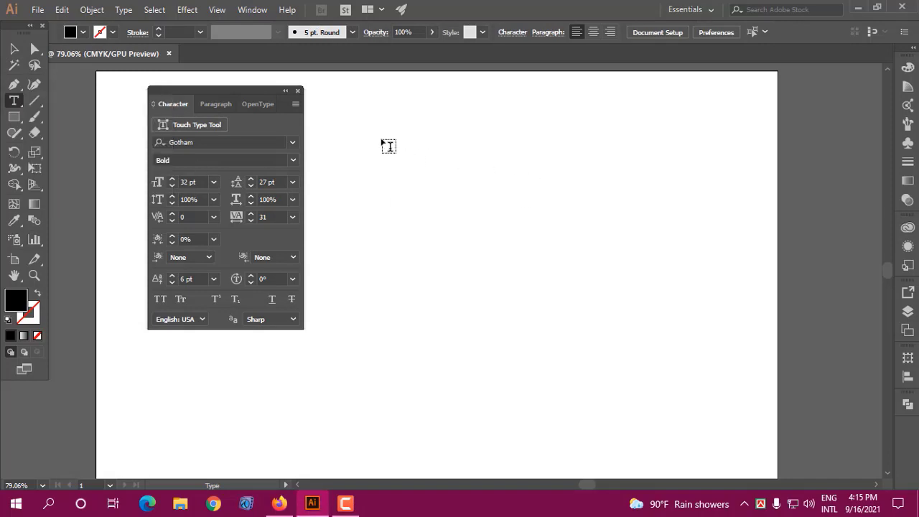
{"action": "left_click_drag", "start_coordinate": [371, 133], "coordinate": [666, 425]}
{"action": "left_click", "coordinate": [15, 49]}
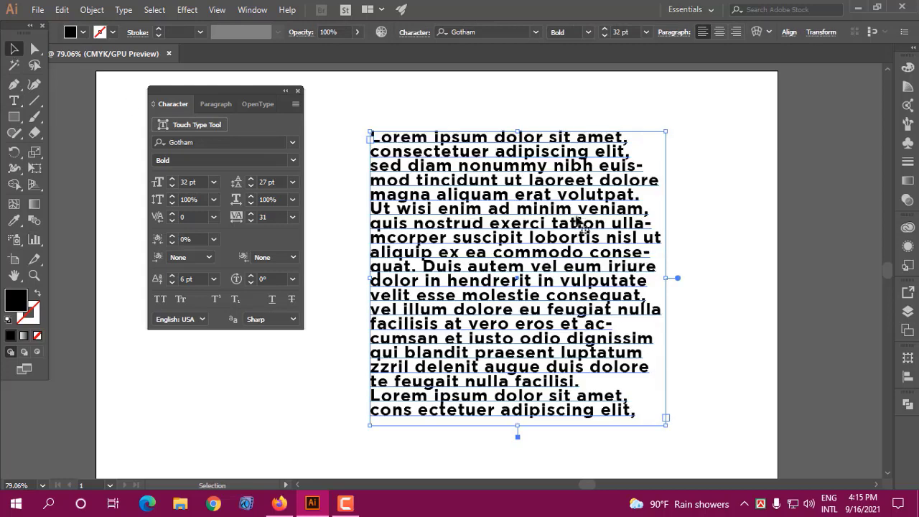
{"action": "left_click_drag", "start_coordinate": [574, 221], "coordinate": [570, 185]}
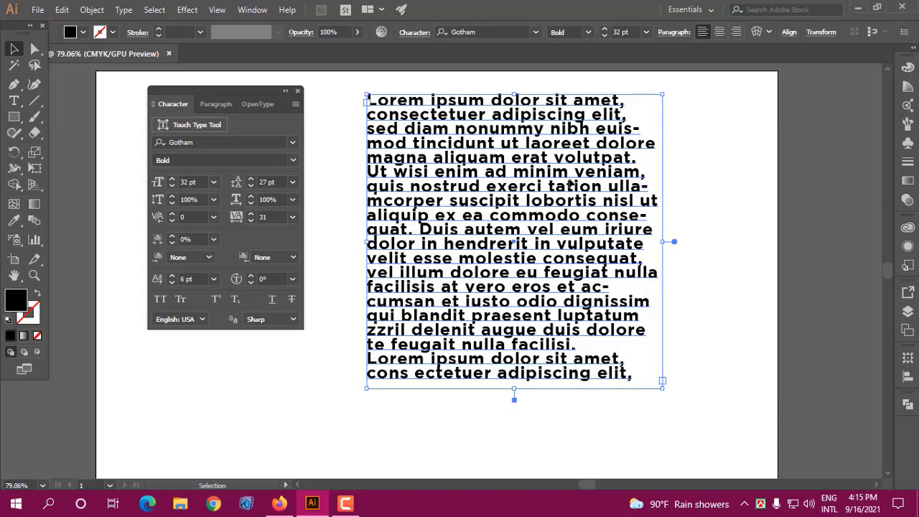
{"action": "key", "text": "Delete"}
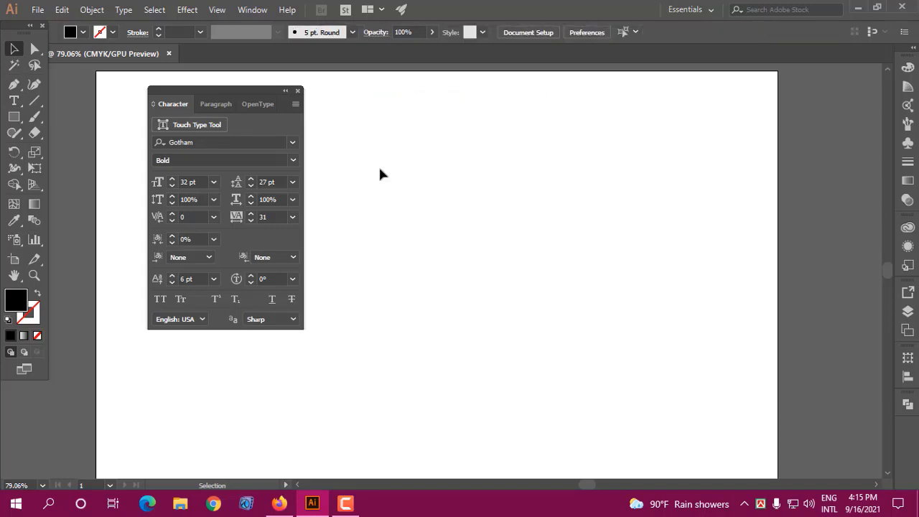
Step: Set the font size to 21 pt and draw a large area-type frame of placeholder text on the artboard's right half
{"action": "left_click", "coordinate": [213, 184]}
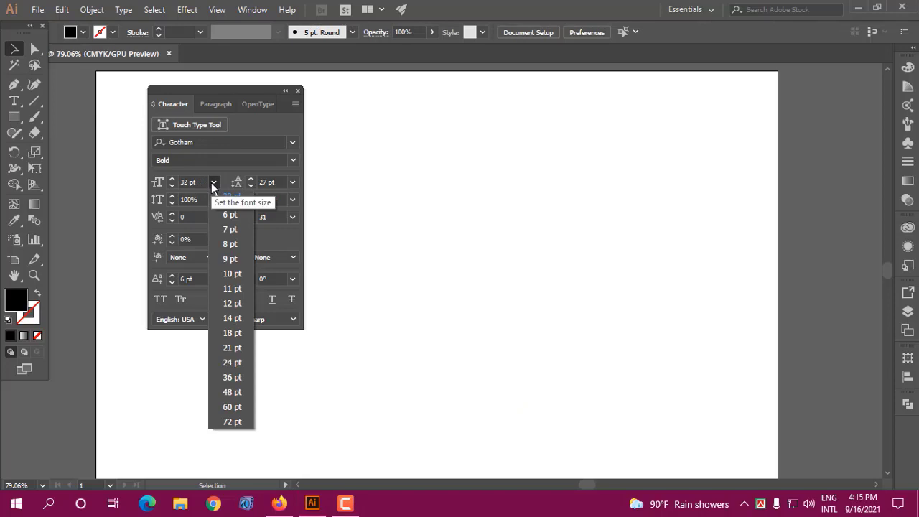
{"action": "left_click", "coordinate": [232, 347]}
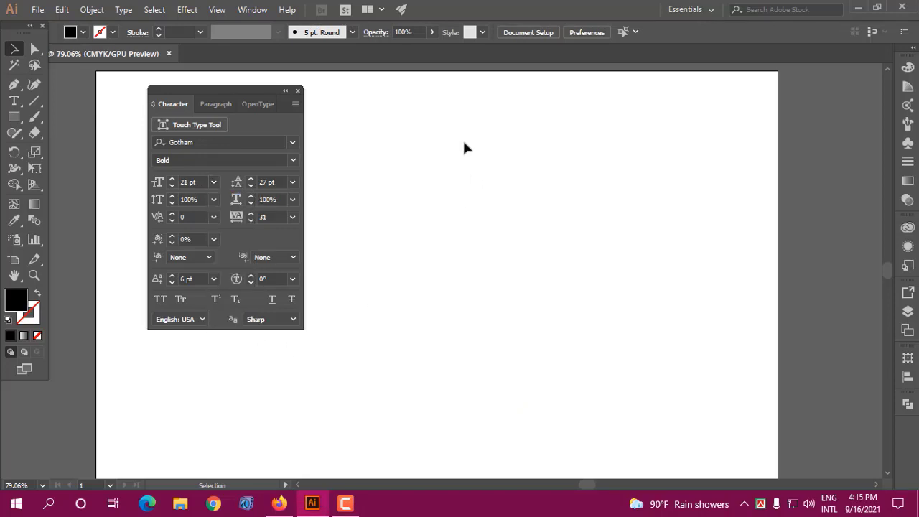
{"action": "left_click", "coordinate": [14, 103]}
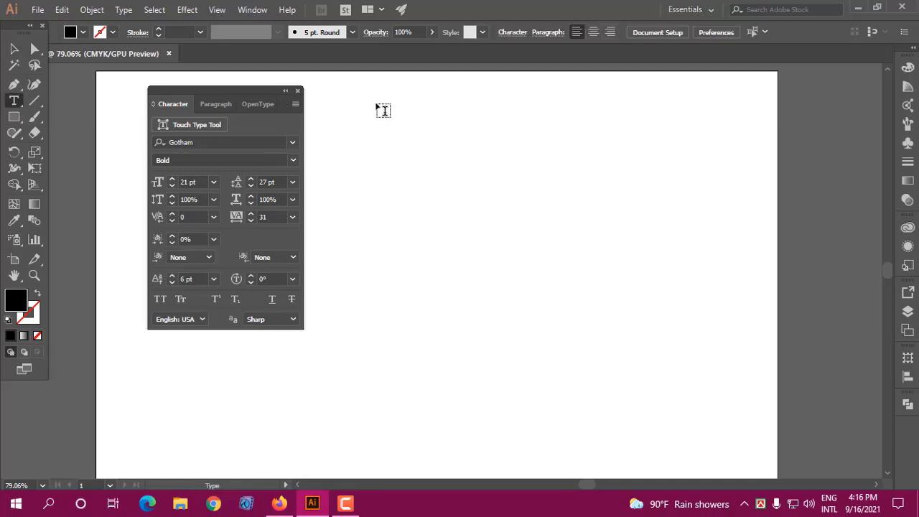
{"action": "left_click_drag", "start_coordinate": [374, 98], "coordinate": [720, 456]}
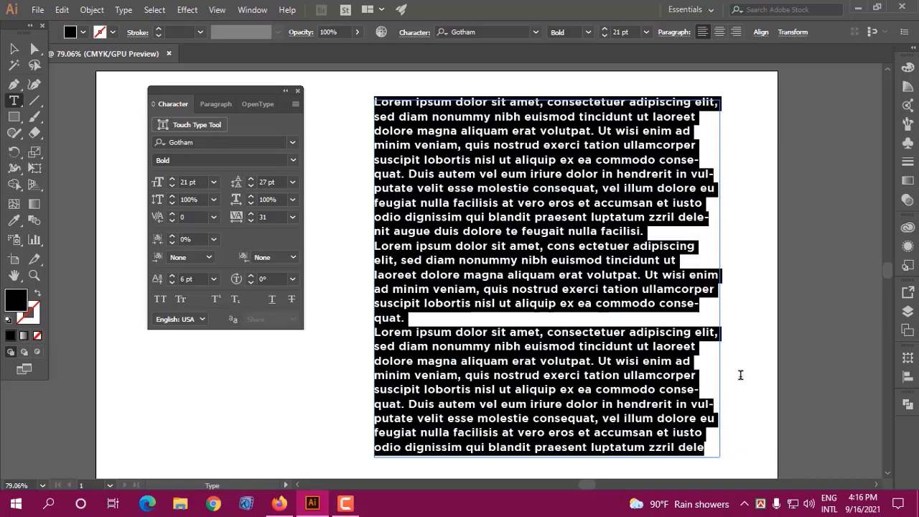
Step: Widen the placeholder text frame to the artboard's right edge and shift it slightly left
{"action": "key", "text": "Escape"}
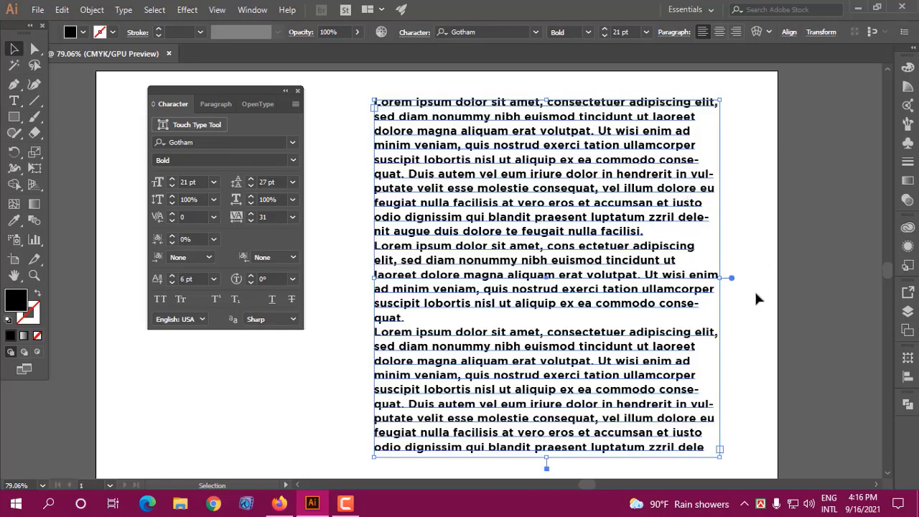
{"action": "left_click_drag", "start_coordinate": [731, 277], "coordinate": [788, 278]}
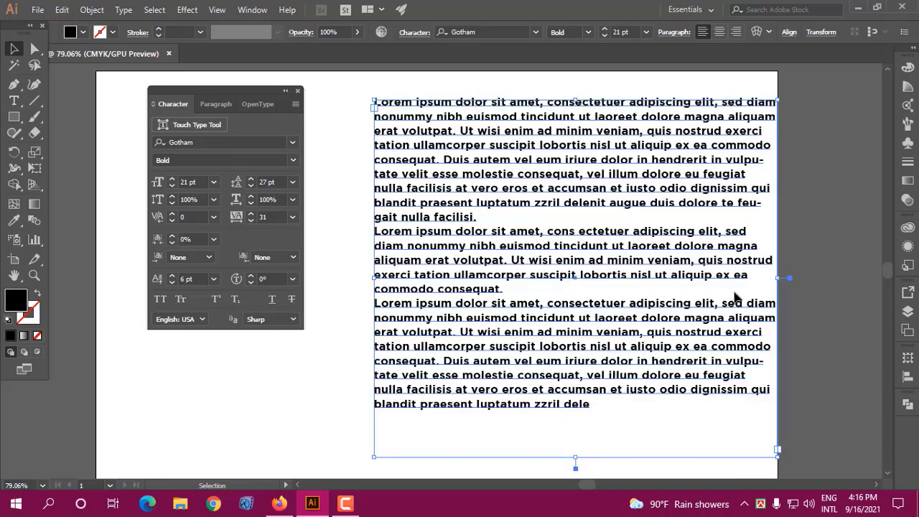
{"action": "left_click_drag", "start_coordinate": [520, 133], "coordinate": [510, 133]}
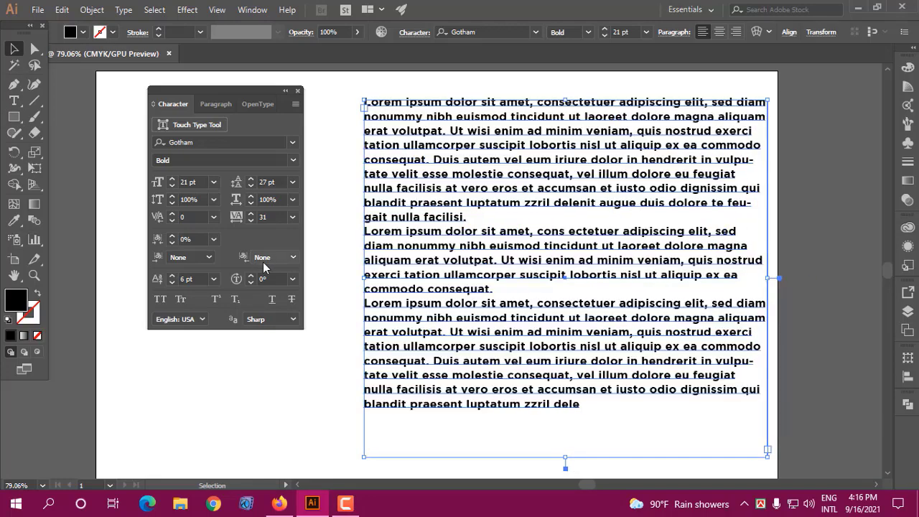
Step: Try center alignment and right alignment on the placeholder paragraphs
{"action": "left_click", "coordinate": [214, 106]}
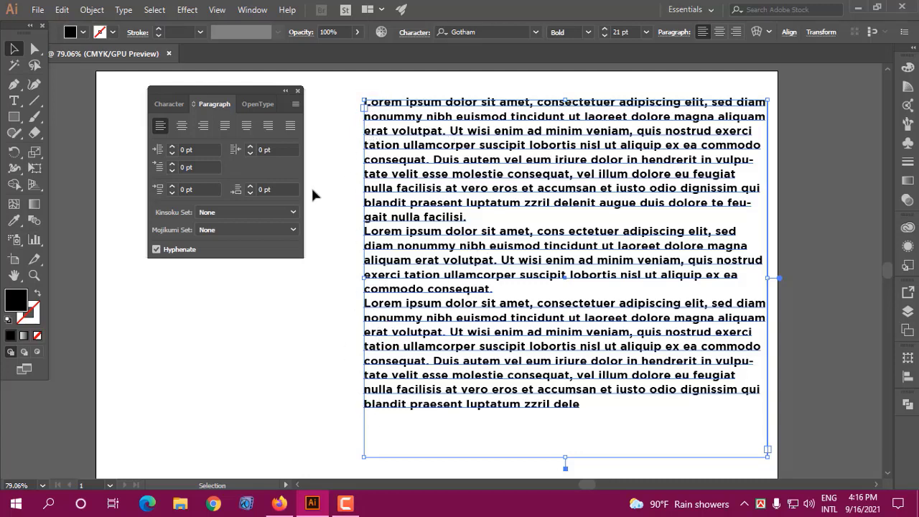
{"action": "left_click", "coordinate": [182, 127]}
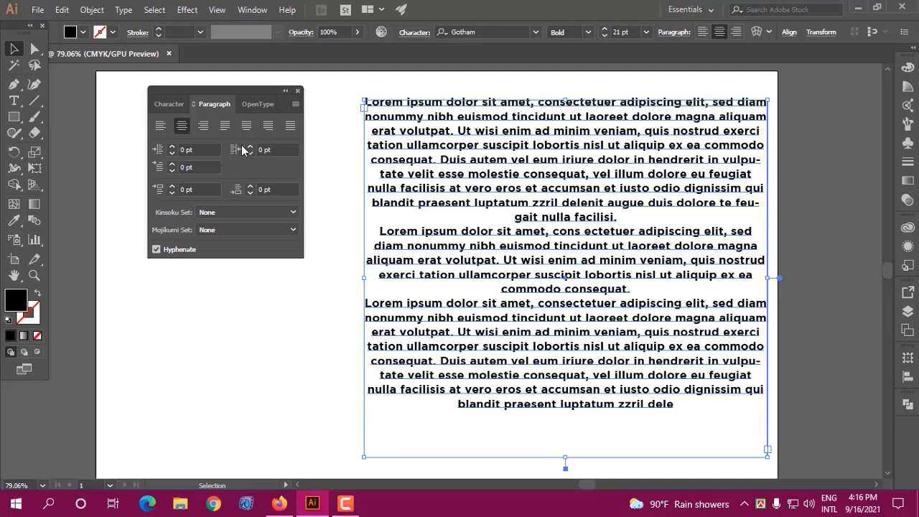
{"action": "left_click", "coordinate": [203, 127]}
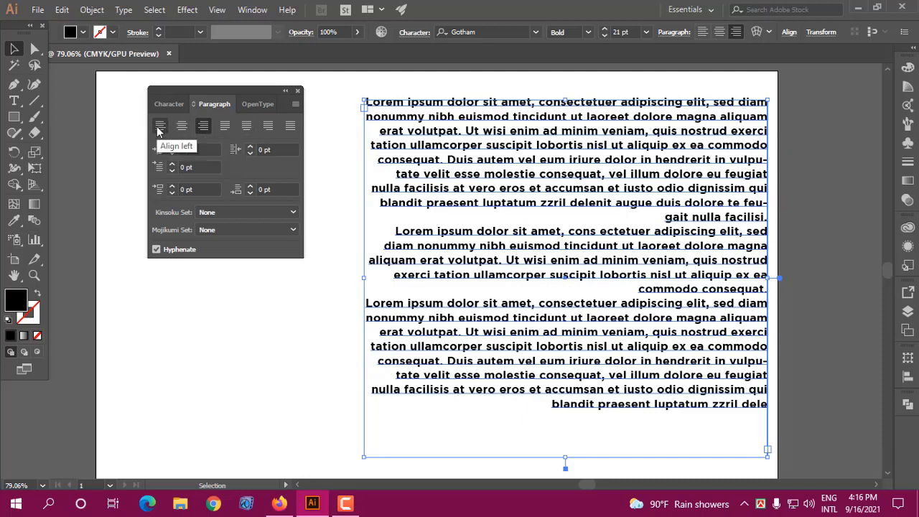
Step: Try justifying the paragraphs with the last line aligned left, centered and right, and with all lines justified
{"action": "left_click", "coordinate": [226, 129]}
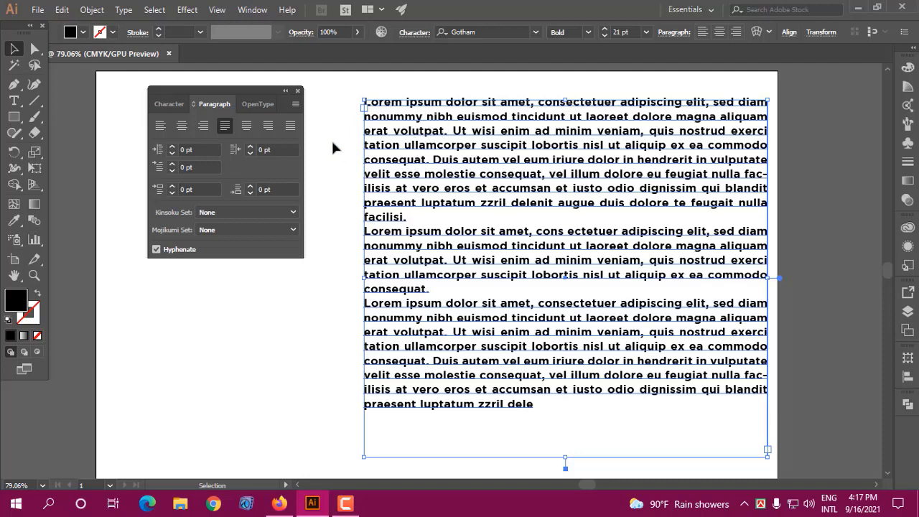
{"action": "left_click", "coordinate": [245, 125]}
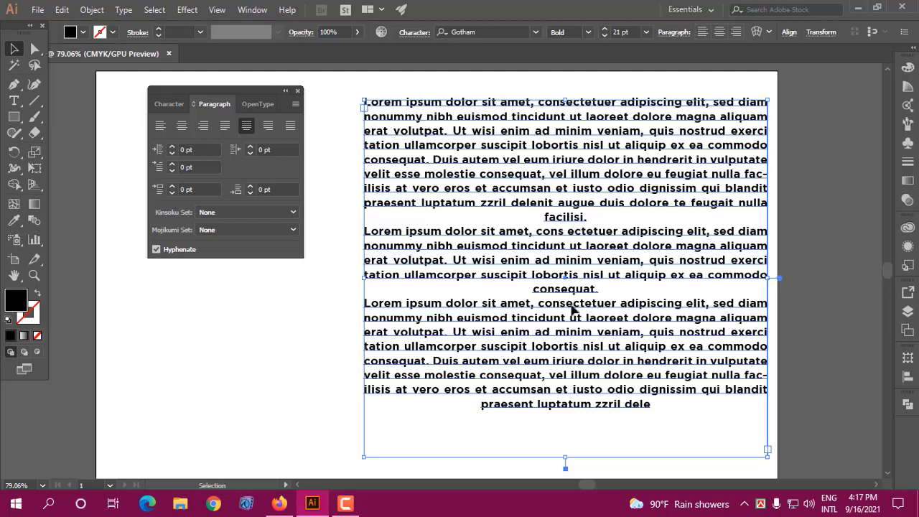
{"action": "left_click", "coordinate": [267, 128]}
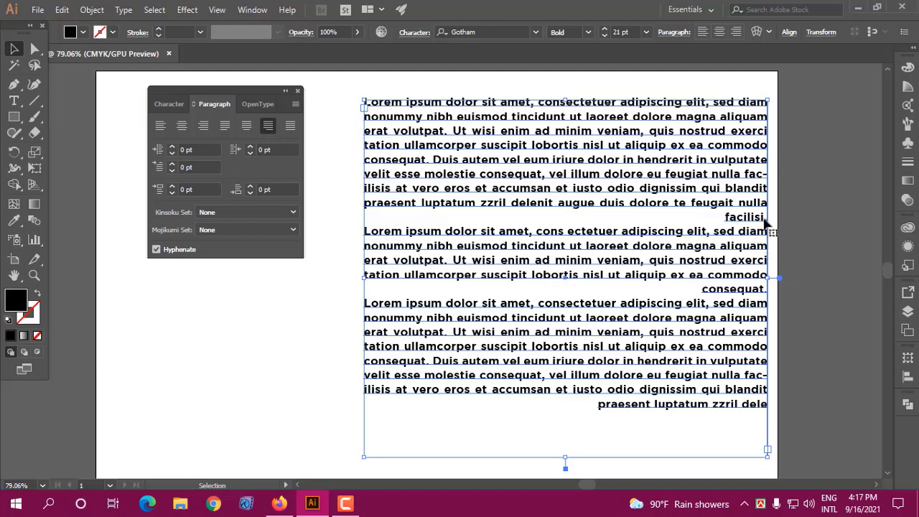
{"action": "left_click", "coordinate": [291, 127]}
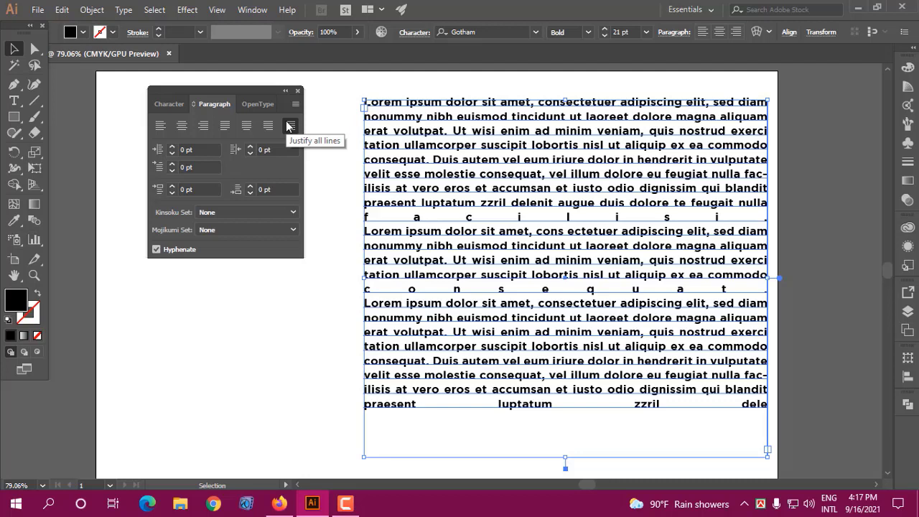
Step: Align the paragraphs left and set their left indent to 55 pt and right indent to 46 pt
{"action": "left_click", "coordinate": [159, 127]}
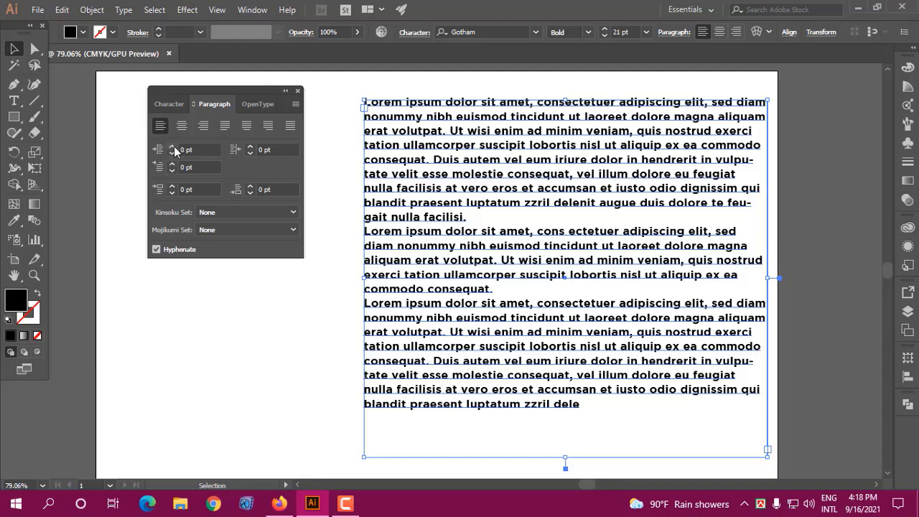
{"action": "left_click_drag", "start_coordinate": [171, 150], "coordinate": [172, 150]}
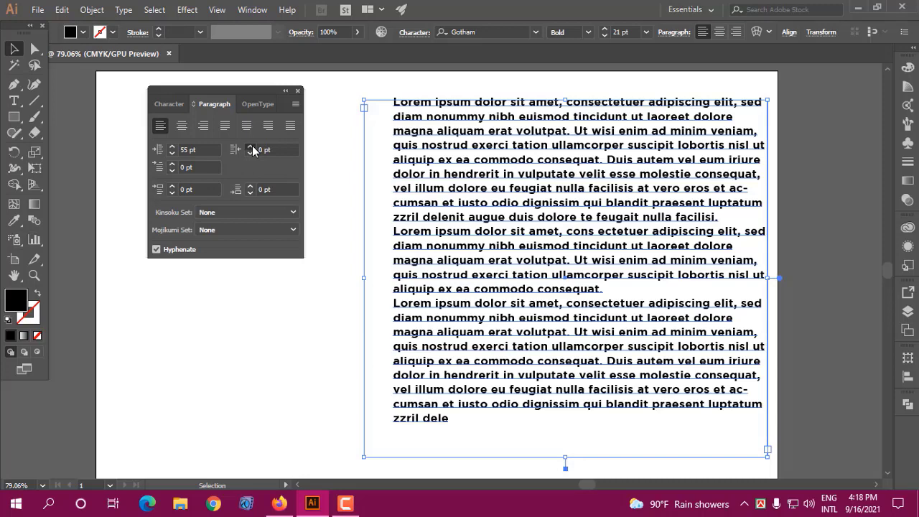
{"action": "left_click_drag", "start_coordinate": [251, 146], "coordinate": [253, 150]}
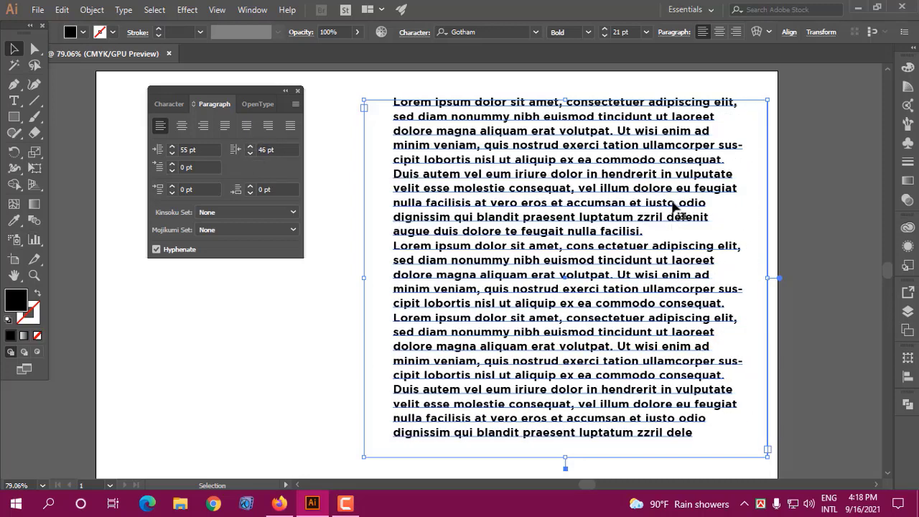
Step: Justify the paragraphs with the last line centered and set the first-line left indent to 82 pt
{"action": "left_click", "coordinate": [269, 127]}
{"action": "left_click", "coordinate": [247, 125]}
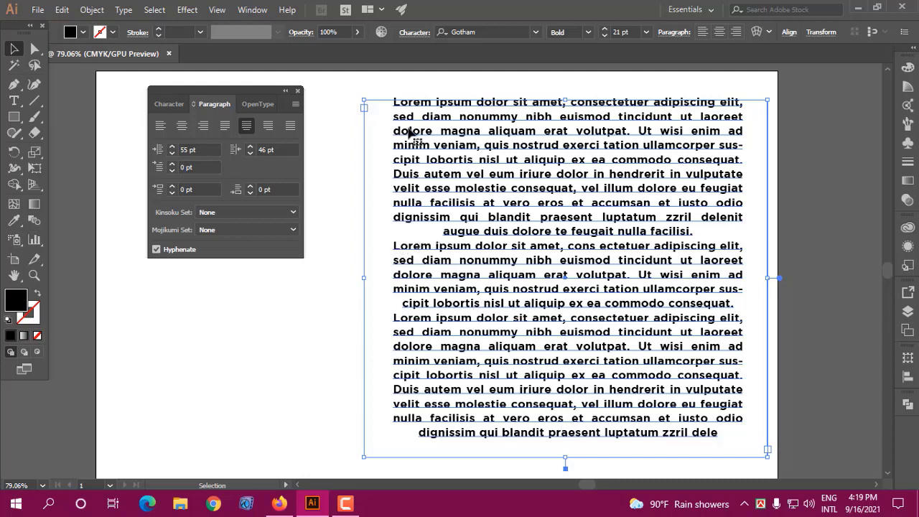
{"action": "left_click", "coordinate": [172, 165]}
{"action": "left_click_drag", "start_coordinate": [172, 167], "coordinate": [172, 167]}
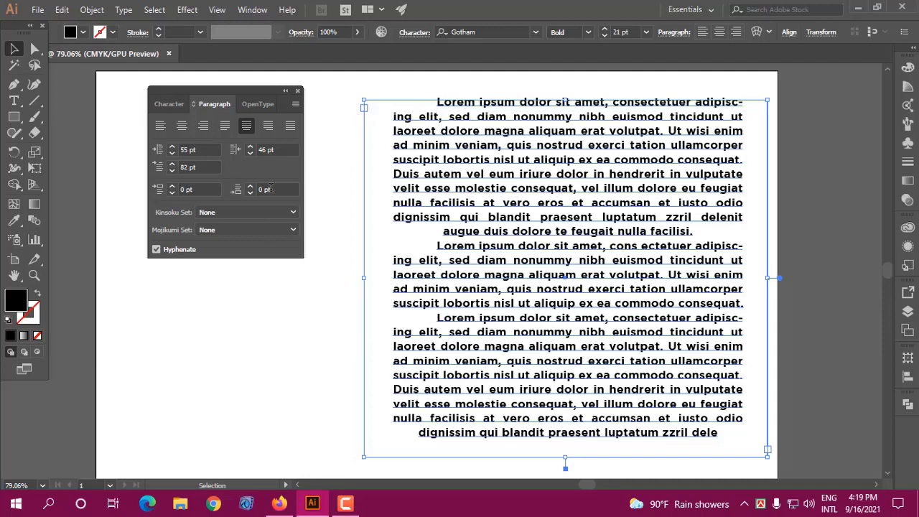
Step: Set the space before each paragraph to 27 pt
{"action": "left_click", "coordinate": [172, 188]}
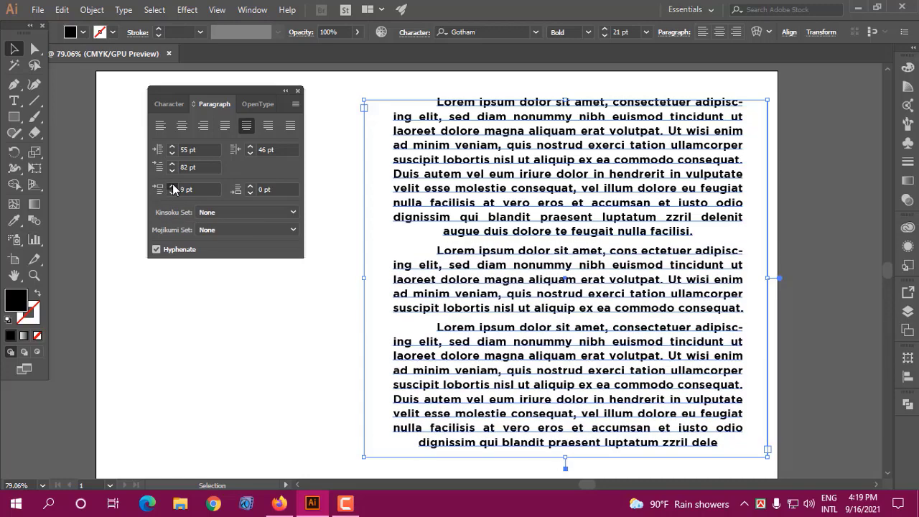
{"action": "left_click", "coordinate": [173, 188]}
{"action": "left_click", "coordinate": [172, 188]}
{"action": "left_click", "coordinate": [172, 188]}
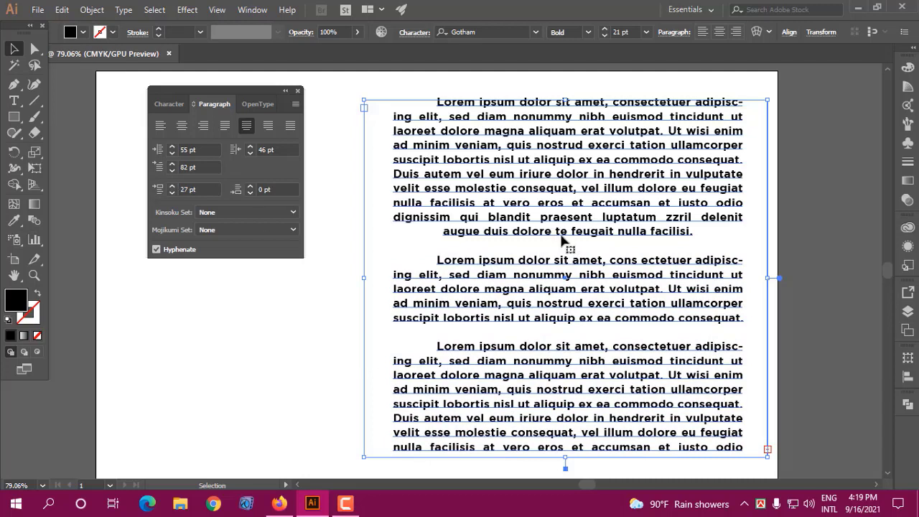
Step: Set the space after each paragraph to 14 pt
{"action": "left_click", "coordinate": [249, 186]}
{"action": "left_click", "coordinate": [249, 185]}
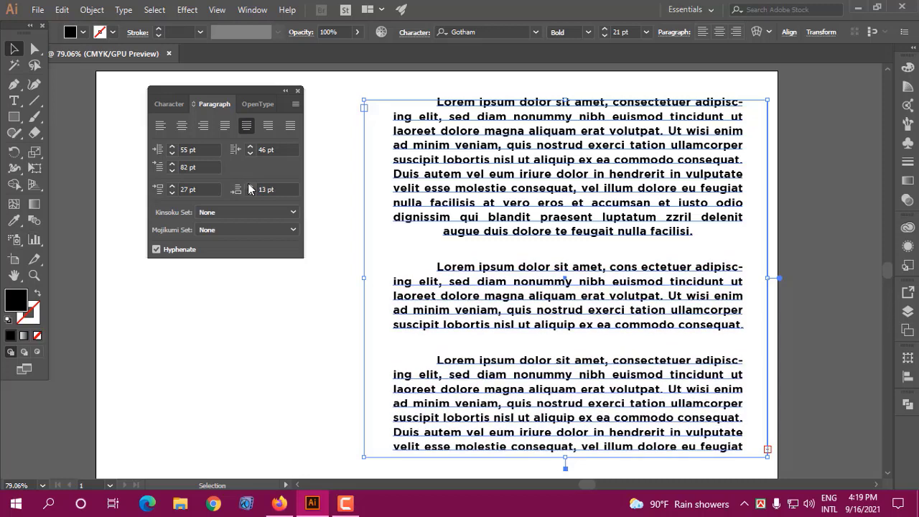
{"action": "left_click", "coordinate": [249, 185]}
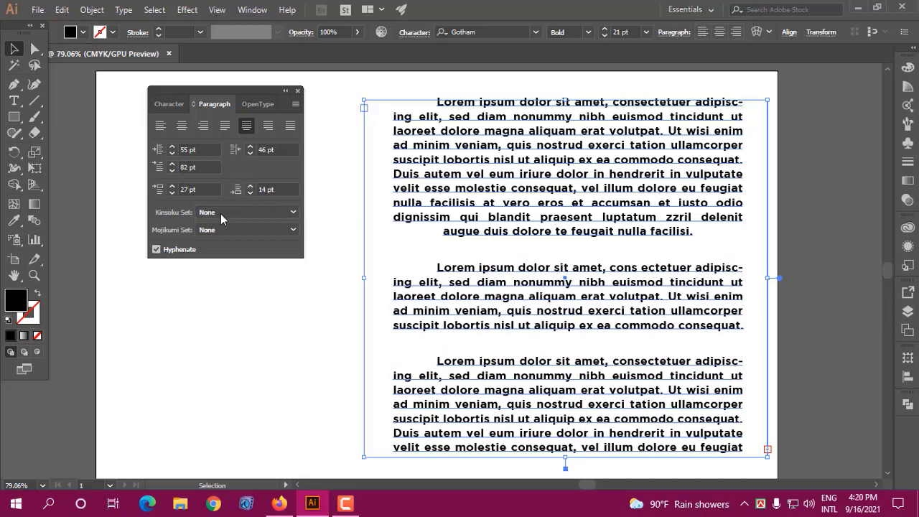
Step: View the Kinsoku Set choices and align the placeholder paragraphs left
{"action": "left_click", "coordinate": [242, 212]}
{"action": "left_click", "coordinate": [193, 222]}
{"action": "left_click", "coordinate": [170, 105]}
{"action": "left_click", "coordinate": [215, 104]}
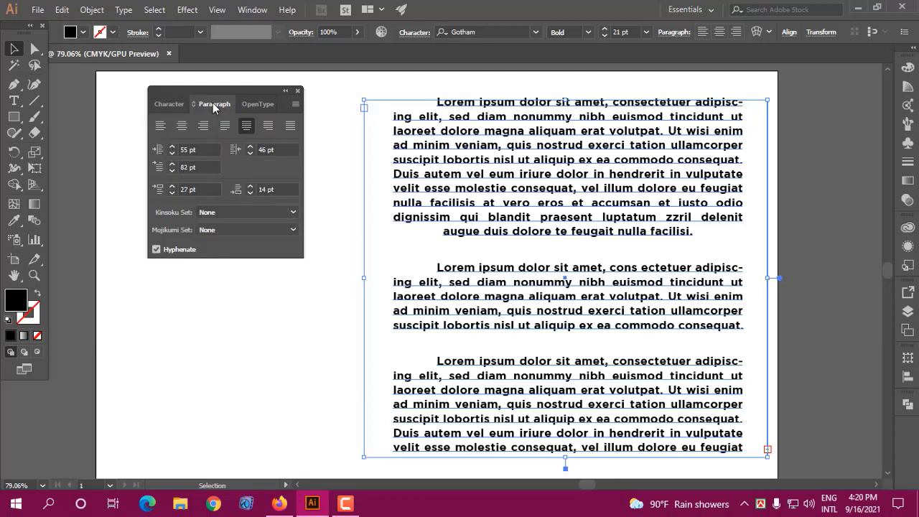
{"action": "left_click", "coordinate": [159, 127]}
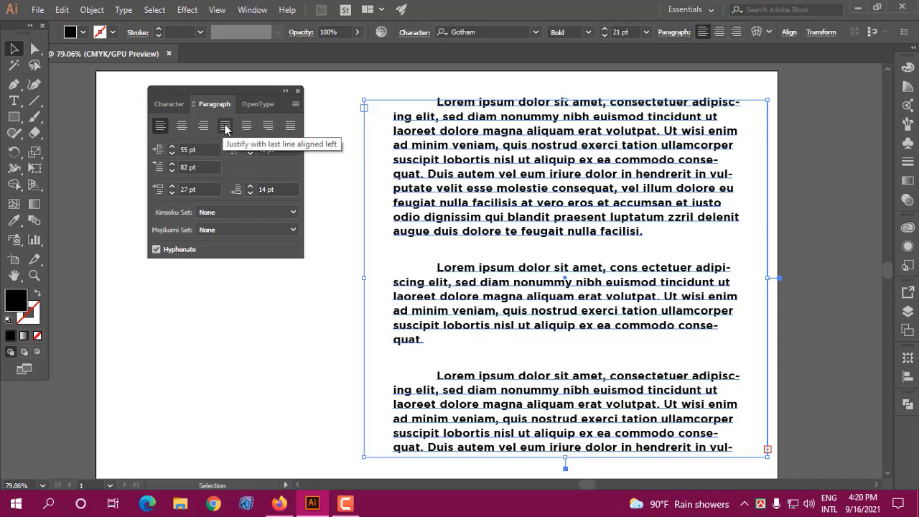
Step: Close the Paragraph panel and delete the placeholder text from the artboard
{"action": "left_click", "coordinate": [299, 92]}
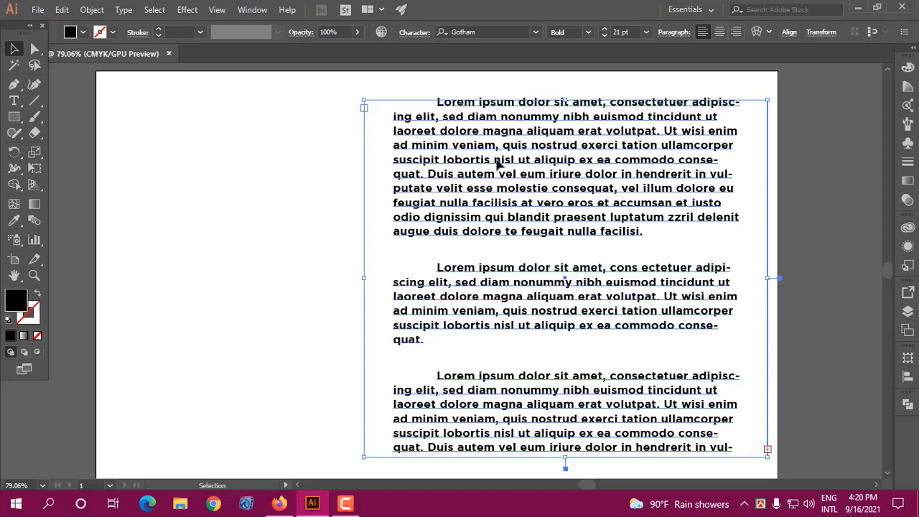
{"action": "key", "text": "ctrl+shift+a"}
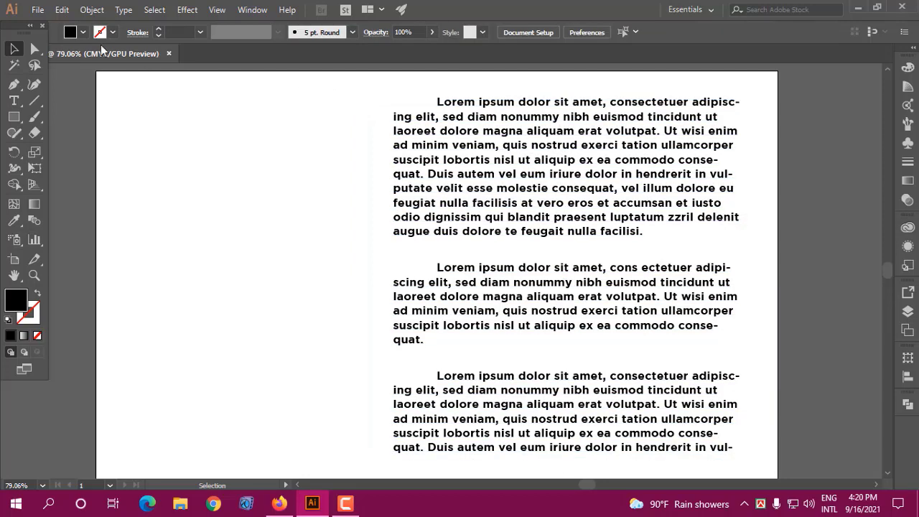
{"action": "left_click", "coordinate": [125, 16]}
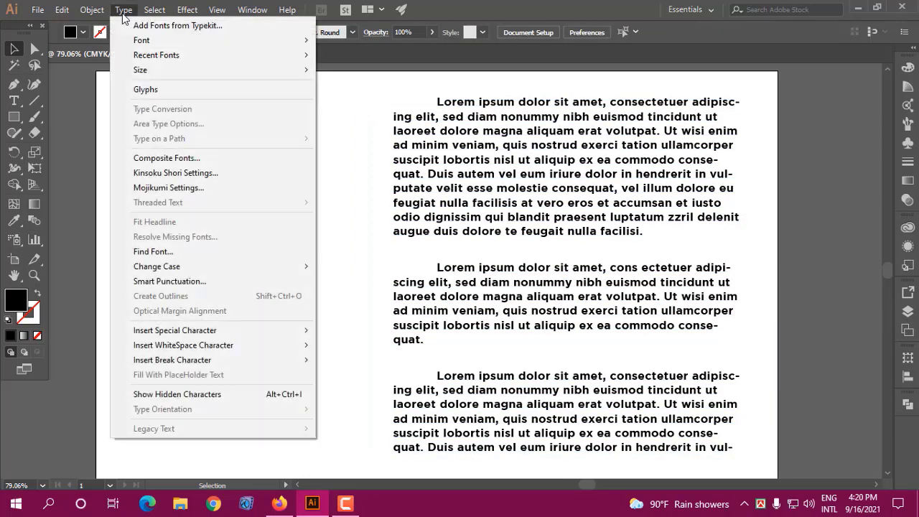
{"action": "mouse_move", "coordinate": [257, 76]}
{"action": "left_click", "coordinate": [420, 146]}
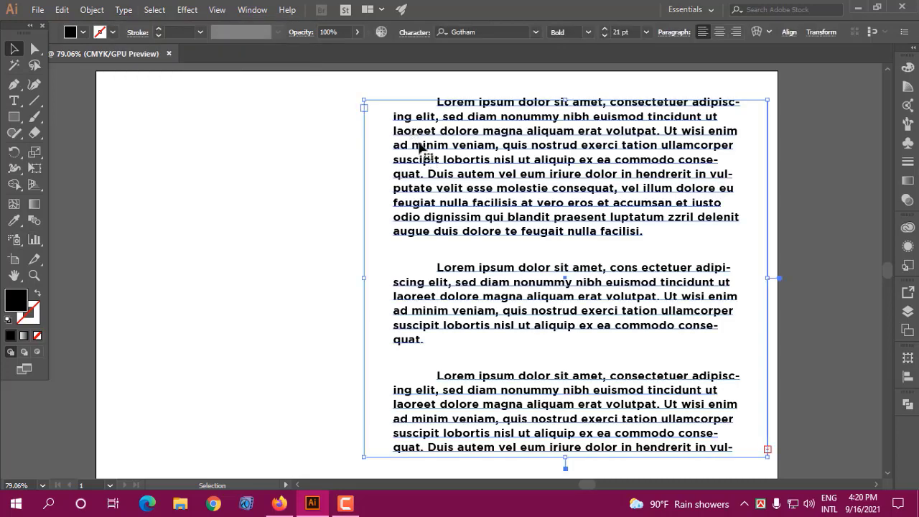
{"action": "key", "text": "Delete"}
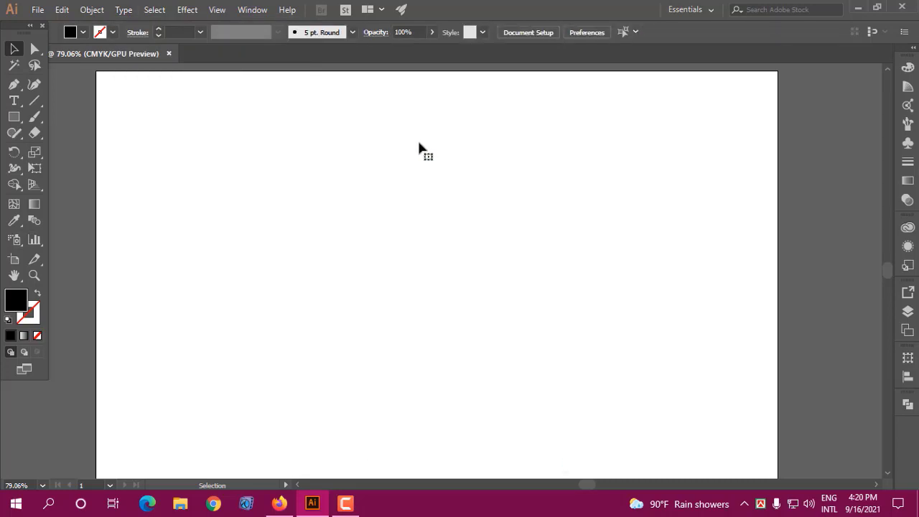
Step: Open the Glyphs panel, enlarge it slightly and reposition it over the artboard
{"action": "left_click", "coordinate": [92, 10]}
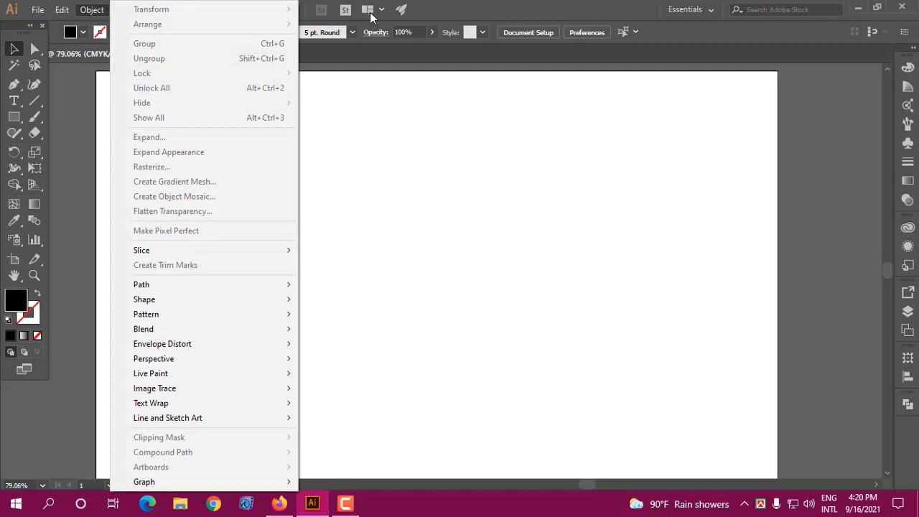
{"action": "left_click", "coordinate": [471, 3]}
{"action": "left_click", "coordinate": [118, 11]}
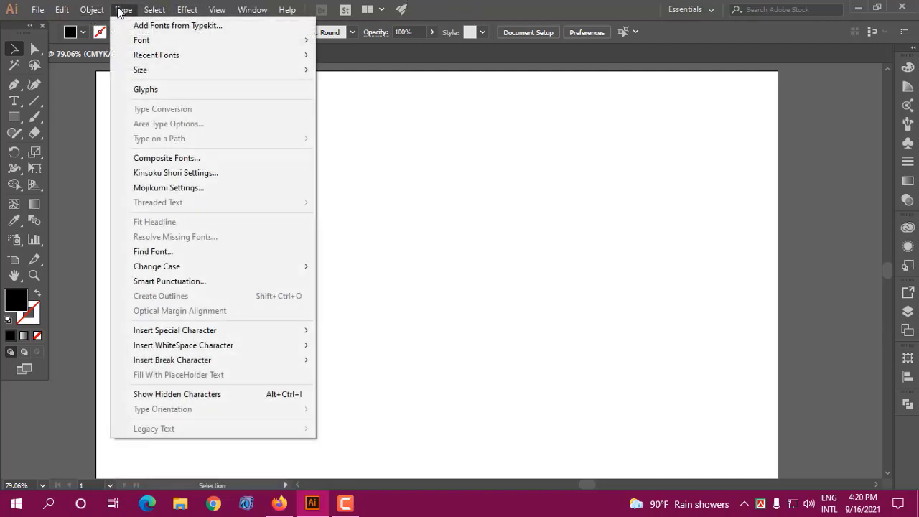
{"action": "left_click", "coordinate": [145, 91]}
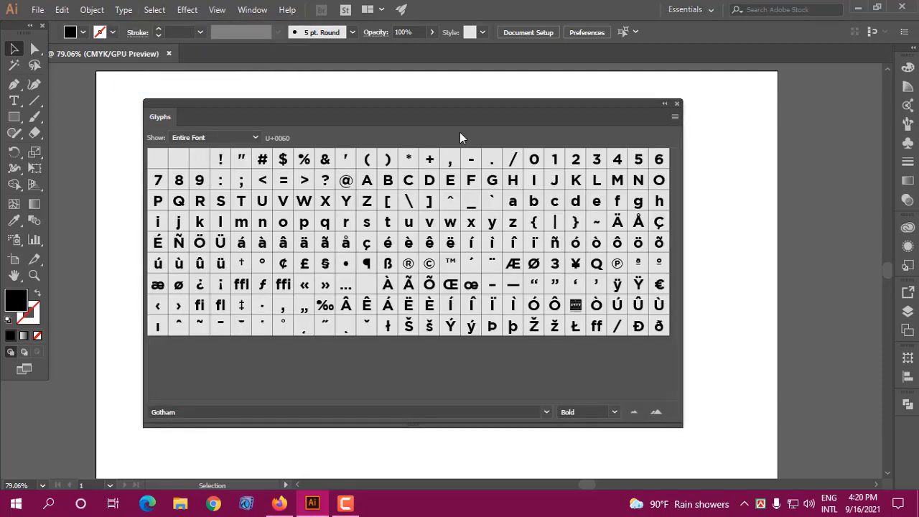
{"action": "mouse_move", "coordinate": [420, 106]}
{"action": "left_mouse_down"}
{"action": "mouse_move", "coordinate": [426, 85]}
{"action": "mouse_move", "coordinate": [429, 98]}
{"action": "left_mouse_up"}
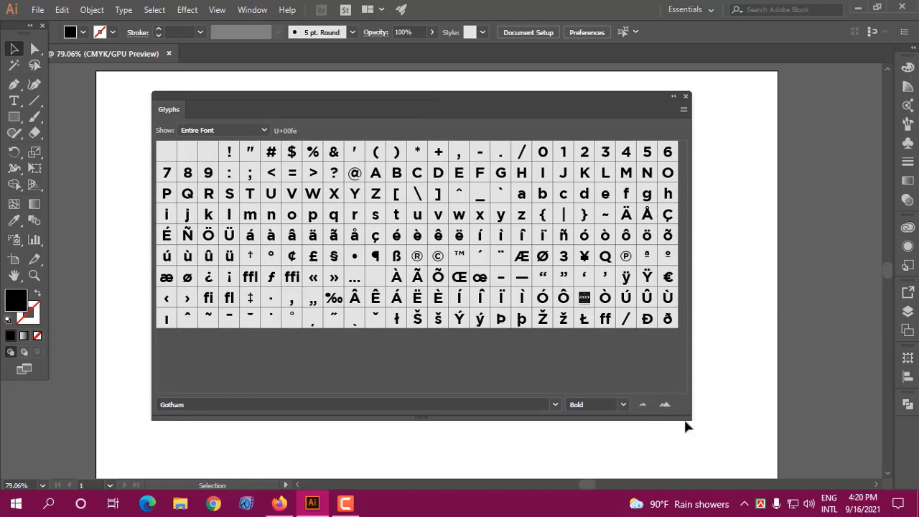
{"action": "left_click_drag", "start_coordinate": [687, 421], "coordinate": [698, 429]}
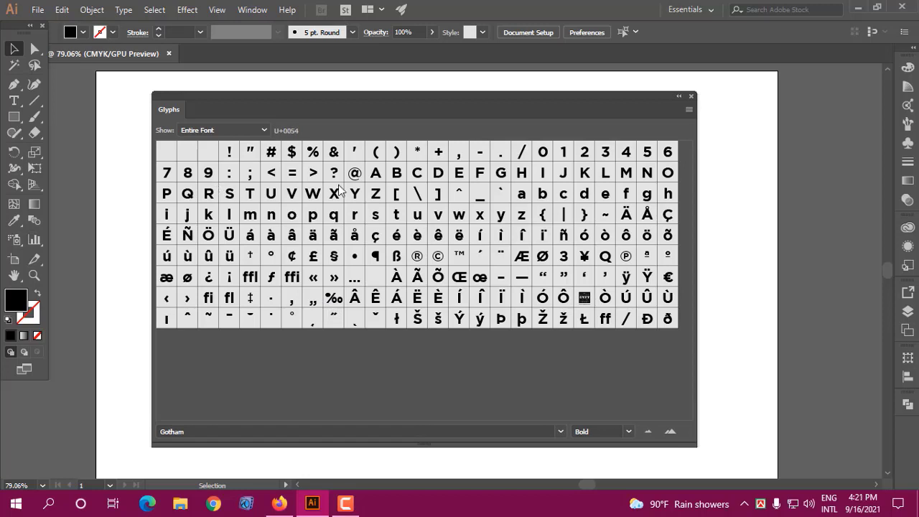
{"action": "left_click", "coordinate": [647, 181]}
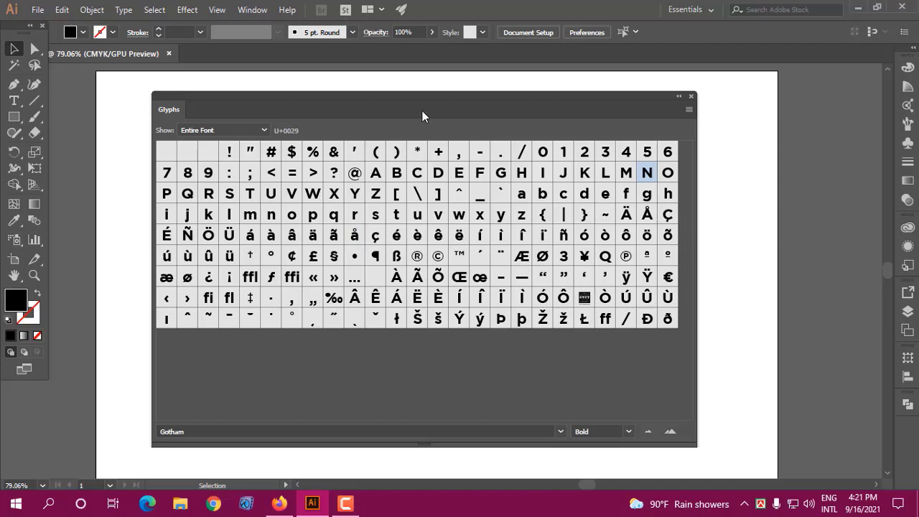
{"action": "left_click_drag", "start_coordinate": [423, 112], "coordinate": [373, 115]}
{"action": "left_click_drag", "start_coordinate": [238, 101], "coordinate": [264, 95]}
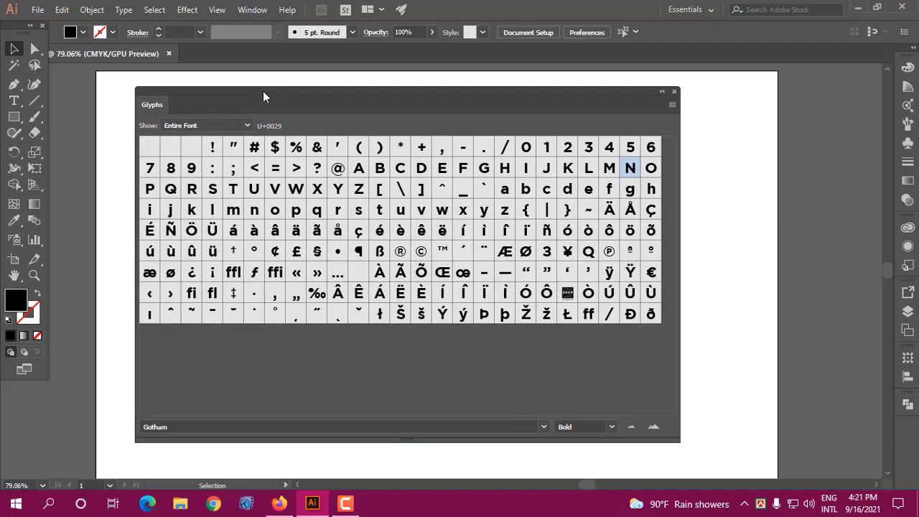
Step: Show only Alternates For Current Selection in the glyph list, and switch back to Entire Font
{"action": "left_click", "coordinate": [243, 125]}
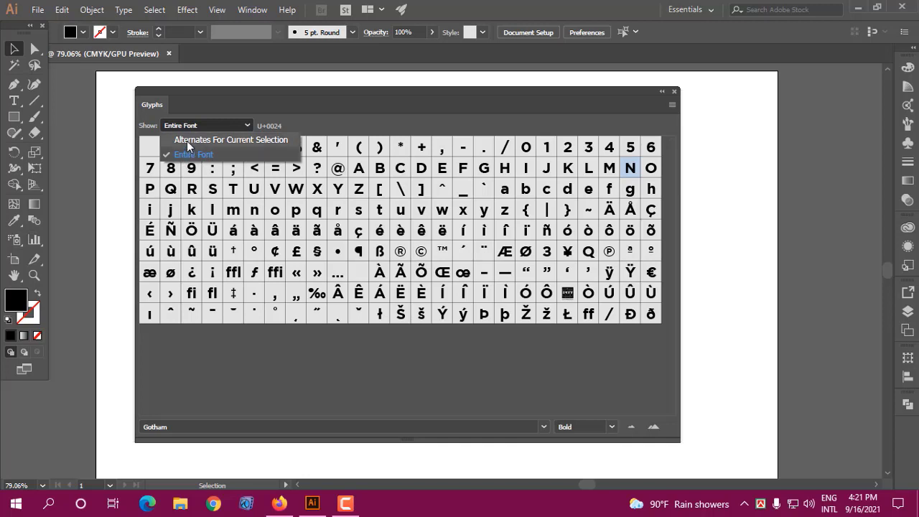
{"action": "left_click", "coordinate": [229, 140]}
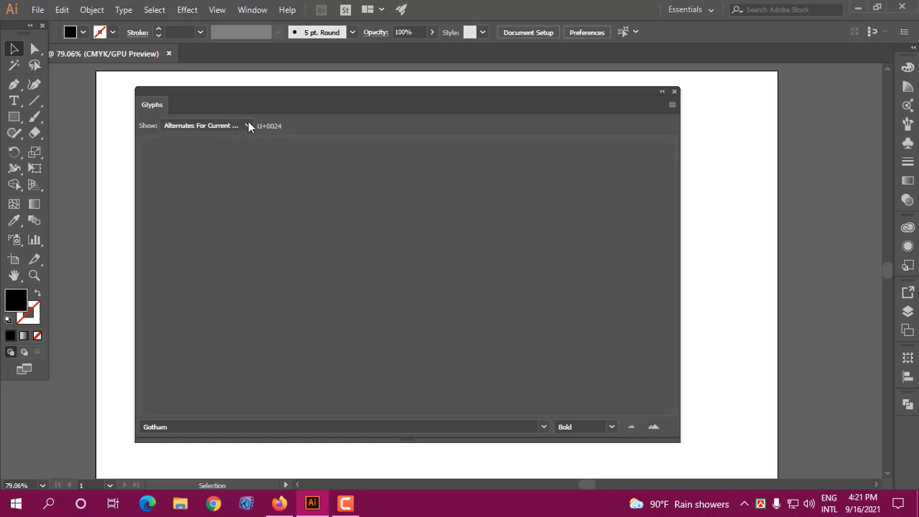
{"action": "left_click", "coordinate": [245, 125]}
{"action": "left_click", "coordinate": [199, 154]}
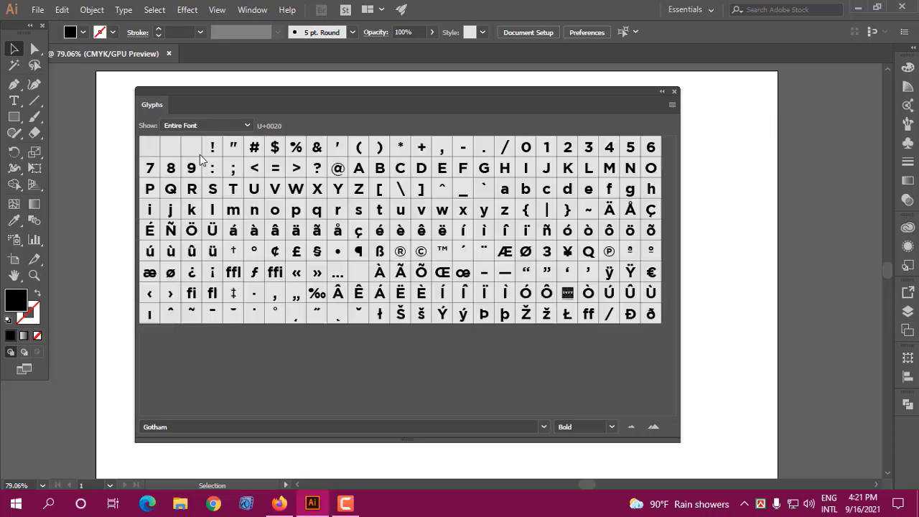
Step: View the font family and font style choices available for the glyph list
{"action": "left_click", "coordinate": [543, 427]}
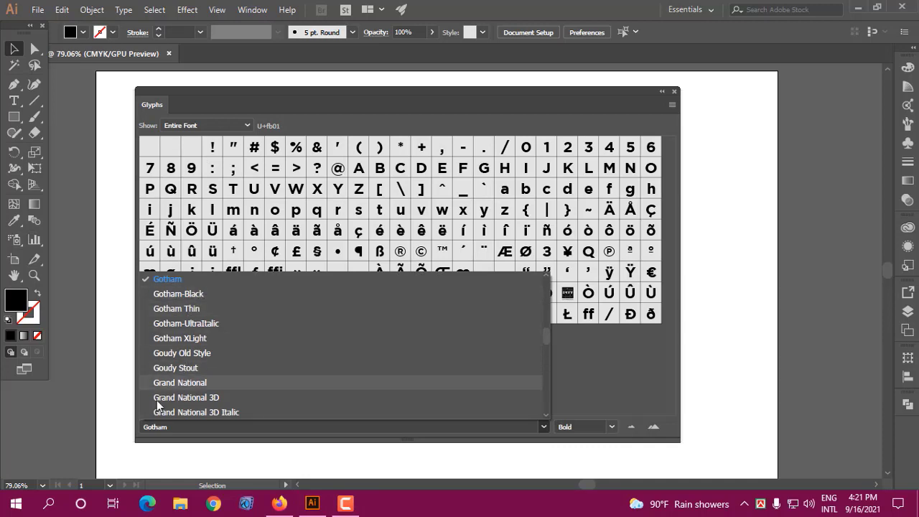
{"action": "left_click", "coordinate": [543, 427]}
{"action": "left_click", "coordinate": [613, 427]}
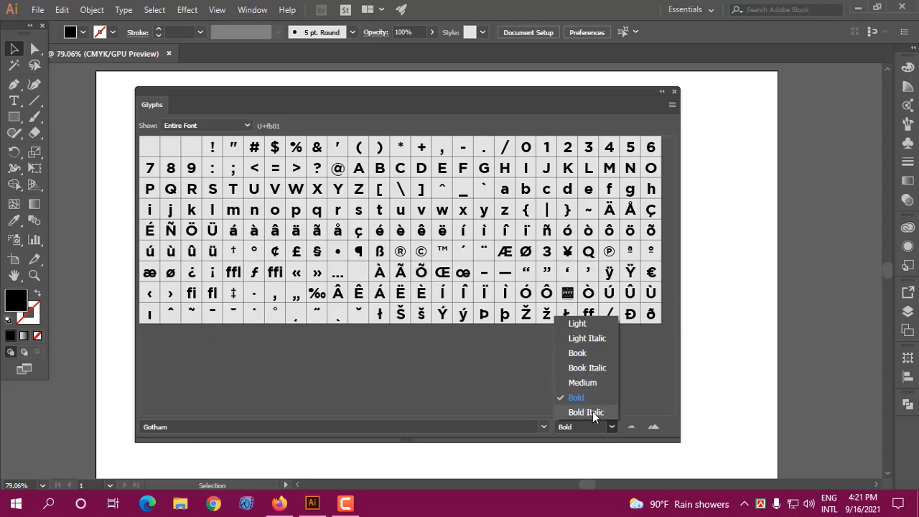
{"action": "left_click", "coordinate": [507, 438]}
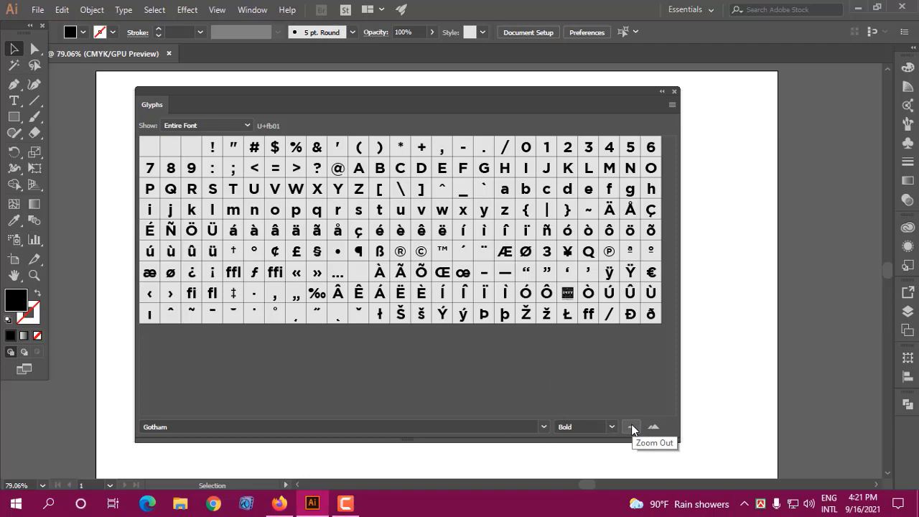
Step: Try smaller and larger glyph preview sizes, leaving the glyphs enlarged, and shift the Glyphs panel slightly
{"action": "left_click", "coordinate": [631, 428]}
{"action": "left_click", "coordinate": [631, 427]}
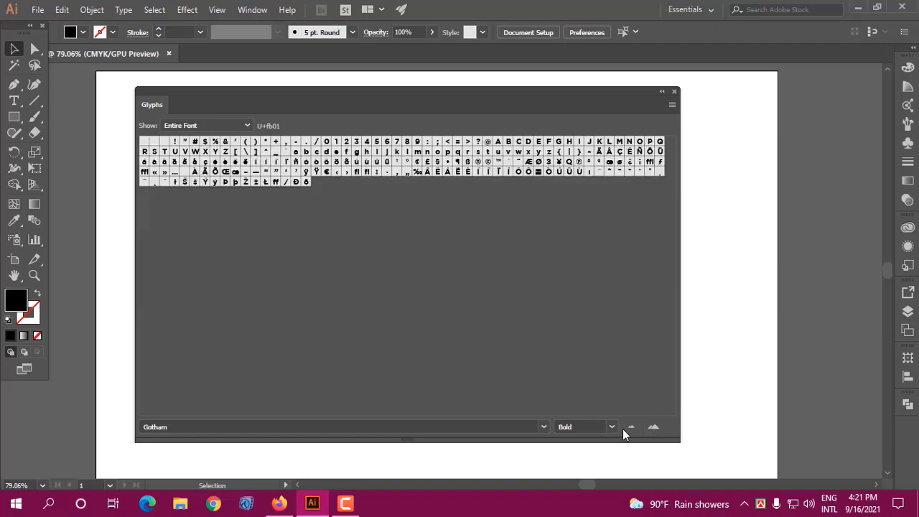
{"action": "left_click", "coordinate": [651, 426]}
{"action": "left_click", "coordinate": [651, 426]}
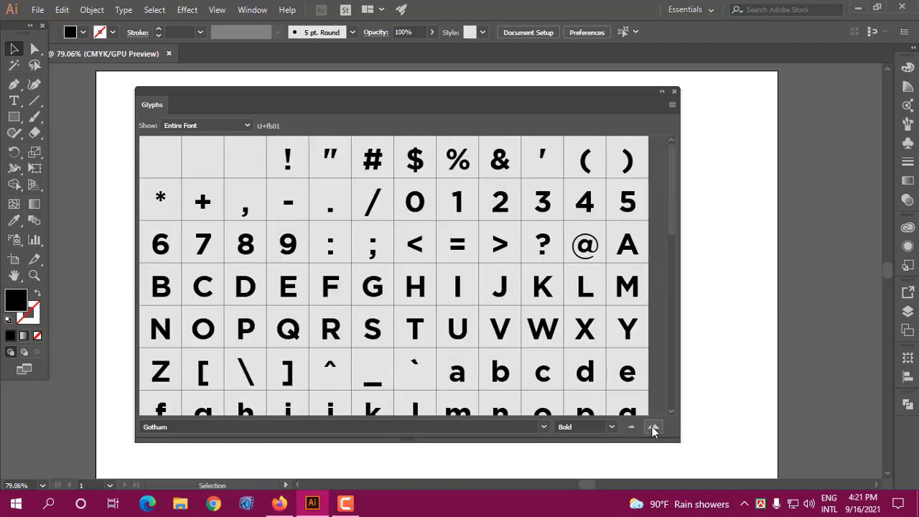
{"action": "left_click", "coordinate": [651, 425]}
{"action": "left_click", "coordinate": [631, 426]}
{"action": "left_click", "coordinate": [631, 427]}
{"action": "left_click", "coordinate": [631, 426]}
{"action": "left_click", "coordinate": [654, 426]}
{"action": "left_click", "coordinate": [654, 426]}
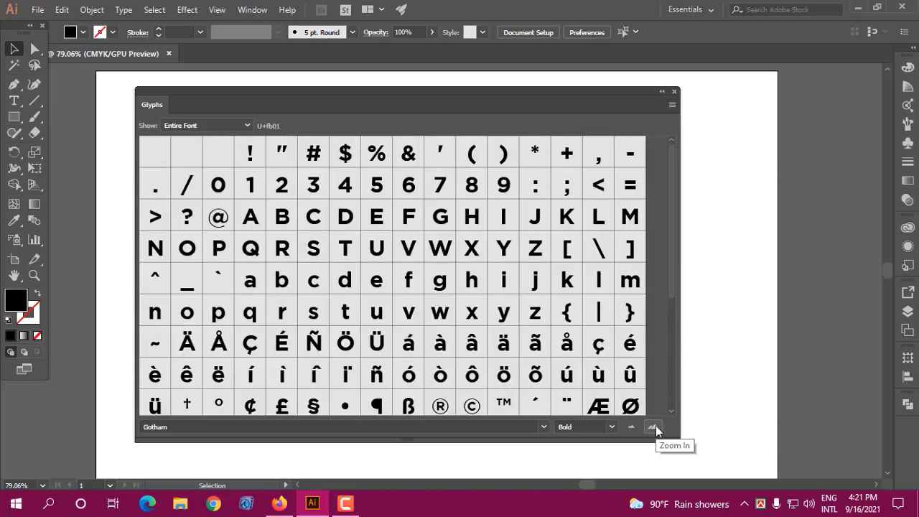
{"action": "left_click_drag", "start_coordinate": [519, 94], "coordinate": [496, 90]}
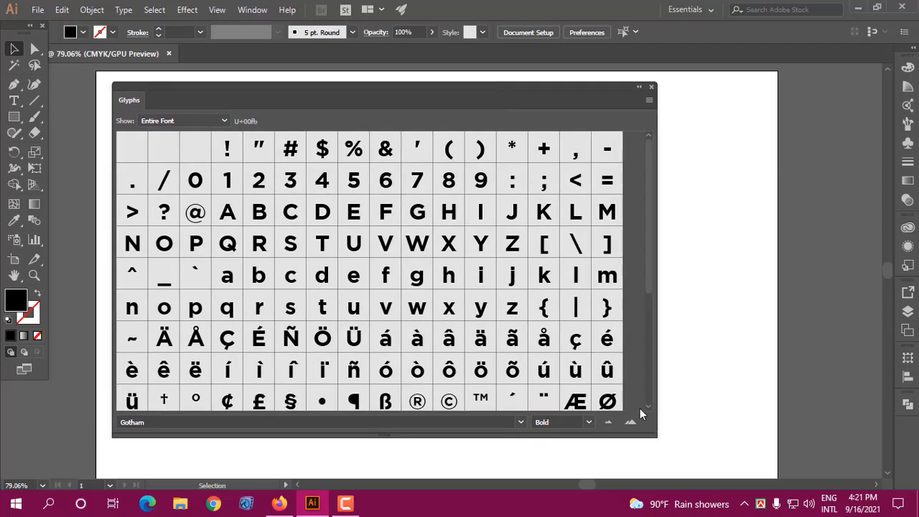
{"action": "left_click", "coordinate": [610, 421]}
{"action": "left_click", "coordinate": [610, 420]}
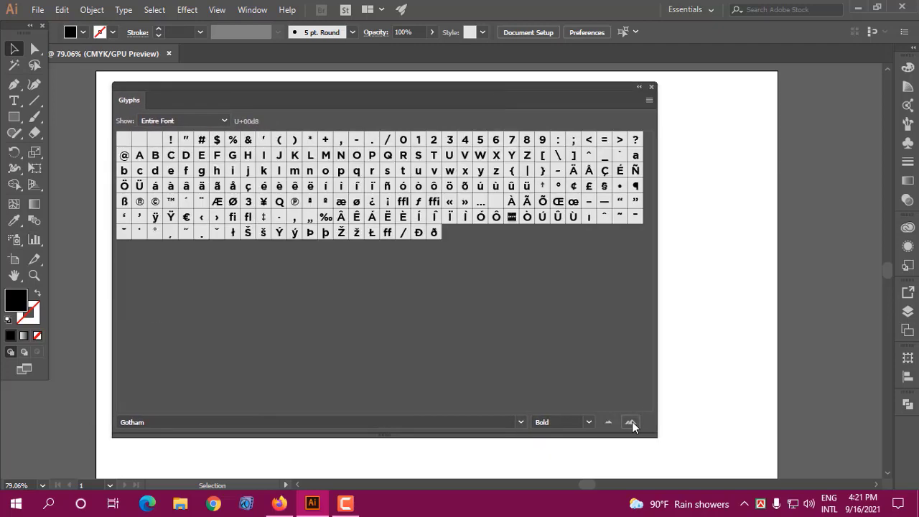
{"action": "left_click", "coordinate": [632, 421]}
{"action": "left_click", "coordinate": [632, 421]}
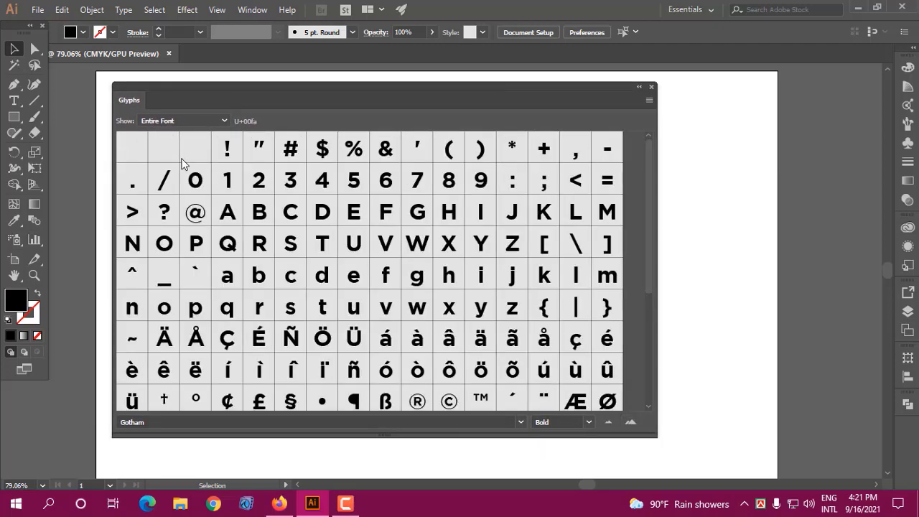
Step: Start a point text object beside the Glyphs panel, clear its placeholder text and set the font size to 72 pt
{"action": "left_click", "coordinate": [14, 100]}
{"action": "left_click_drag", "start_coordinate": [465, 100], "coordinate": [402, 99]}
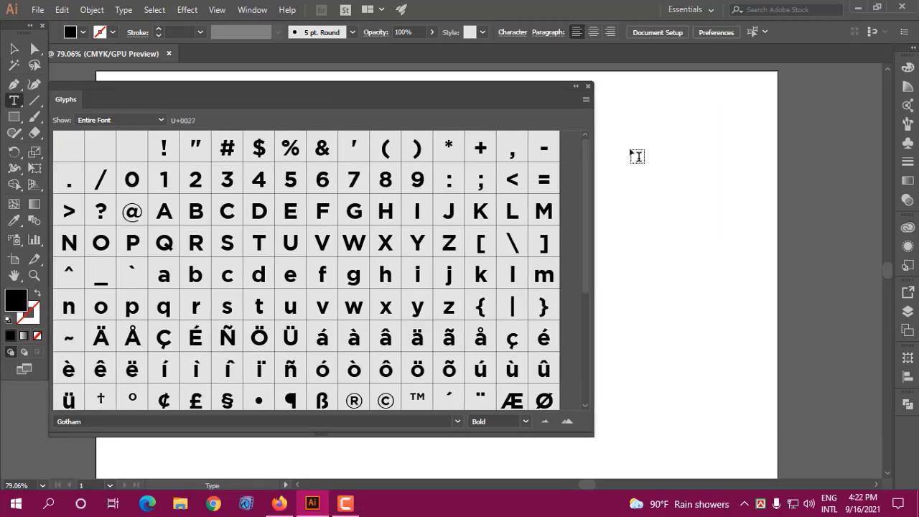
{"action": "left_click", "coordinate": [704, 146]}
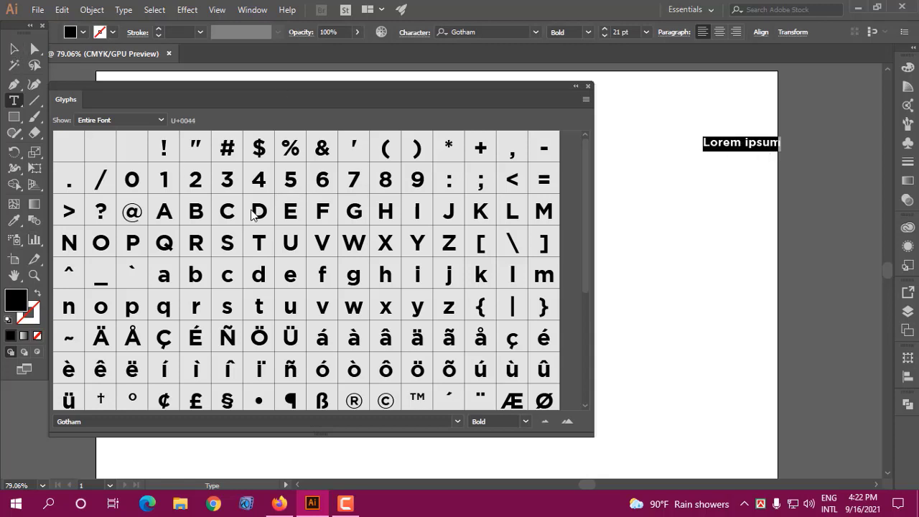
{"action": "left_click", "coordinate": [750, 143]}
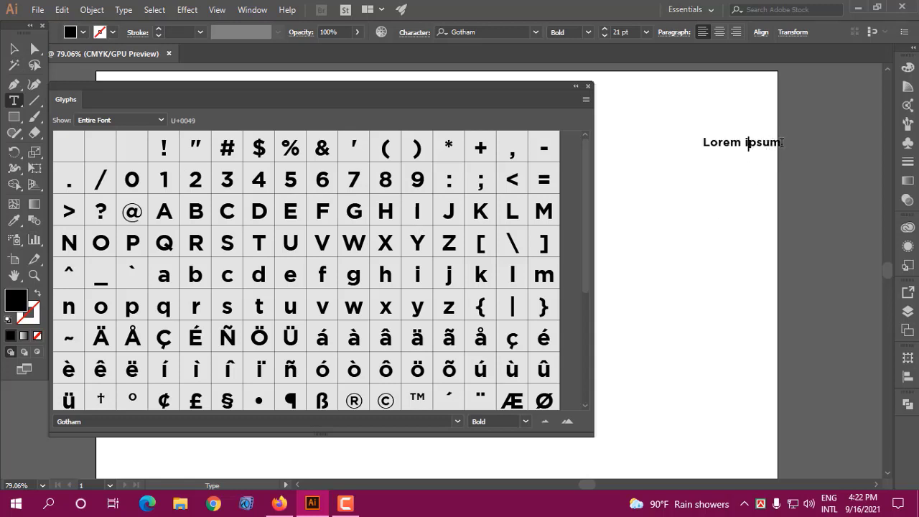
{"action": "left_click_drag", "start_coordinate": [782, 143], "coordinate": [701, 151]}
{"action": "key", "text": "BackSpace"}
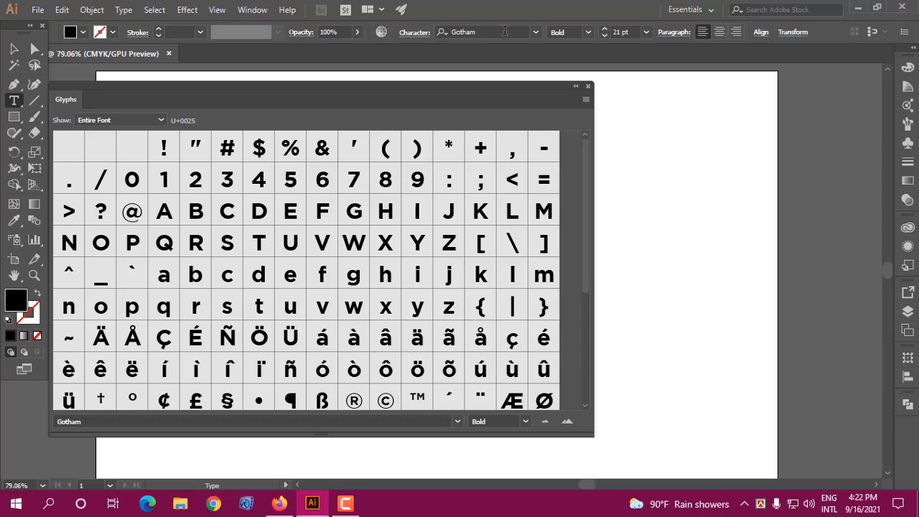
{"action": "left_click", "coordinate": [646, 32]}
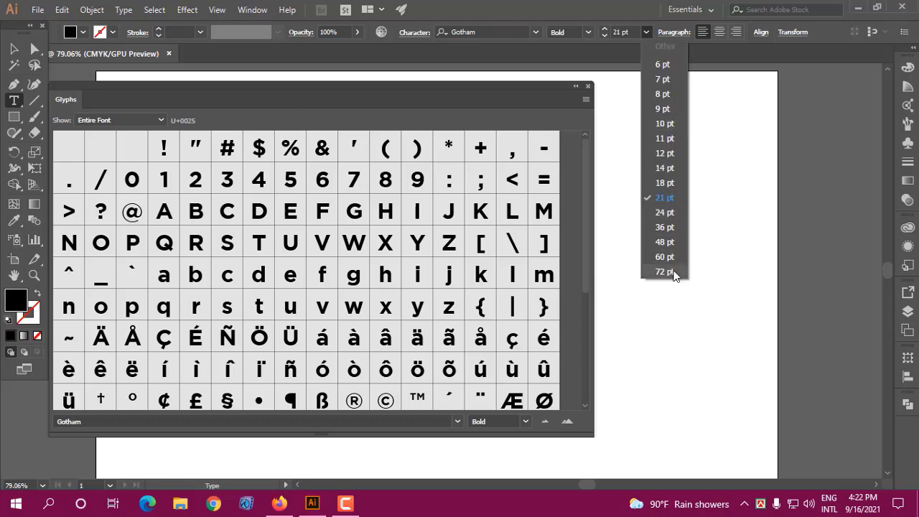
{"action": "left_click", "coordinate": [667, 272]}
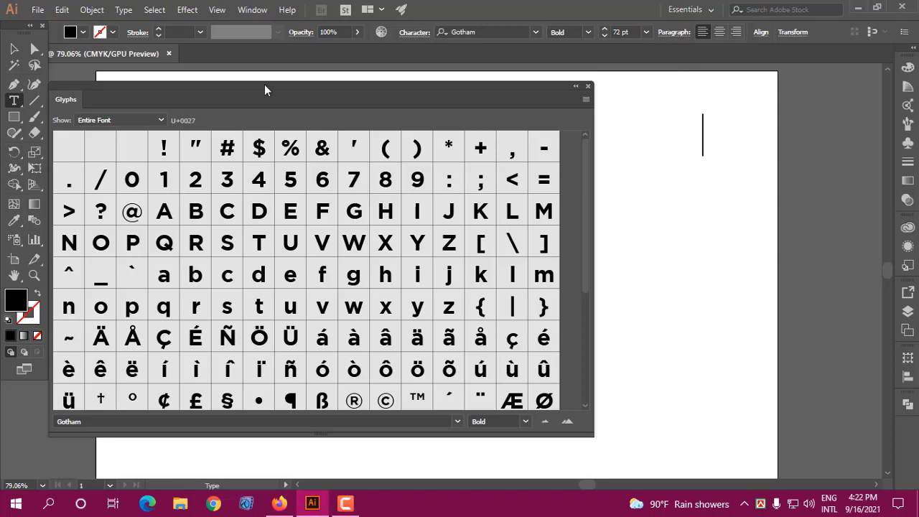
Step: Insert the @, Ø and Œ glyphs from the Gotham Bold glyph list into the text object
{"action": "left_click_drag", "start_coordinate": [281, 96], "coordinate": [310, 96]}
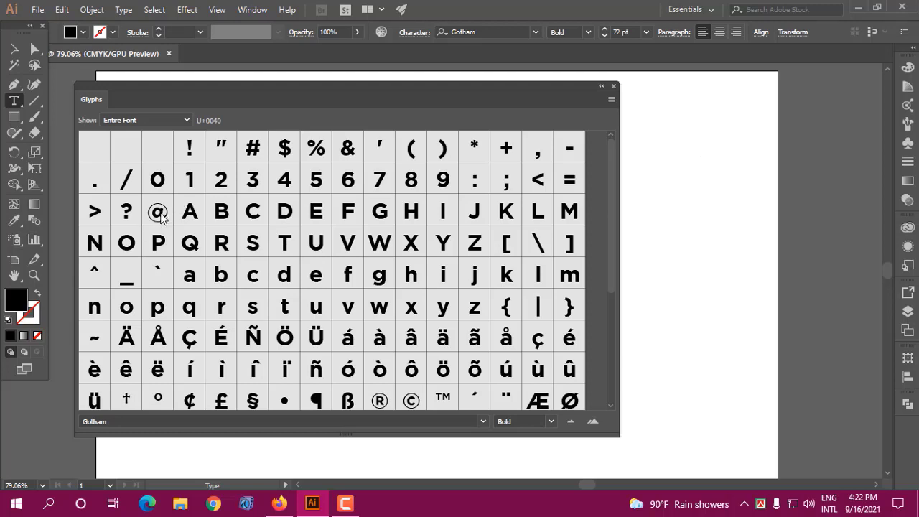
{"action": "double_click", "coordinate": [158, 212]}
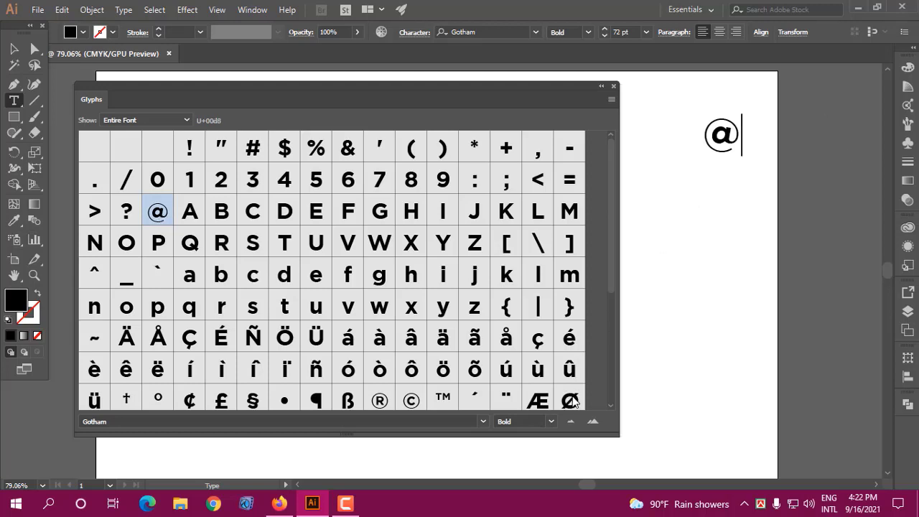
{"action": "scroll", "coordinate": [614, 273], "scroll_direction": "down", "scroll_amount": 5}
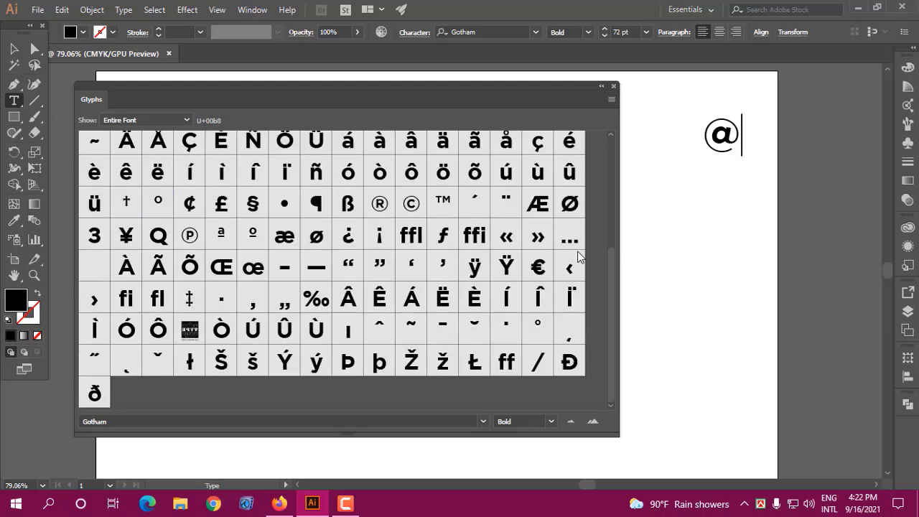
{"action": "double_click", "coordinate": [570, 205]}
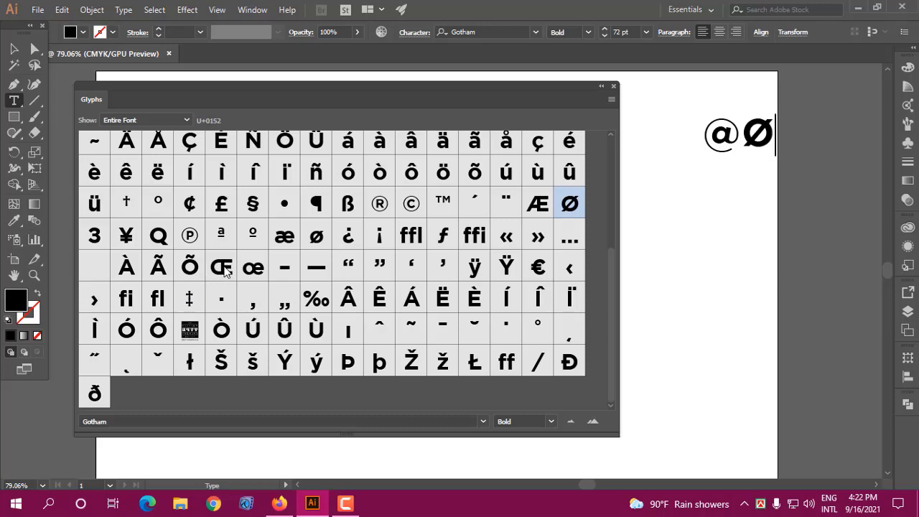
{"action": "double_click", "coordinate": [223, 267]}
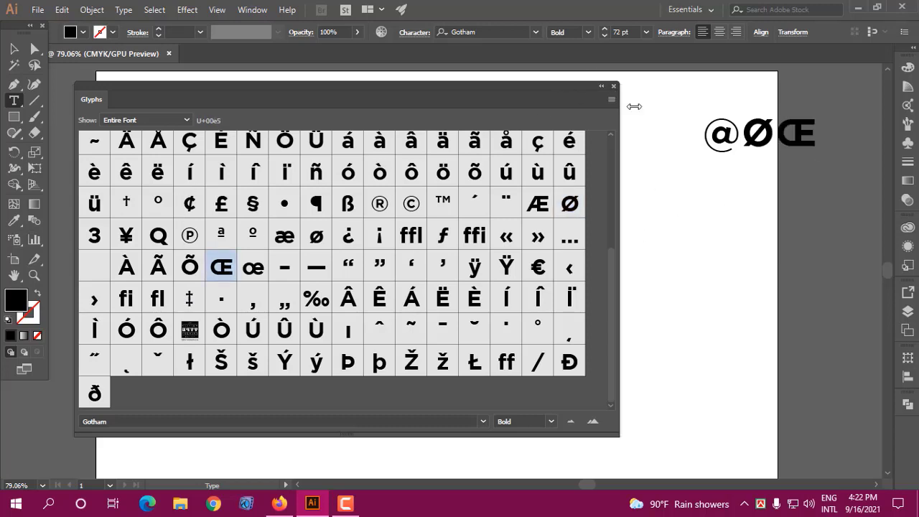
{"action": "left_click", "coordinate": [613, 87]}
{"action": "key", "text": "Escape"}
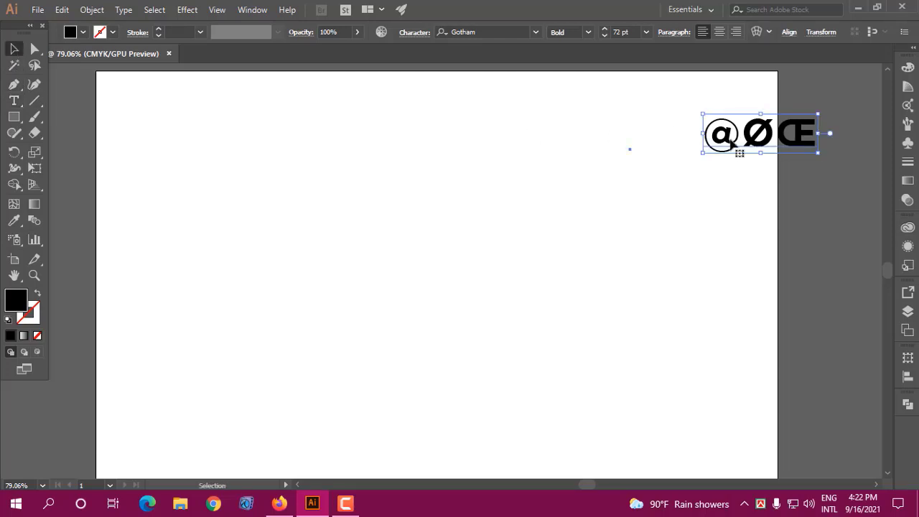
{"action": "left_click_drag", "start_coordinate": [735, 147], "coordinate": [305, 212]}
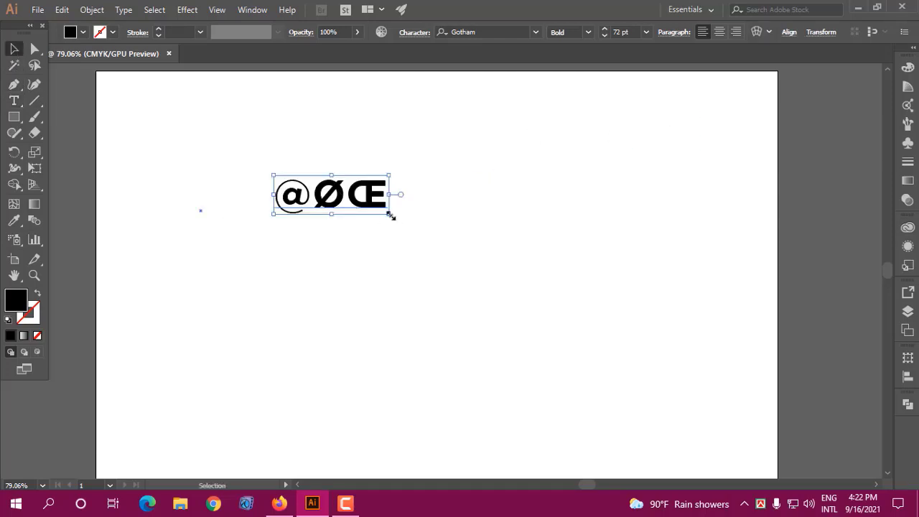
{"action": "left_click_drag", "start_coordinate": [389, 214], "coordinate": [516, 257]}
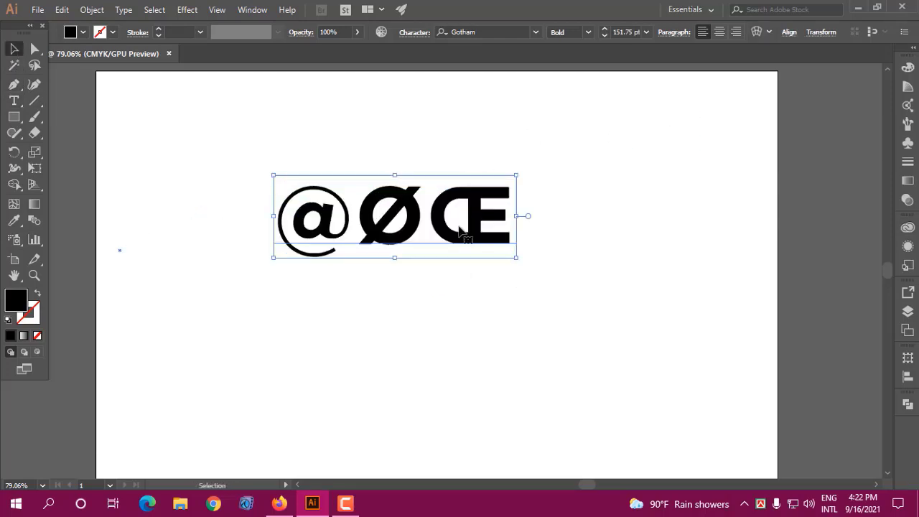
{"action": "left_click_drag", "start_coordinate": [419, 208], "coordinate": [402, 172]}
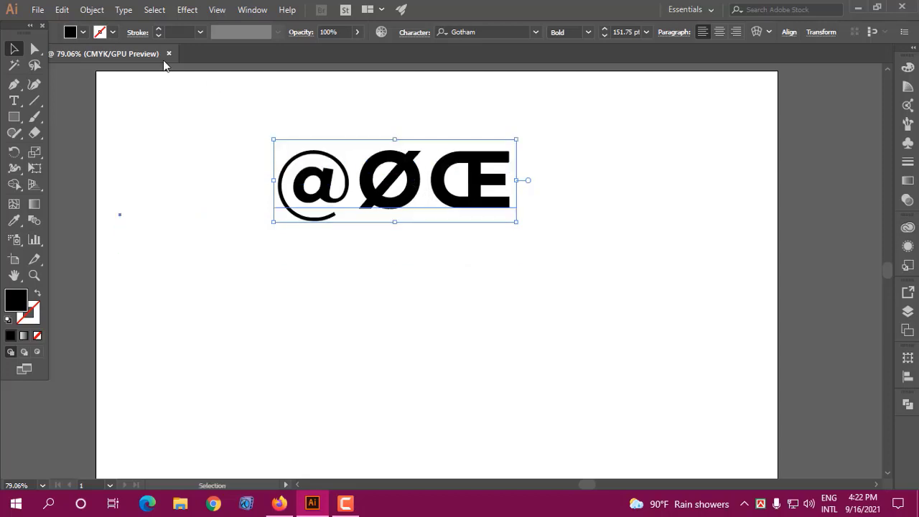
{"action": "left_click", "coordinate": [123, 9]}
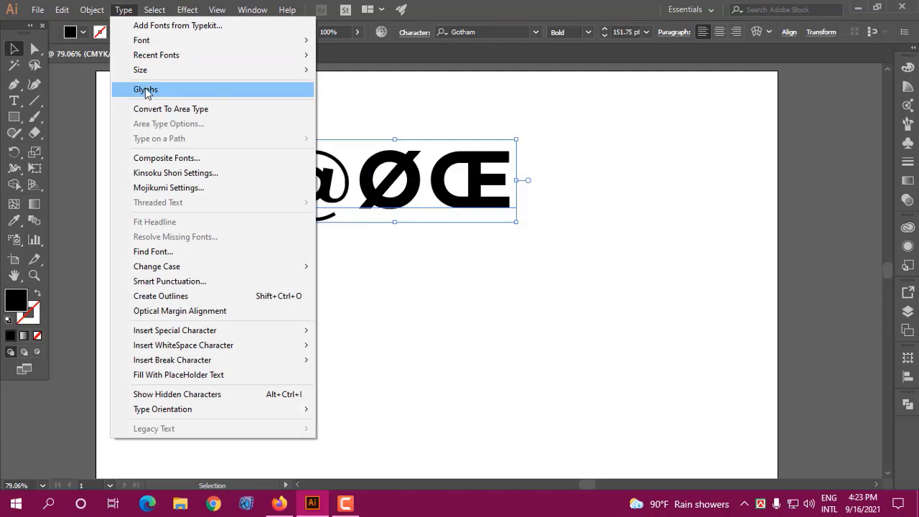
{"action": "left_click", "coordinate": [383, 182]}
{"action": "left_click_drag", "start_coordinate": [388, 190], "coordinate": [388, 225]}
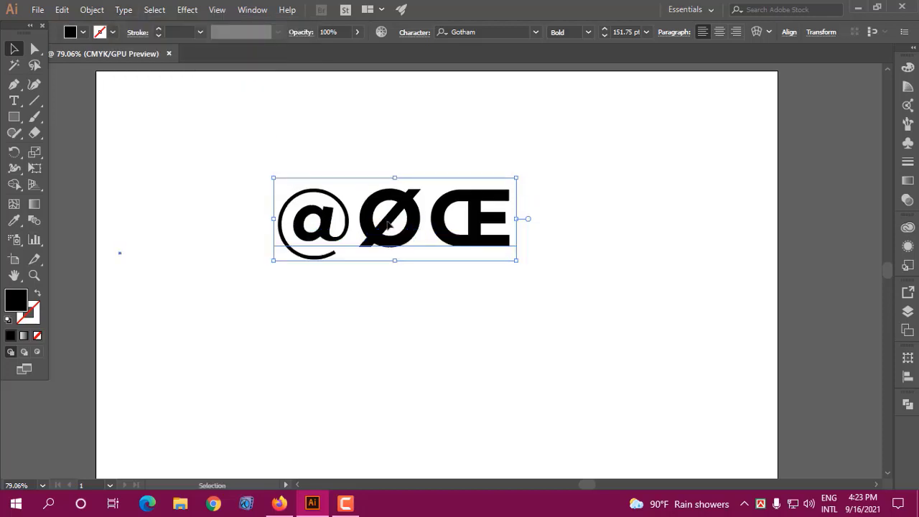
{"action": "left_click", "coordinate": [123, 12]}
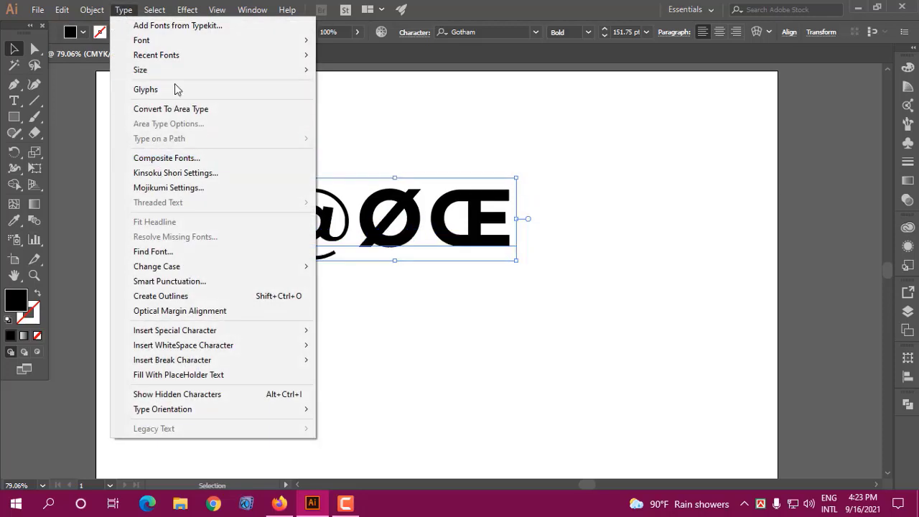